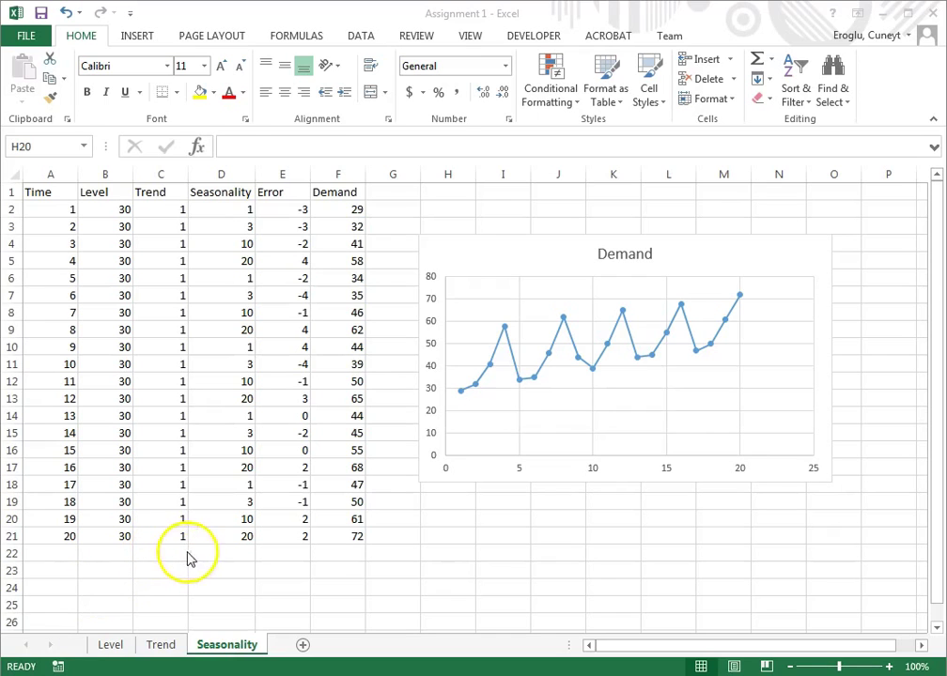
- Drag the Demand chart down to around row 23, below the Seasonality data table
click(223, 643)
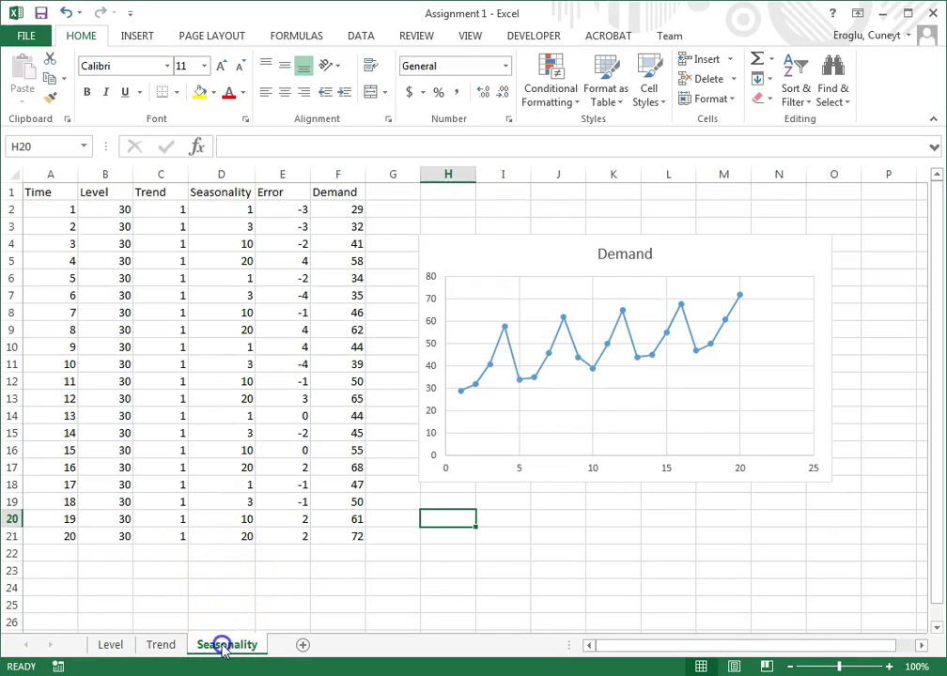
click(716, 254)
drag(717, 246, 330, 577)
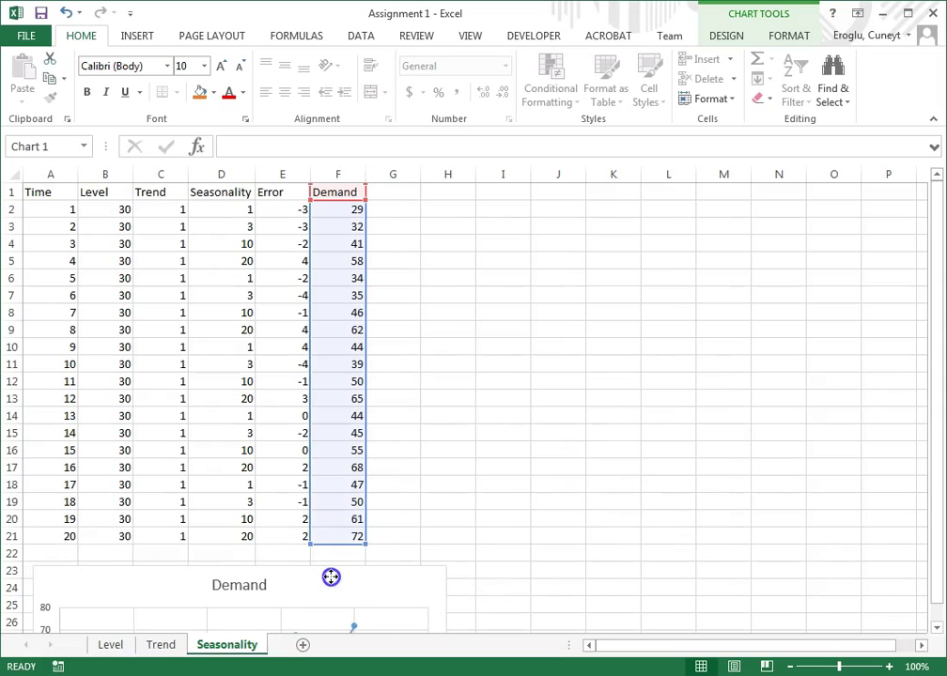
click(485, 313)
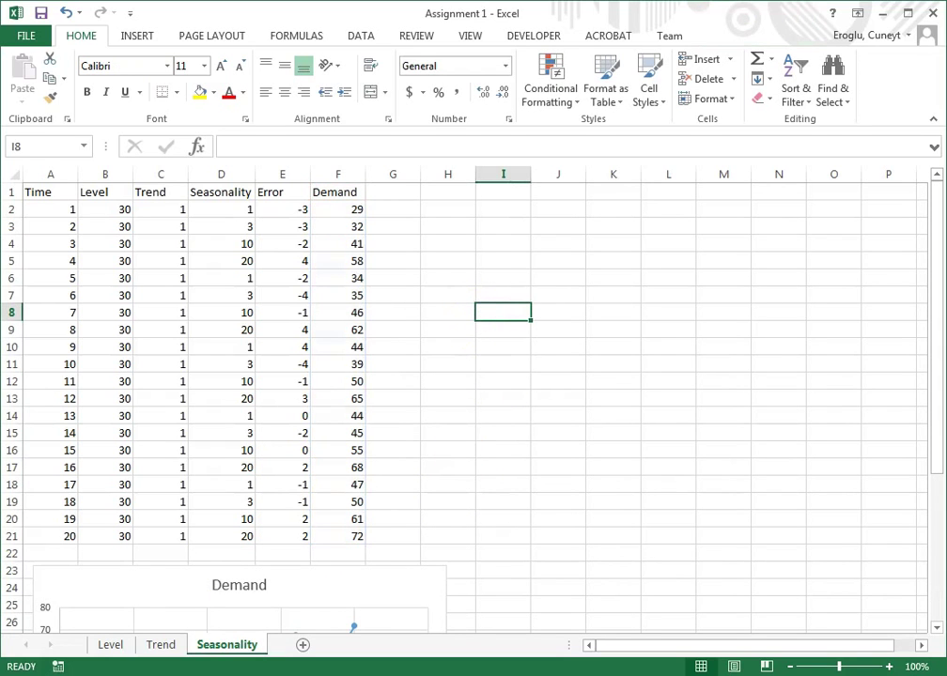
click(105, 450)
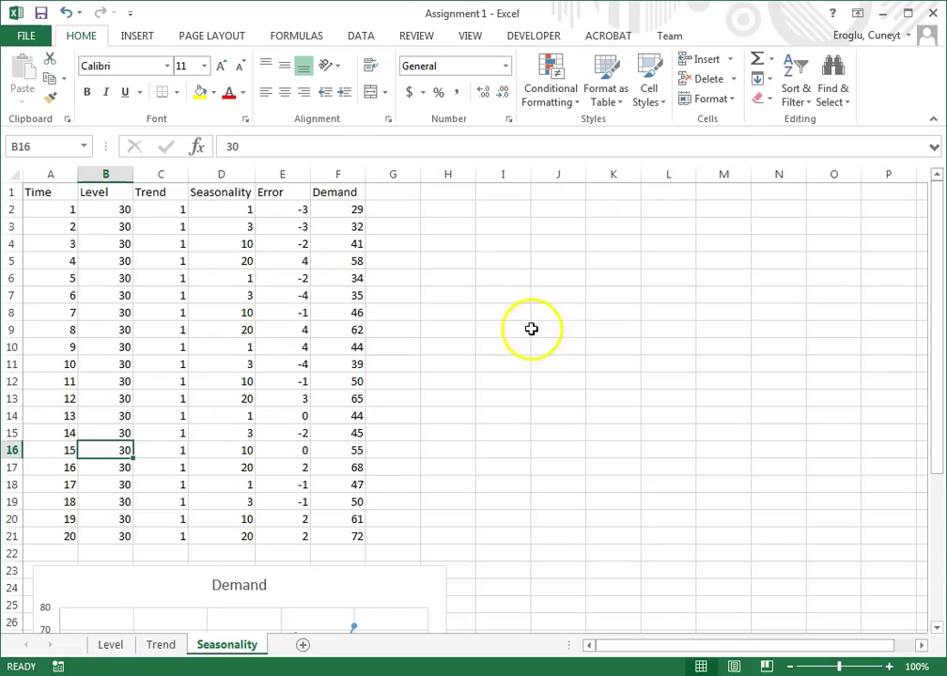
- Enter the headings Ft, Lt and Tt in I1:K1
click(496, 195)
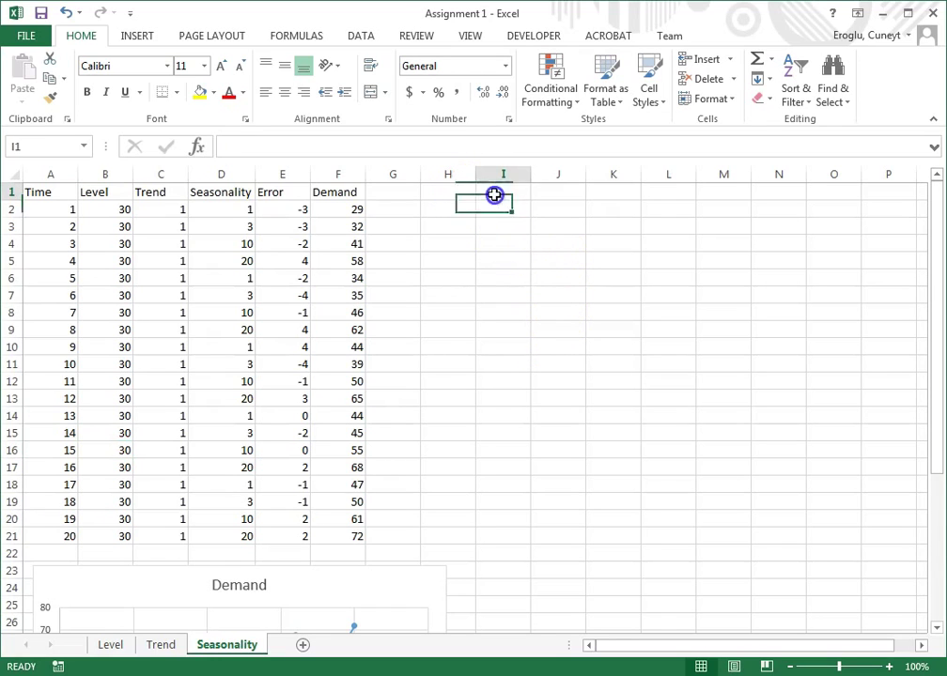
text(Ft)
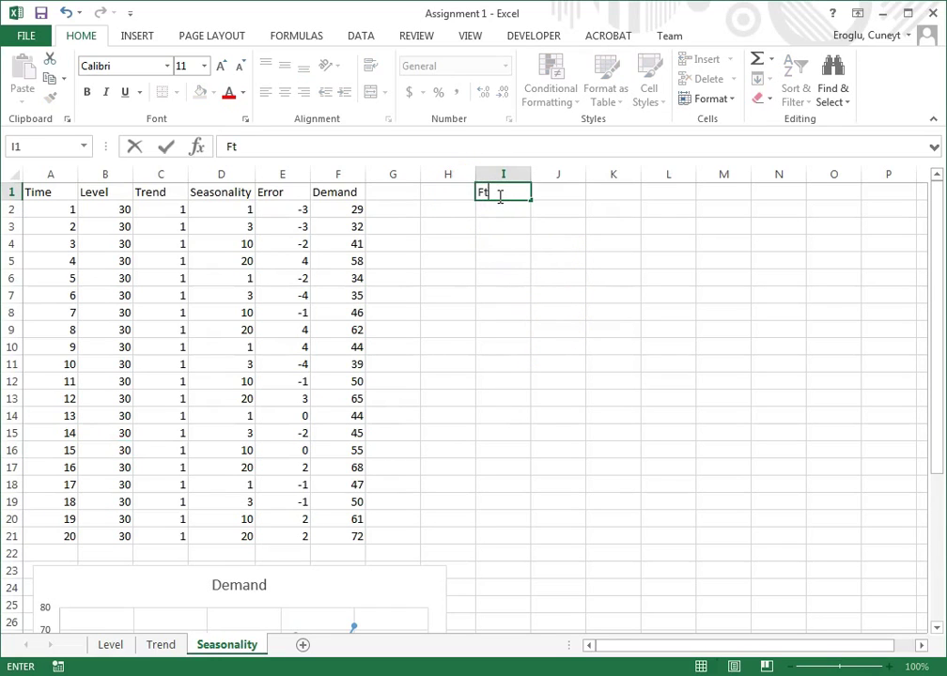
key(Tab)
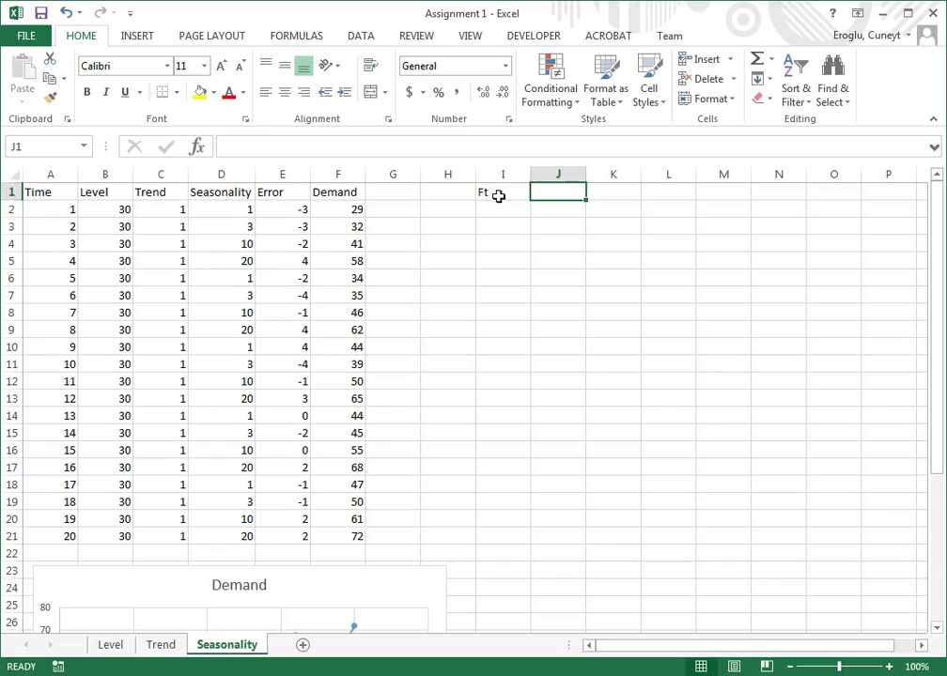
text(L)
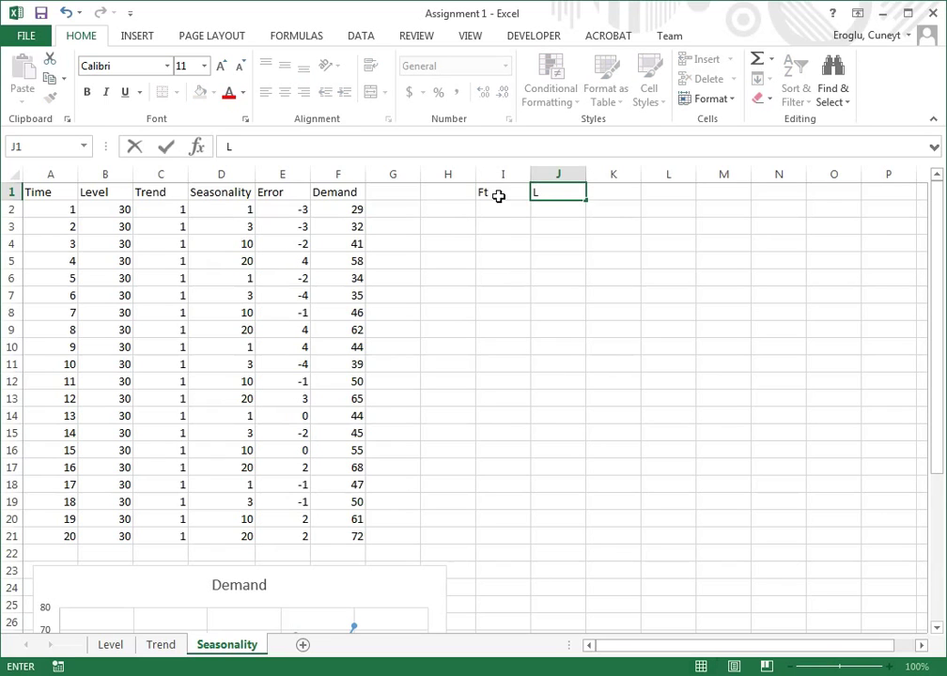
text(t)
key(Tab)
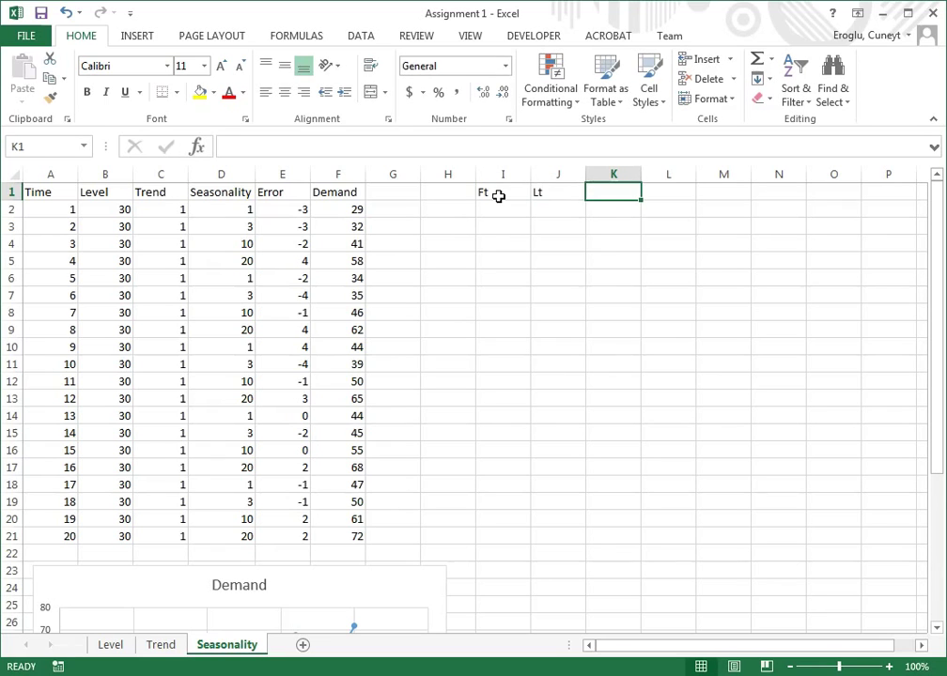
text(Tt)
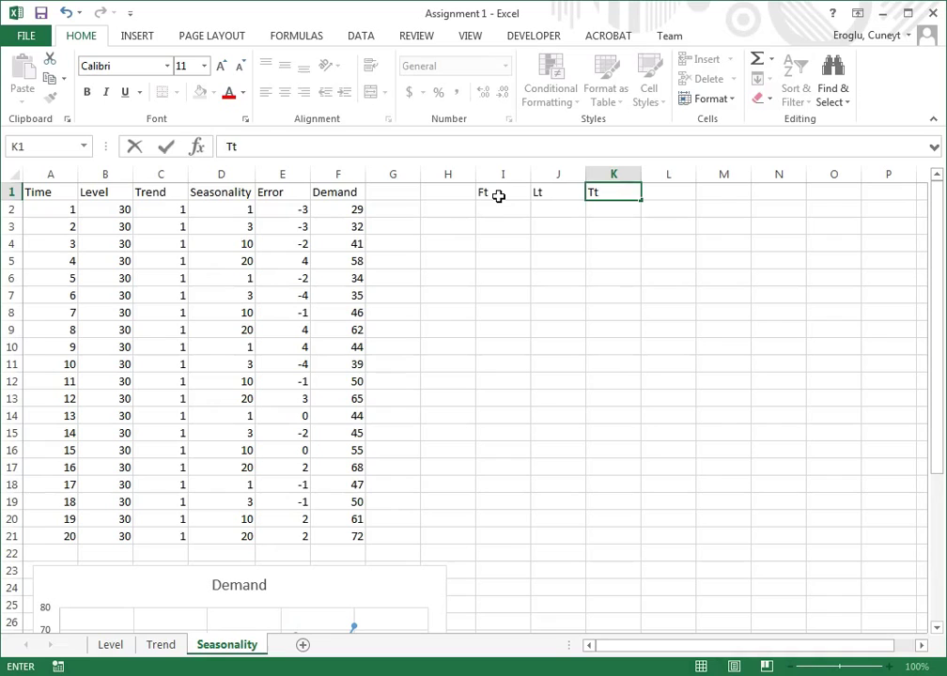
key(Return)
key(Up)
key(Right)
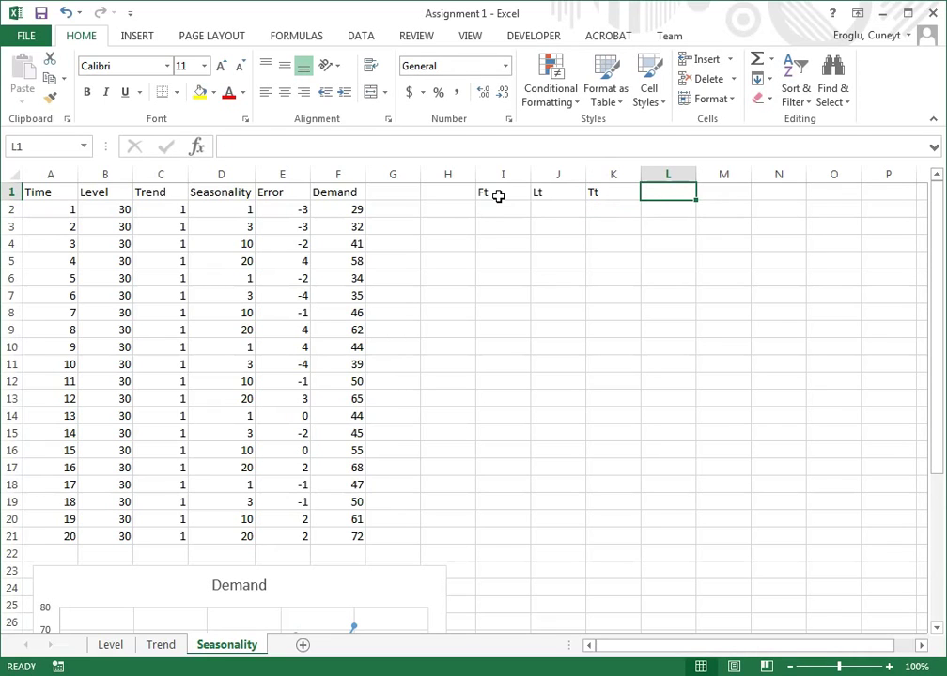
- Enter the headings Lt+Tt, dt/Lt and St in L1:N1
text(Lt)
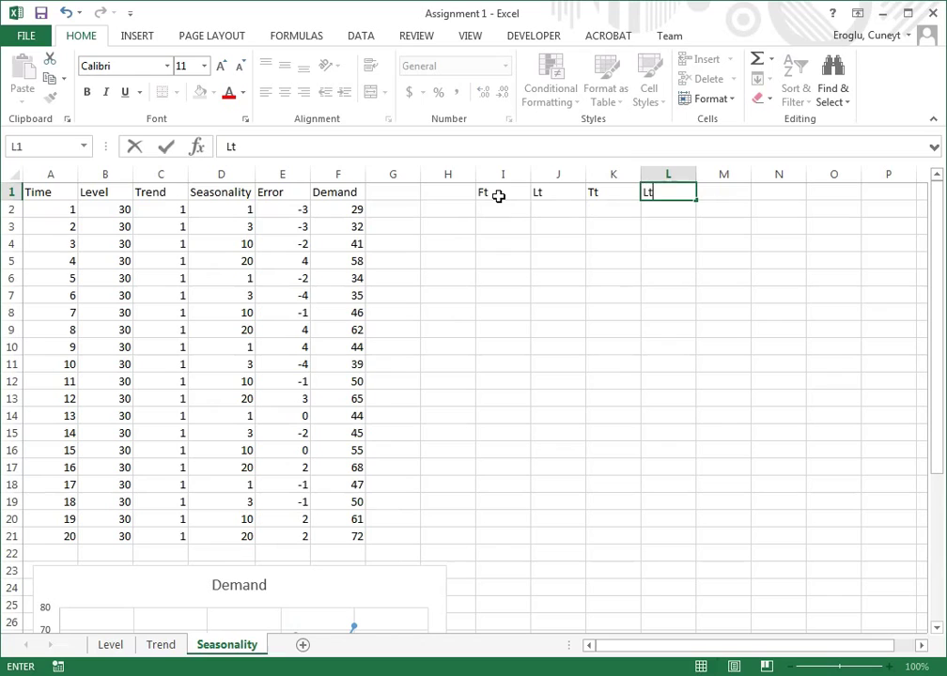
text(+Tt)
key(Tab)
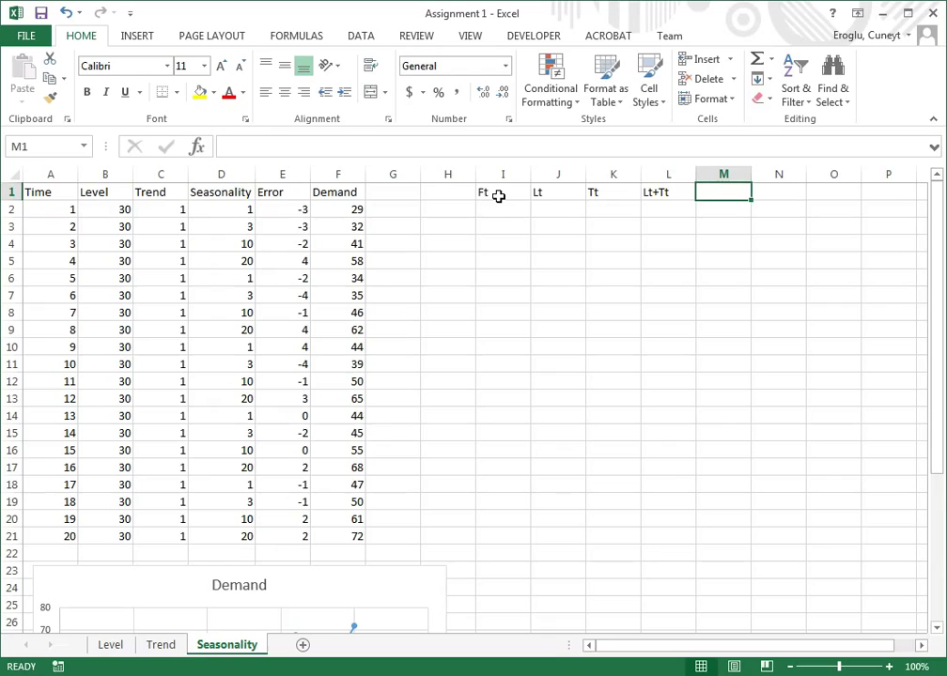
text(dt)
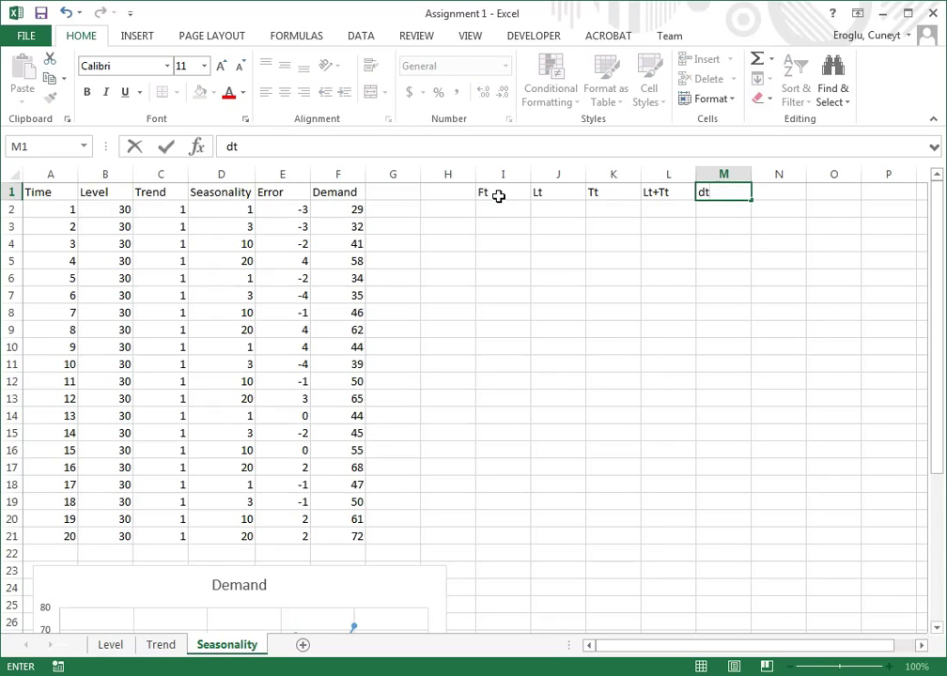
text(/)
text(Tt)
key(BackSpace)
key(BackSpace)
text(Lt)
key(Tab)
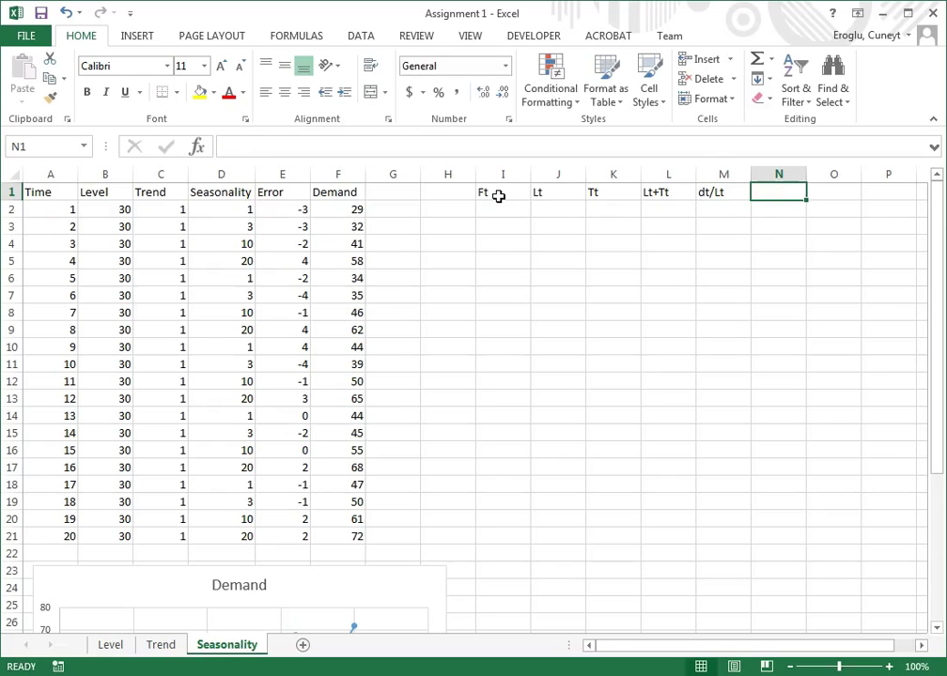
text(St)
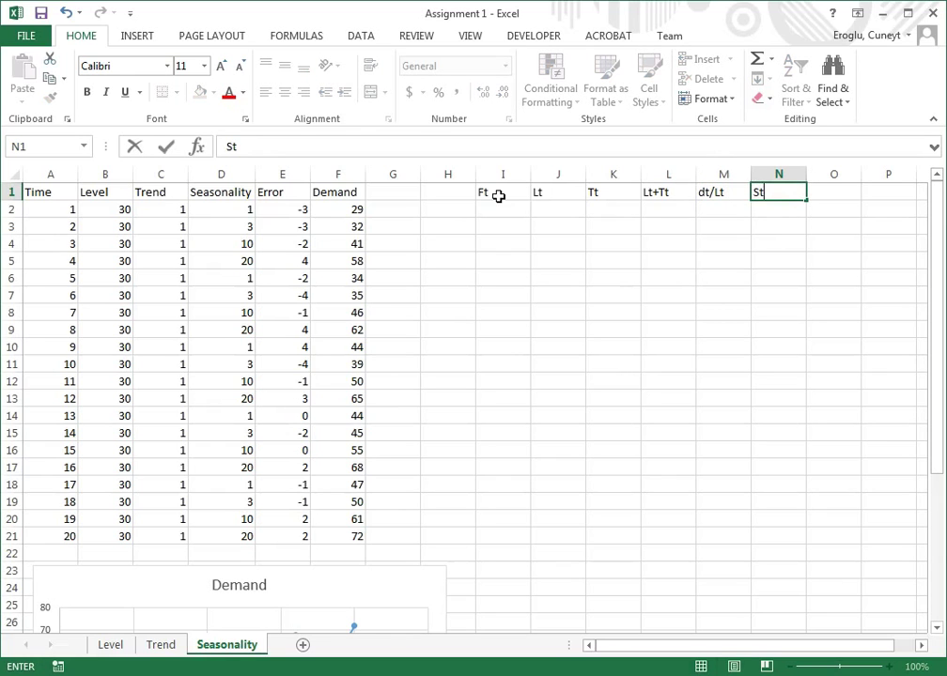
key(Return)
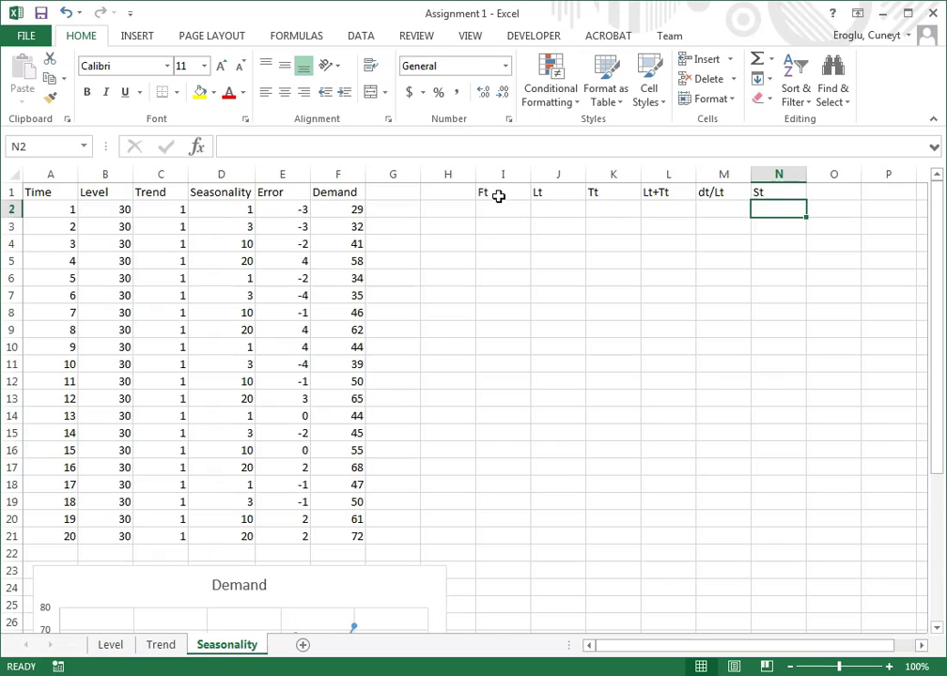
- Type the labels Alpha, Beta and Gamma into O1:O3
click(825, 192)
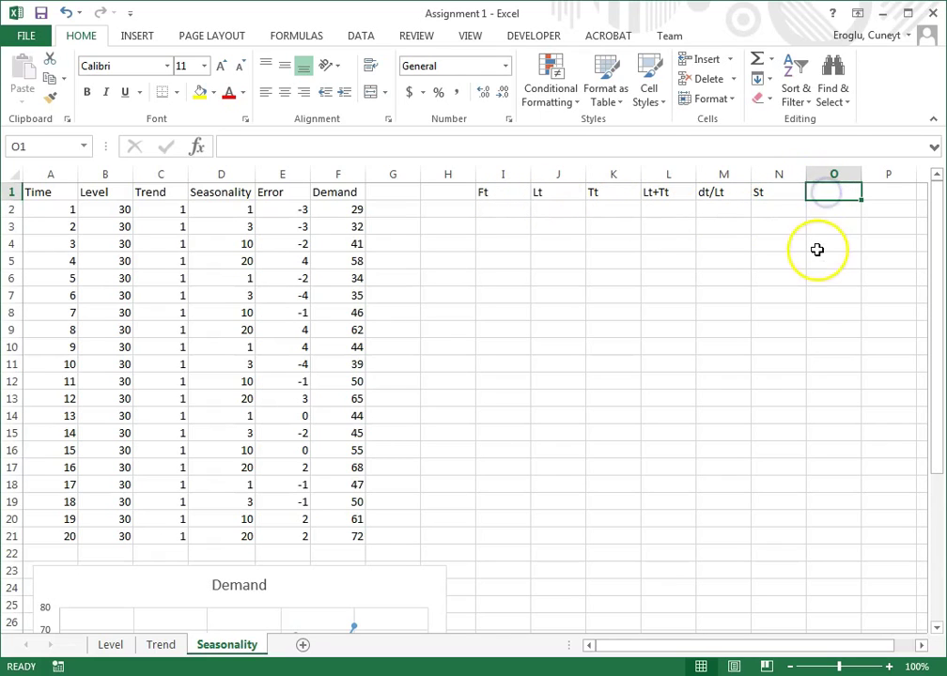
text(Alpha)
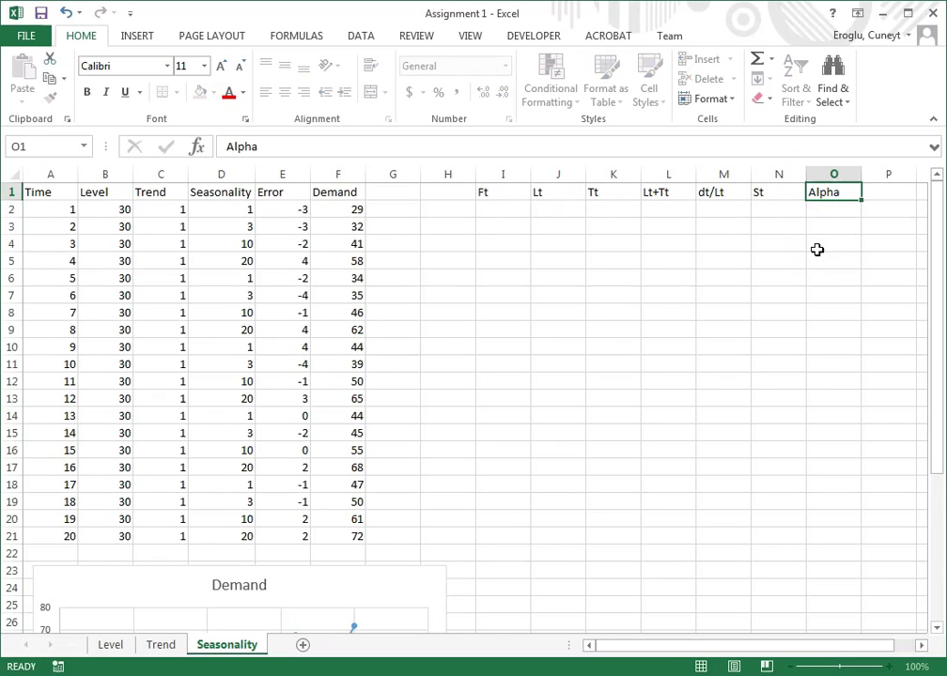
key(Return)
text(Beta)
key(Return)
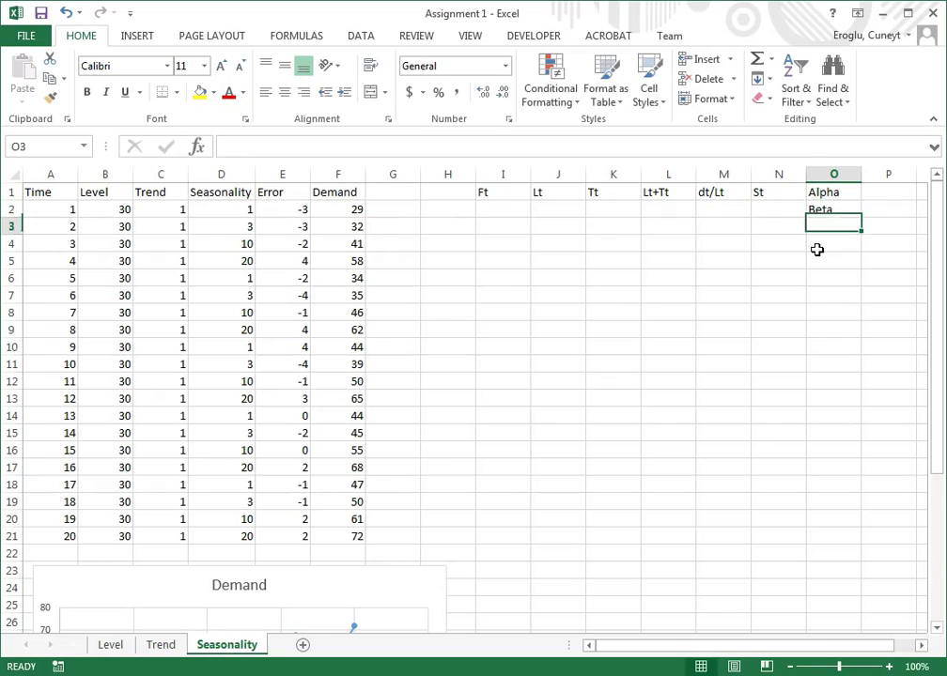
text(Gamma)
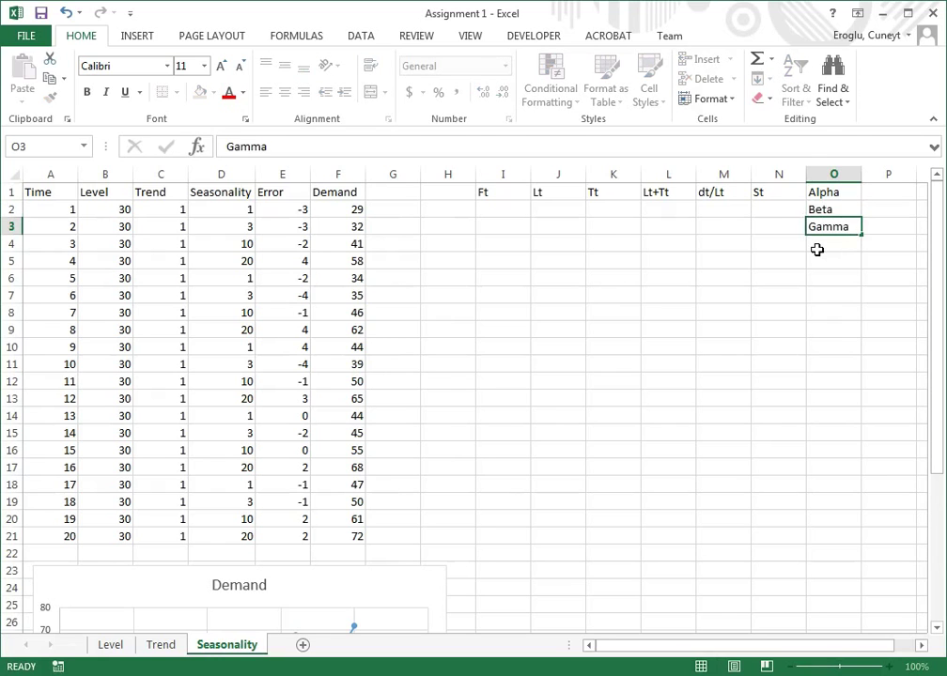
key(Up)
key(Up)
- Set Alpha, Beta and Gamma each to 0.5 in P1:P3
key(Right)
text(0.5)
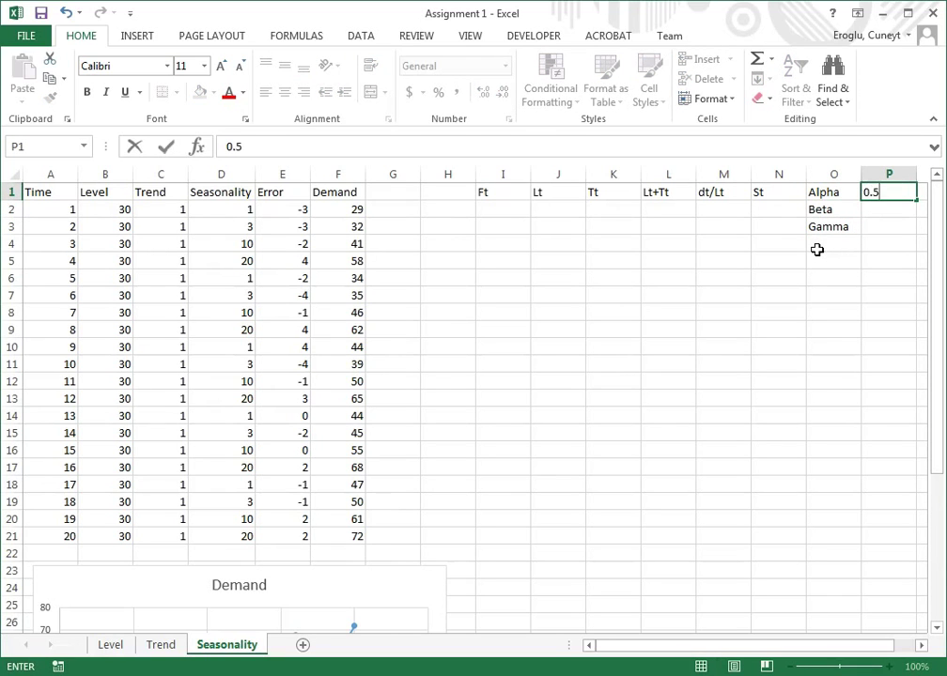
key(Return)
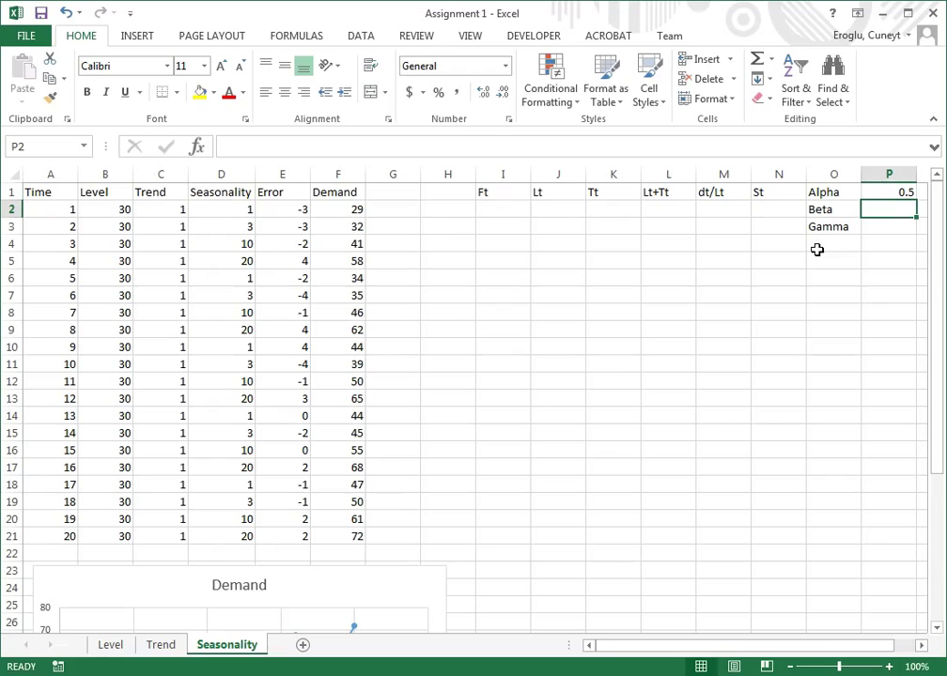
text(0.5)
key(Return)
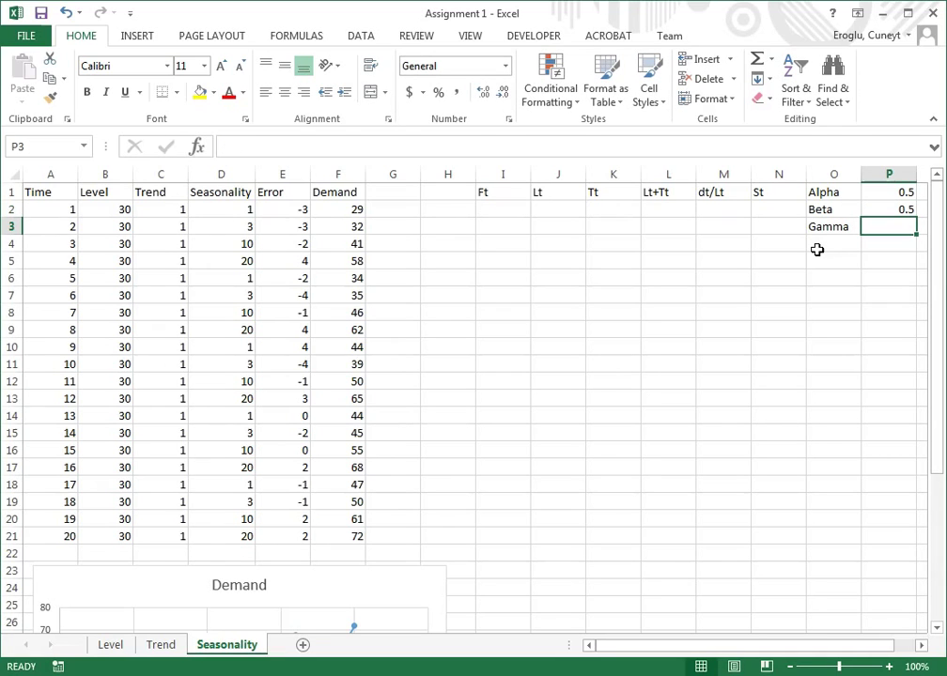
text(0.5)
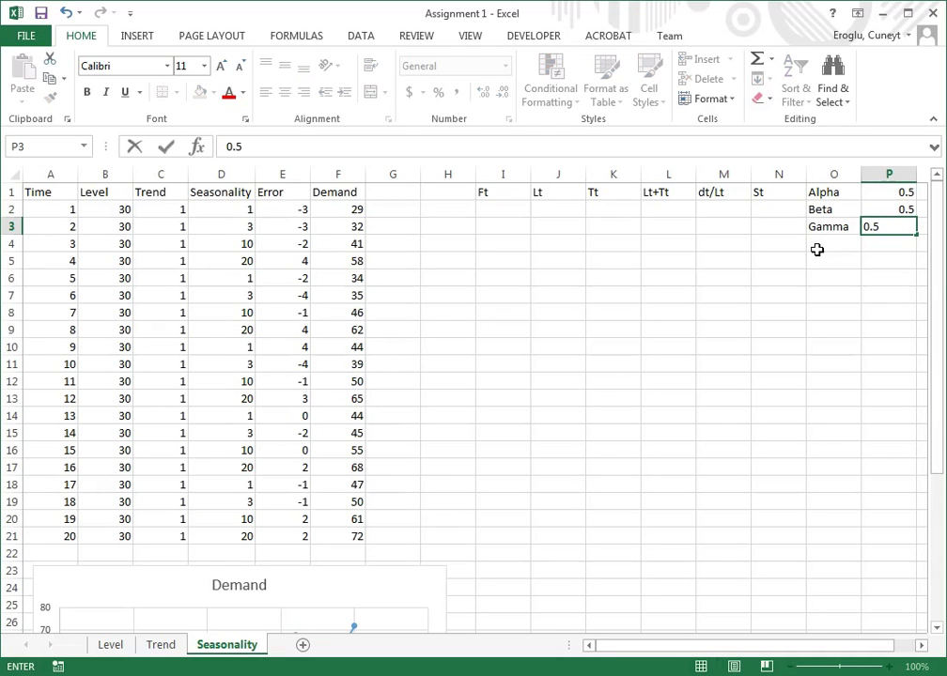
key(Return)
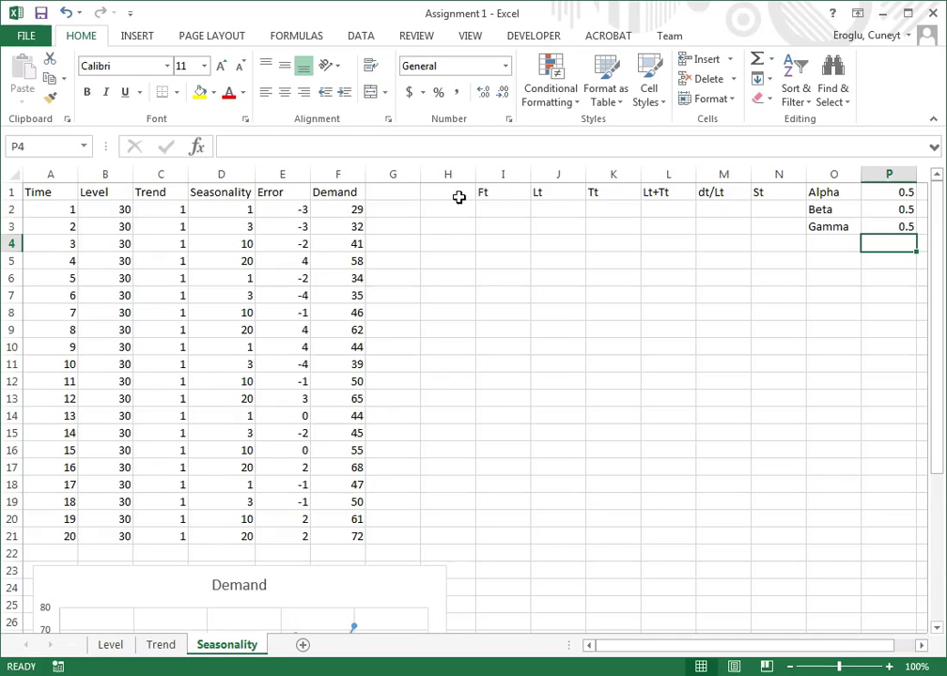
- Copy the Time column A1:A21 and paste it as values into H1:H21
click(49, 191)
drag(49, 191, 29, 540)
key(ctrl+c)
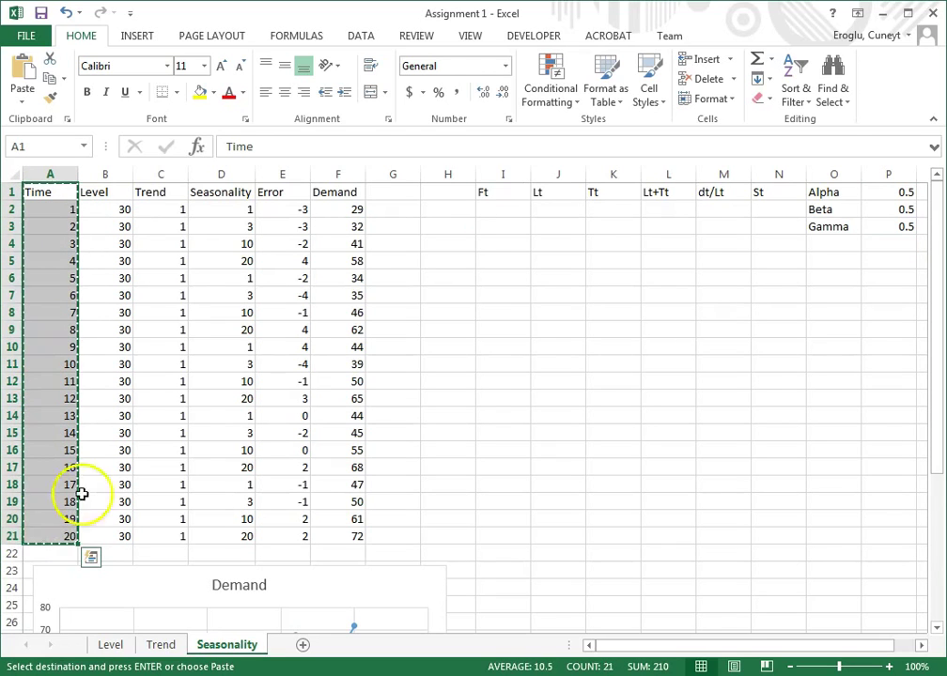
click(434, 194)
right_click(437, 195)
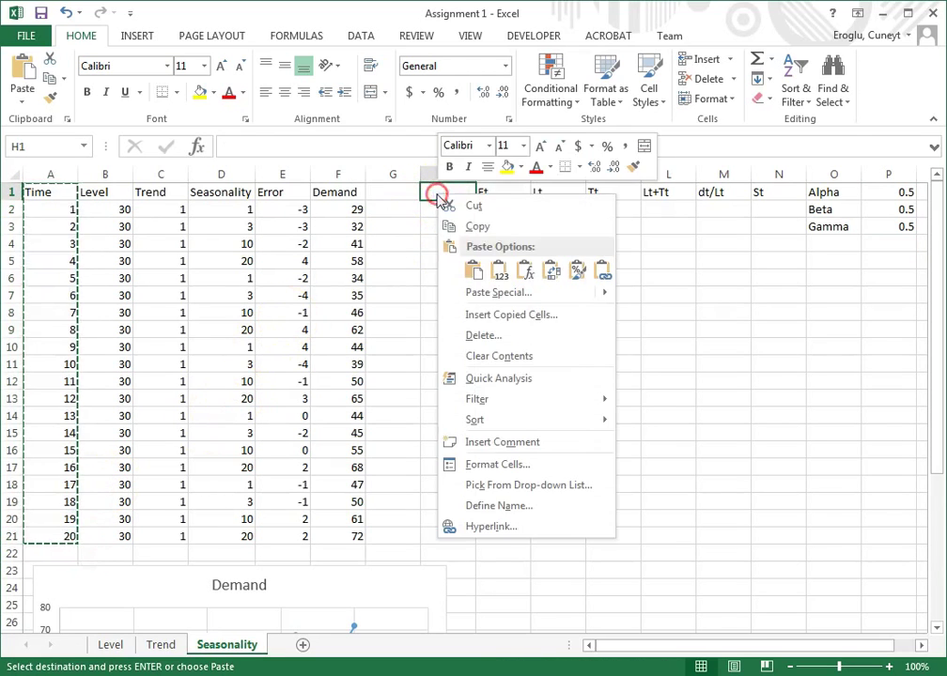
click(497, 270)
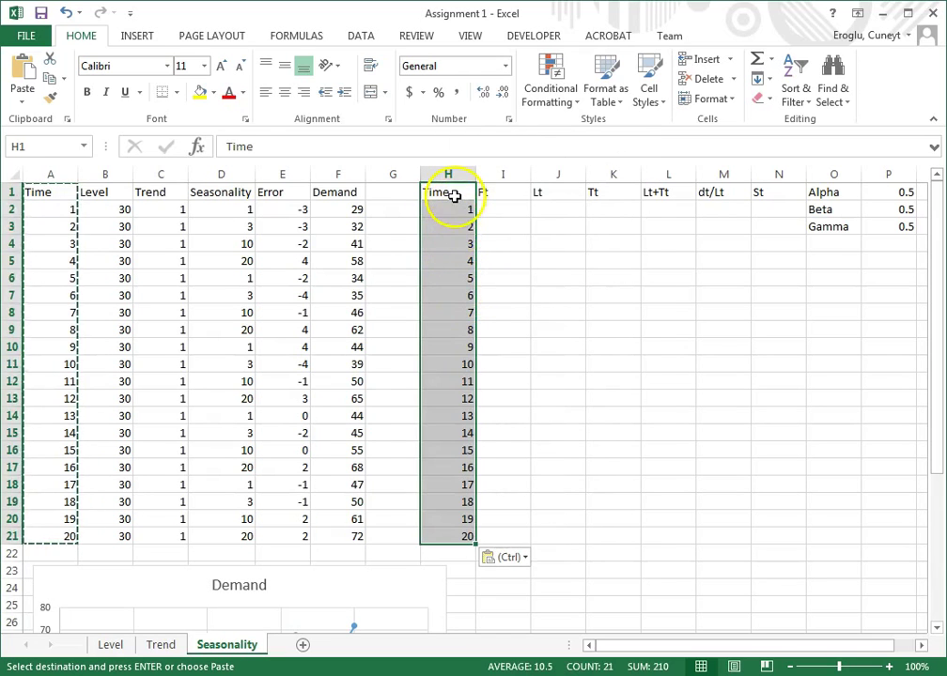
drag(452, 195, 438, 532)
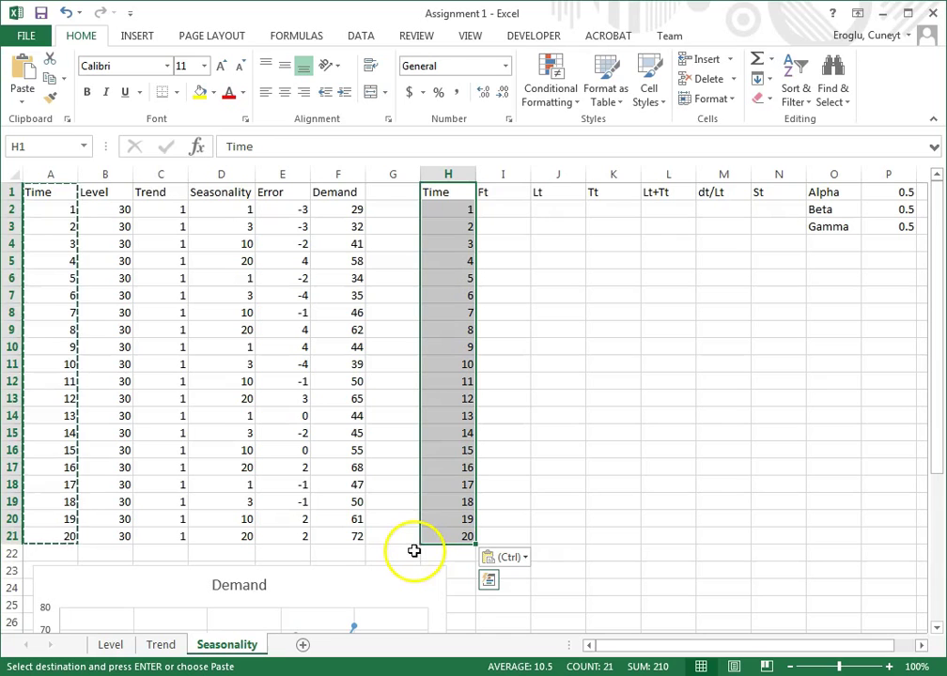
click(378, 575)
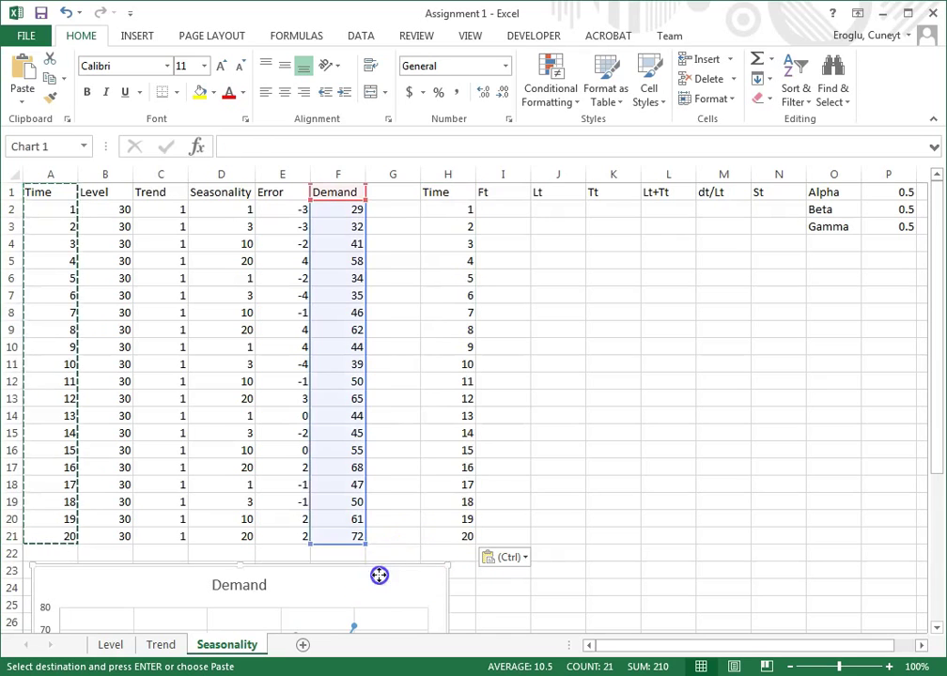
drag(378, 574, 739, 270)
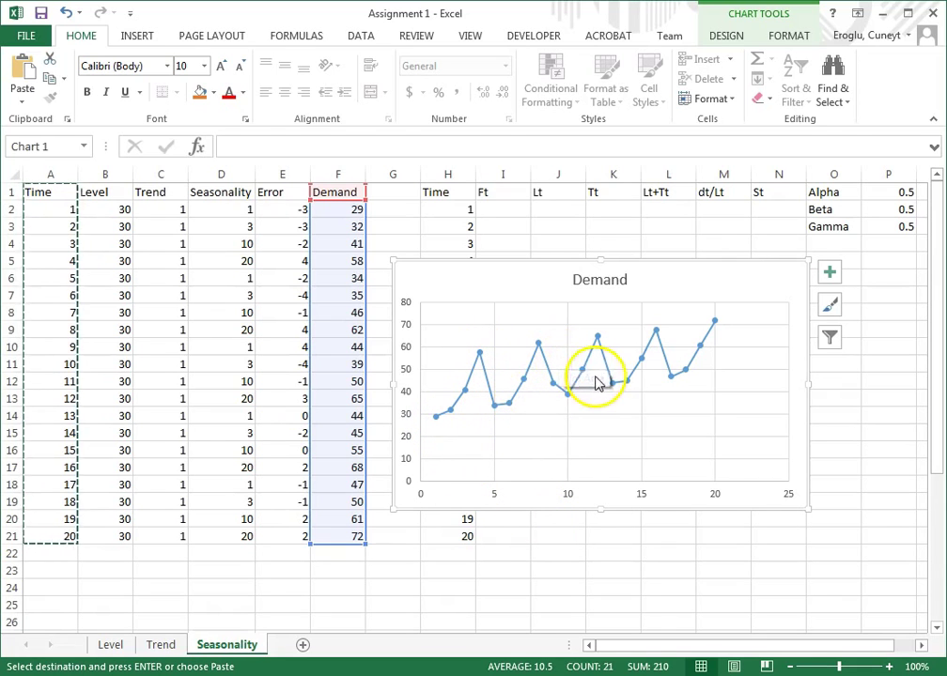
click(599, 423)
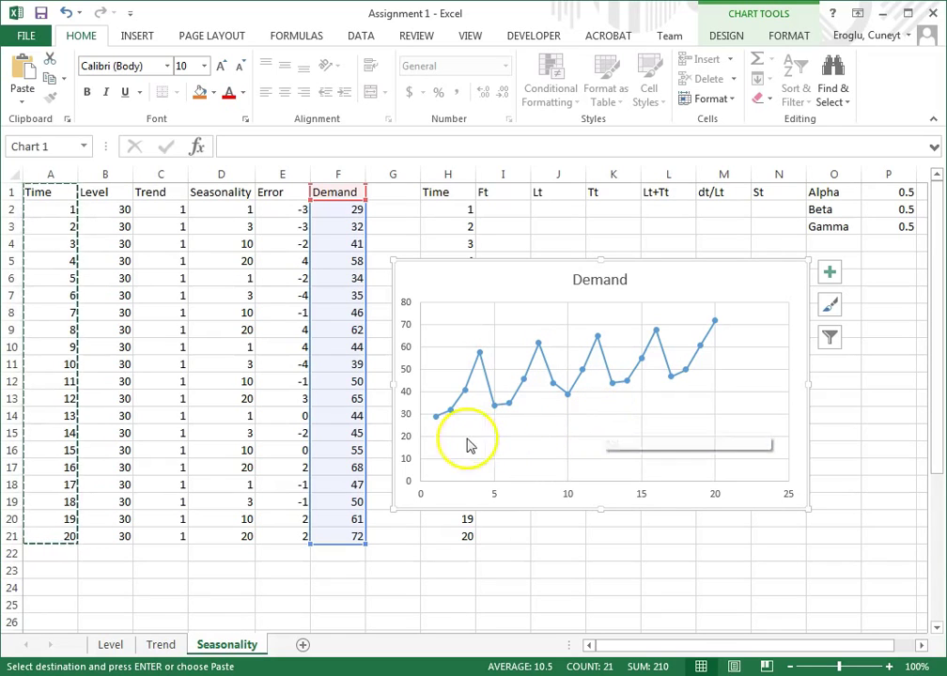
mouse_move(441, 422)
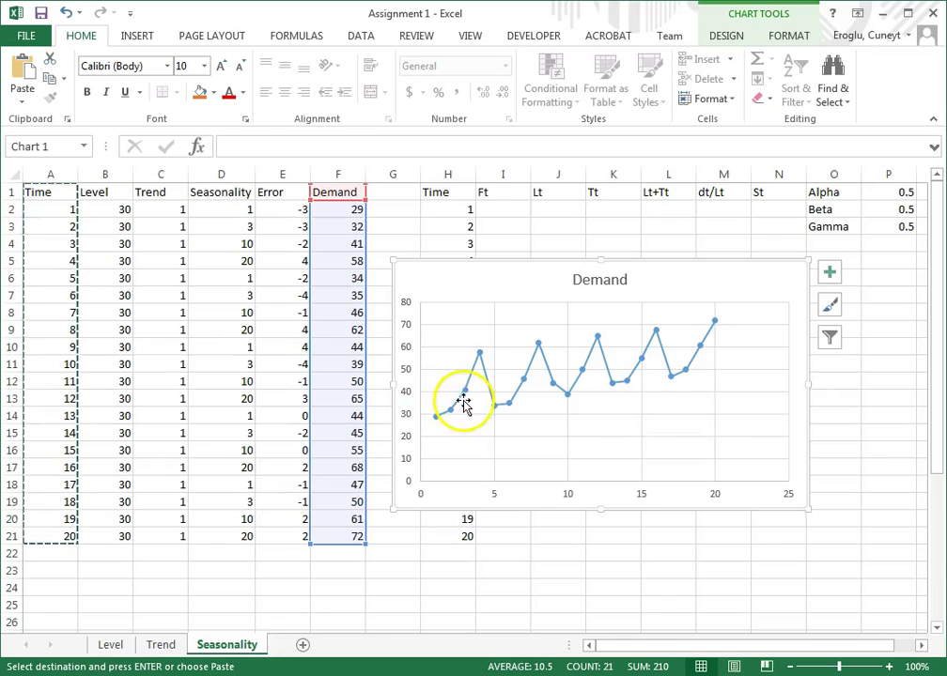
mouse_move(479, 359)
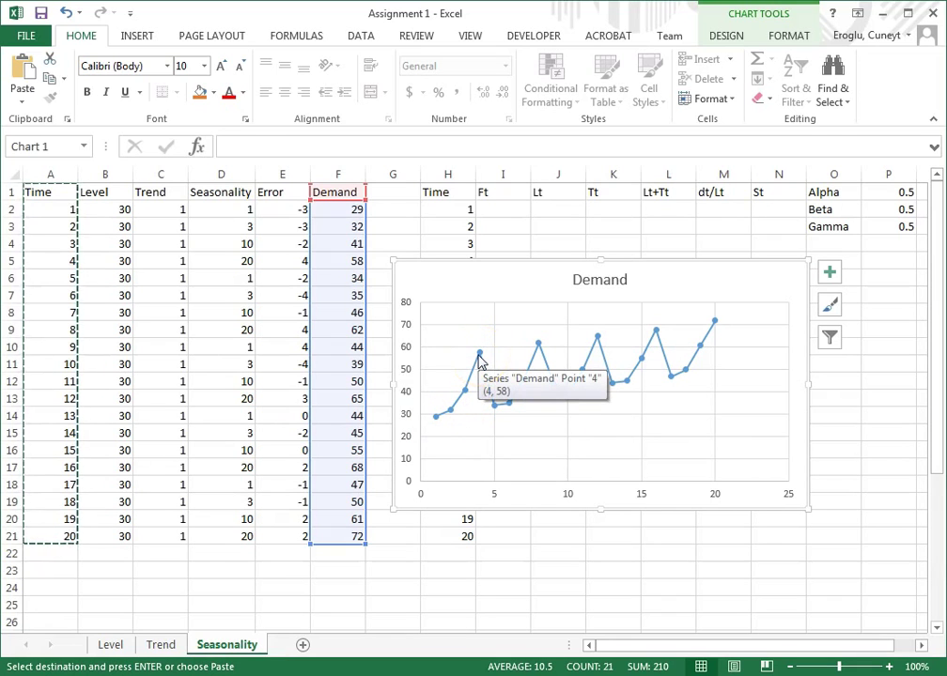
click(488, 431)
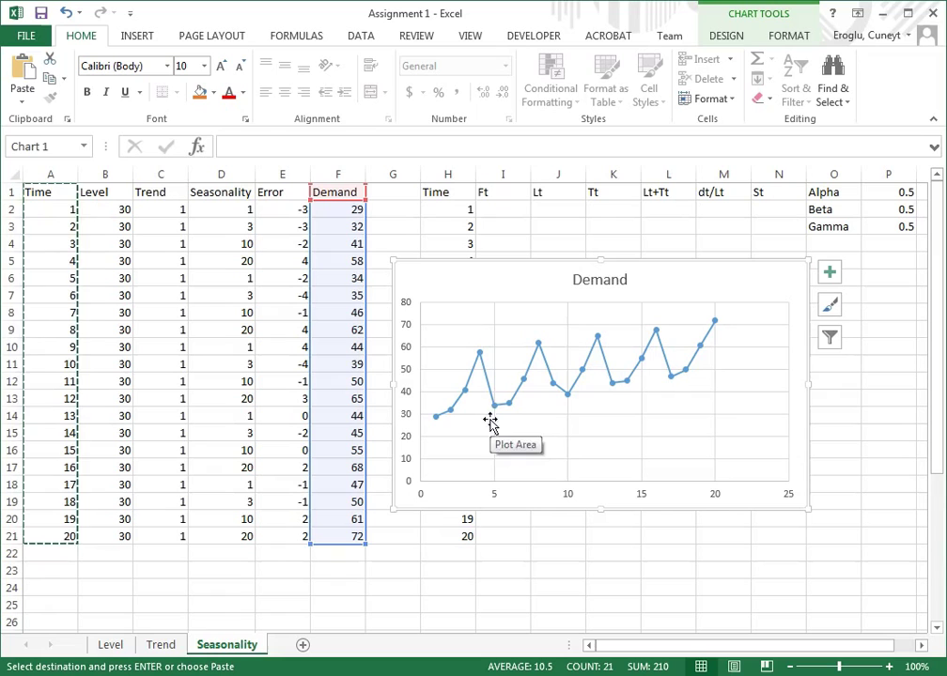
click(514, 413)
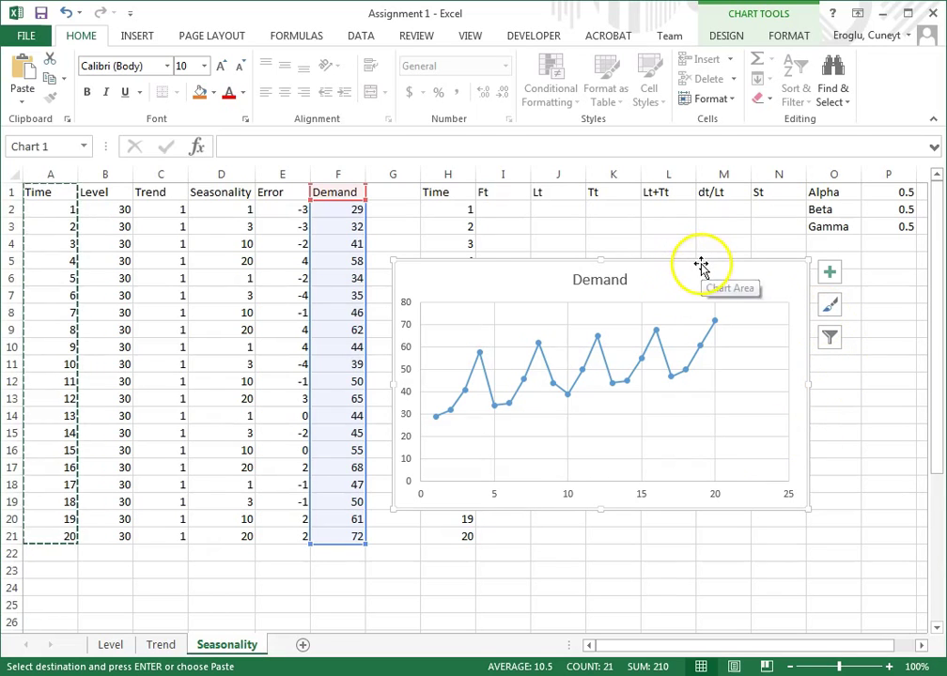
drag(700, 266, 340, 560)
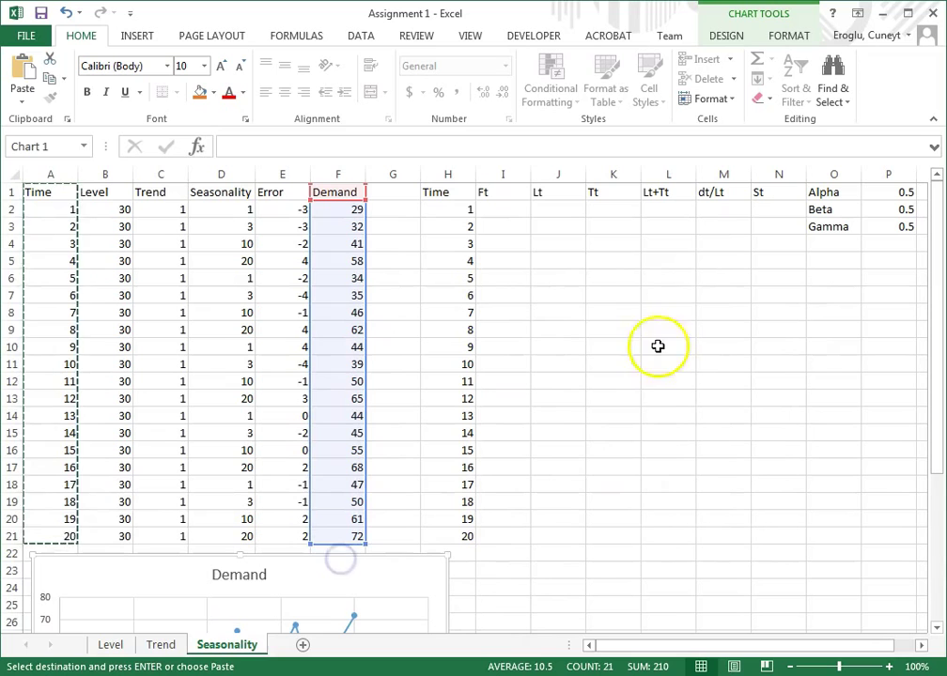
- Enter the starting level 40 in J5 and the starting trend 2 in K5
click(570, 264)
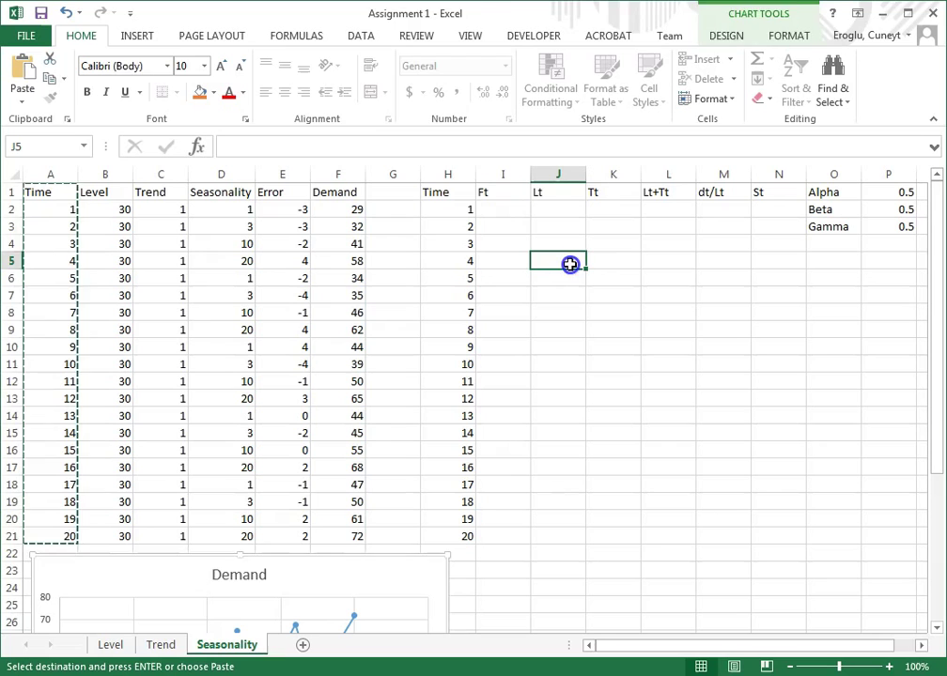
click(613, 261)
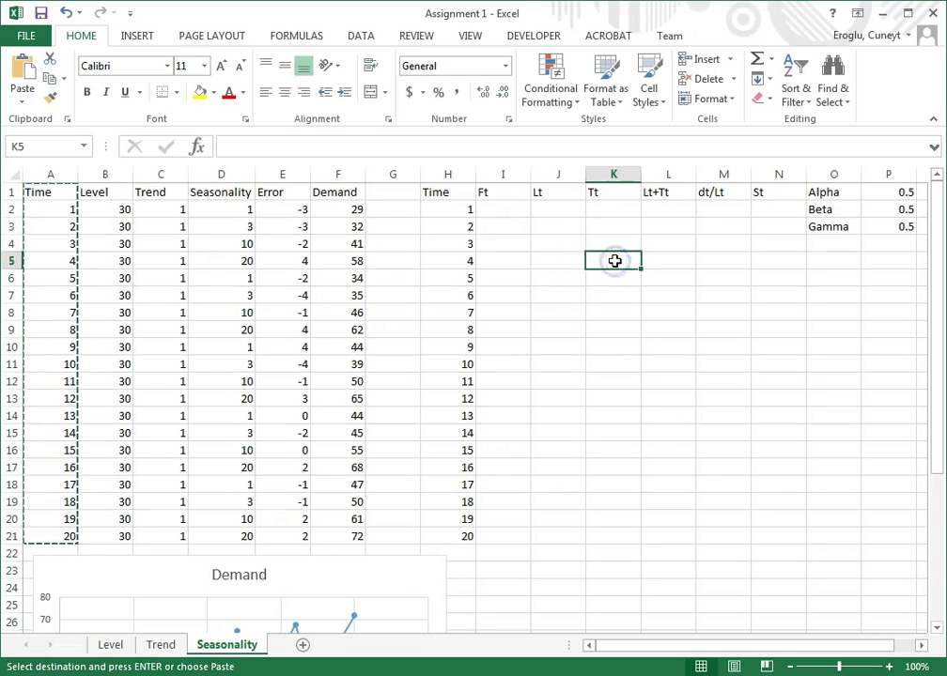
click(564, 259)
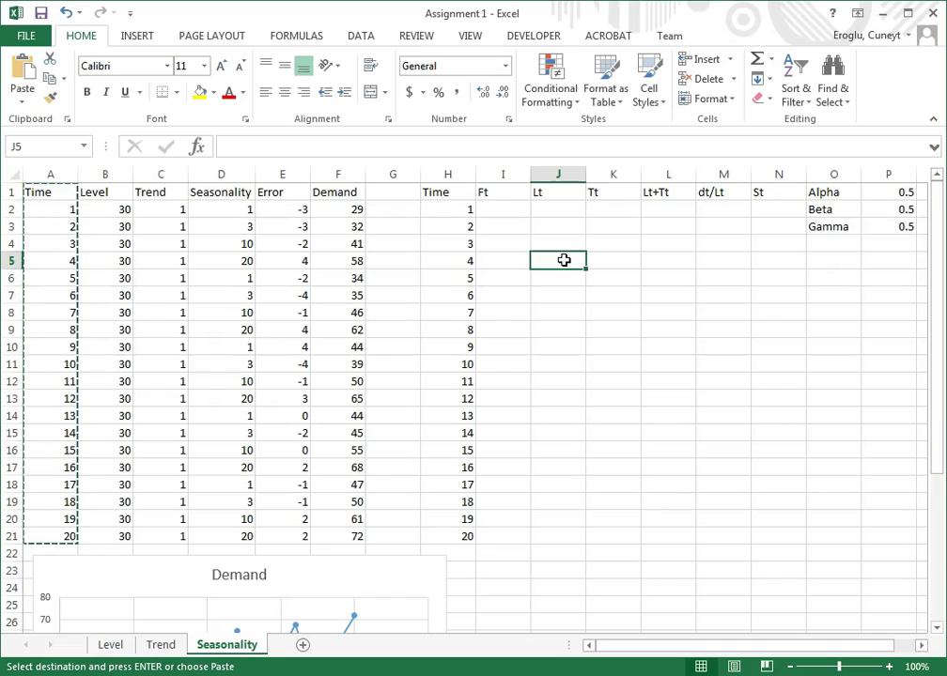
key(Escape)
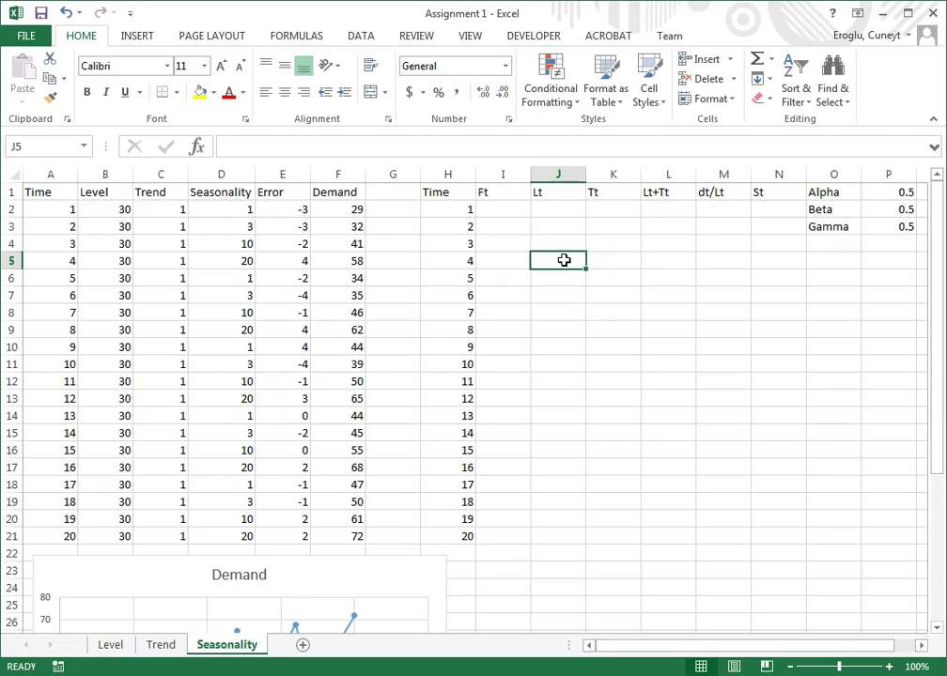
text(40)
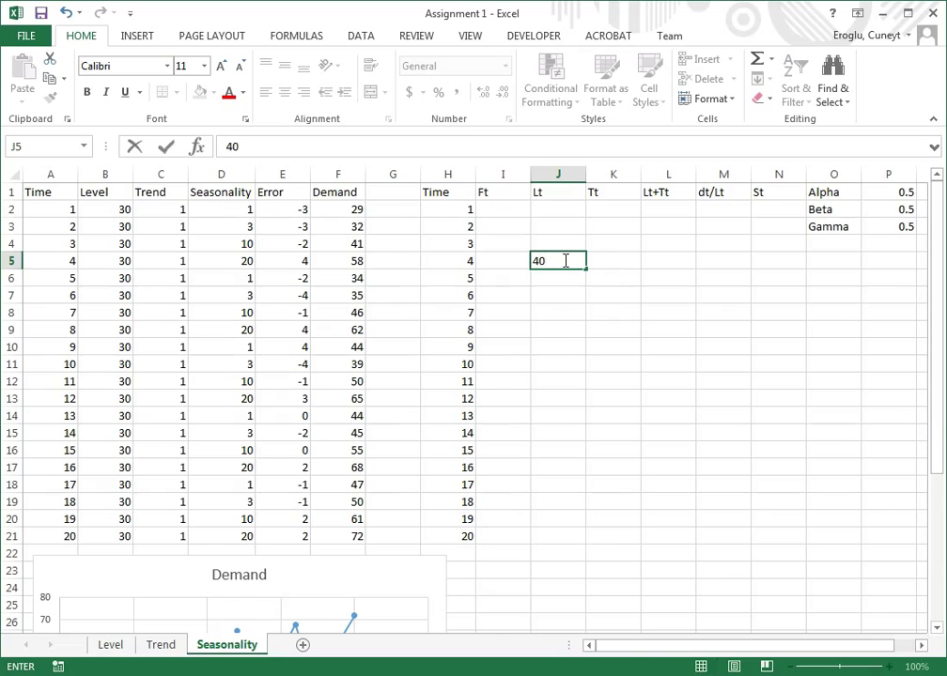
key(Return)
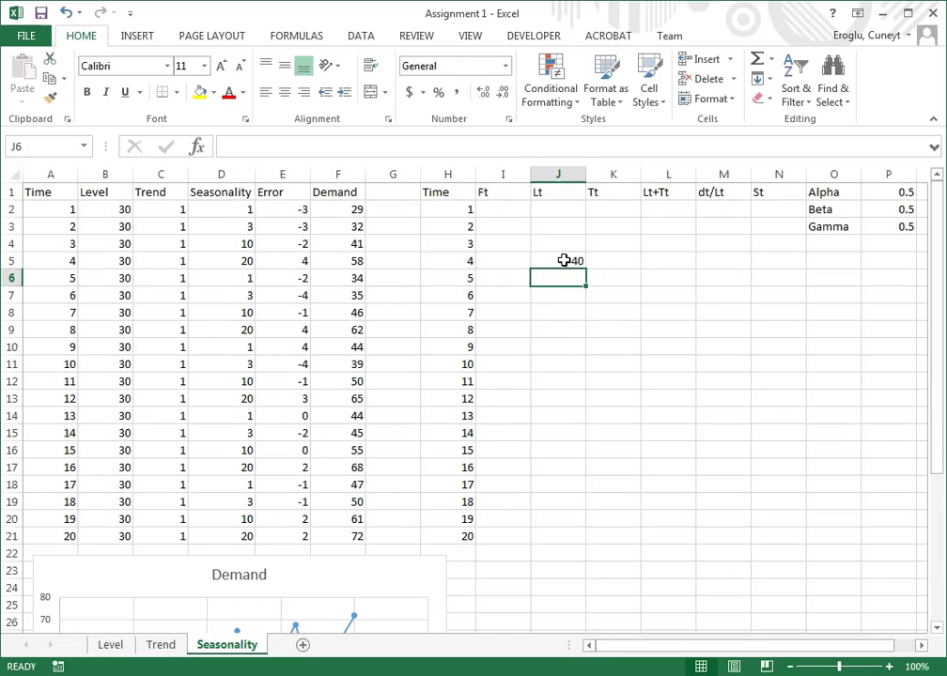
key(Up)
key(Right)
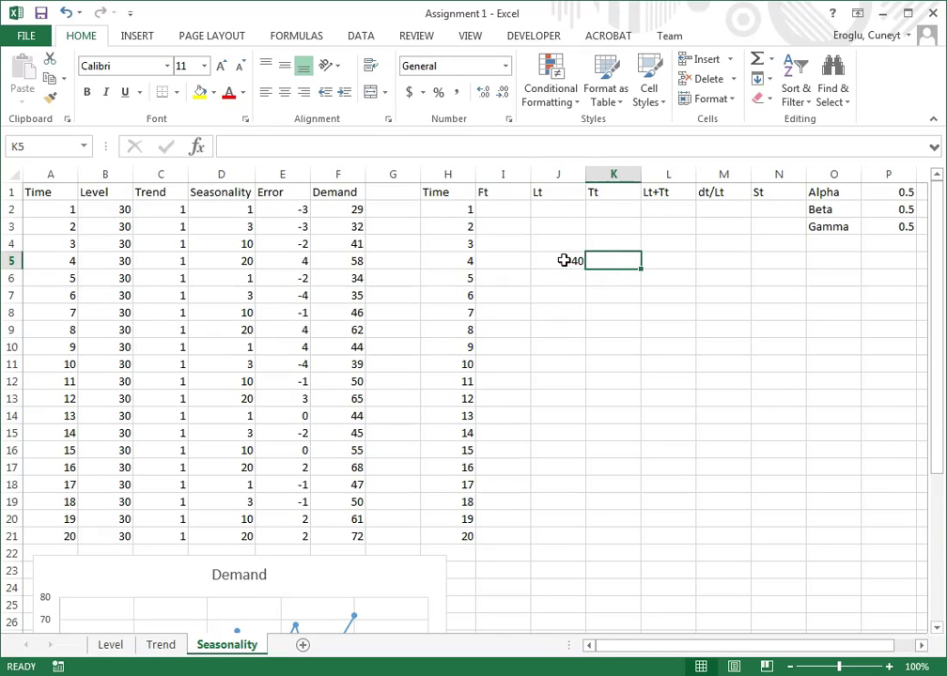
text(2)
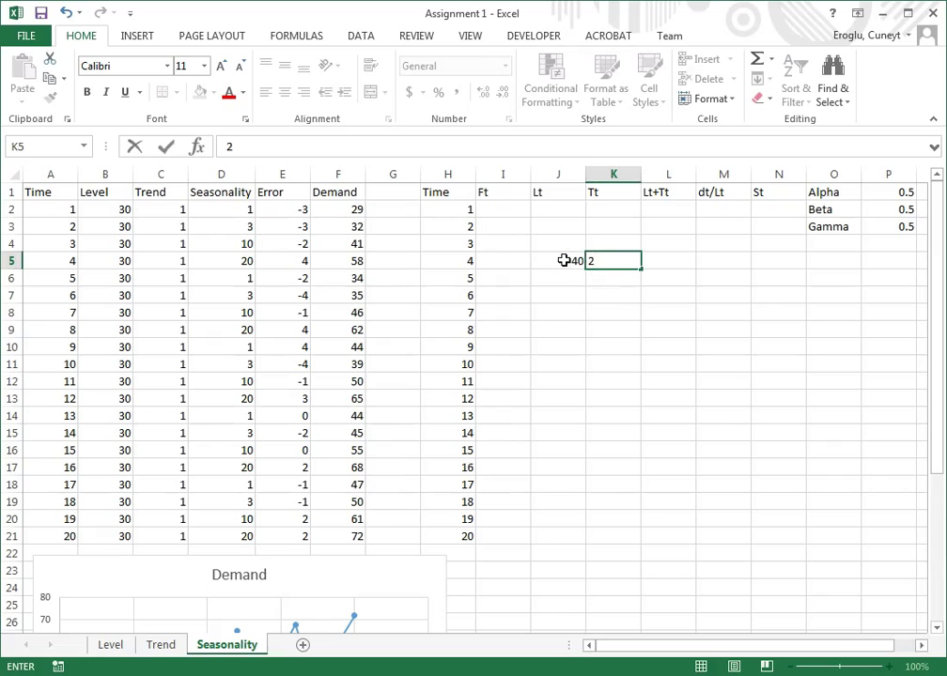
key(Return)
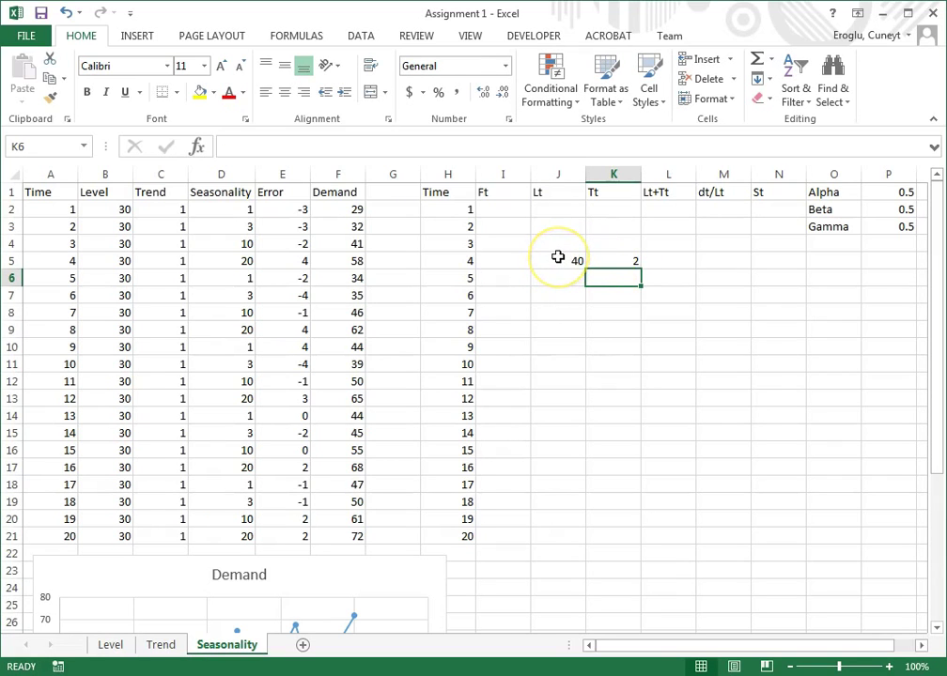
- Enter =J5+K5 in L5 so Lt+Tt shows 42
drag(558, 257, 606, 258)
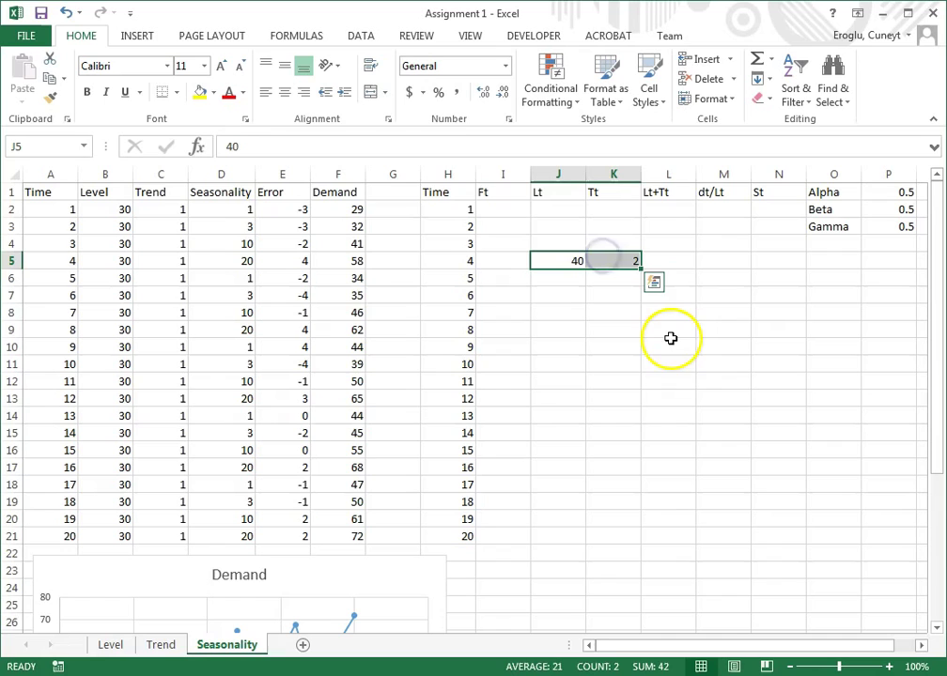
click(561, 259)
click(610, 260)
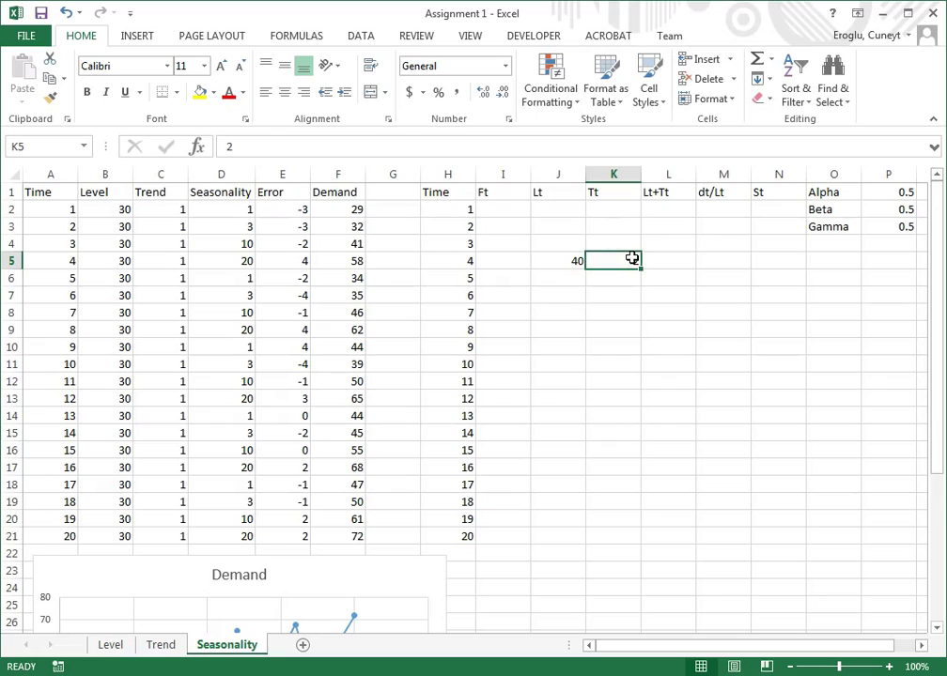
click(647, 255)
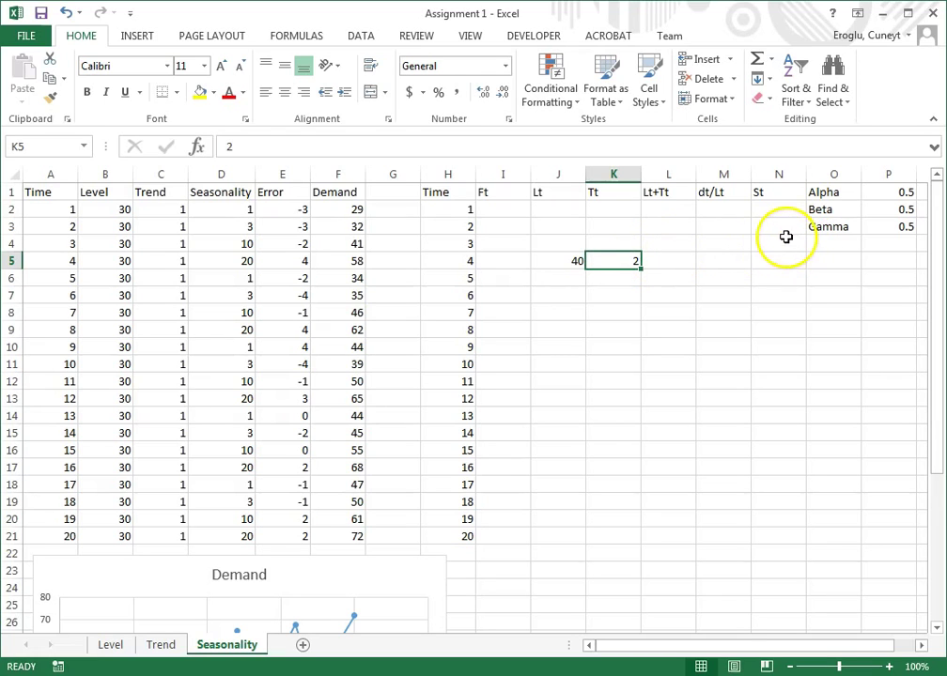
click(667, 263)
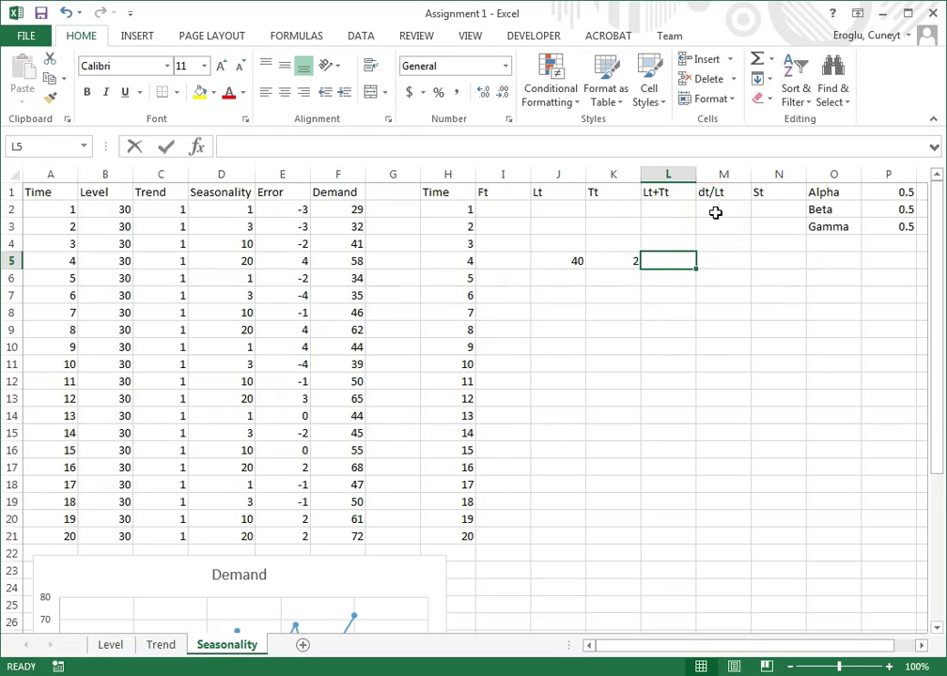
text(=)
key(Left)
key(Left)
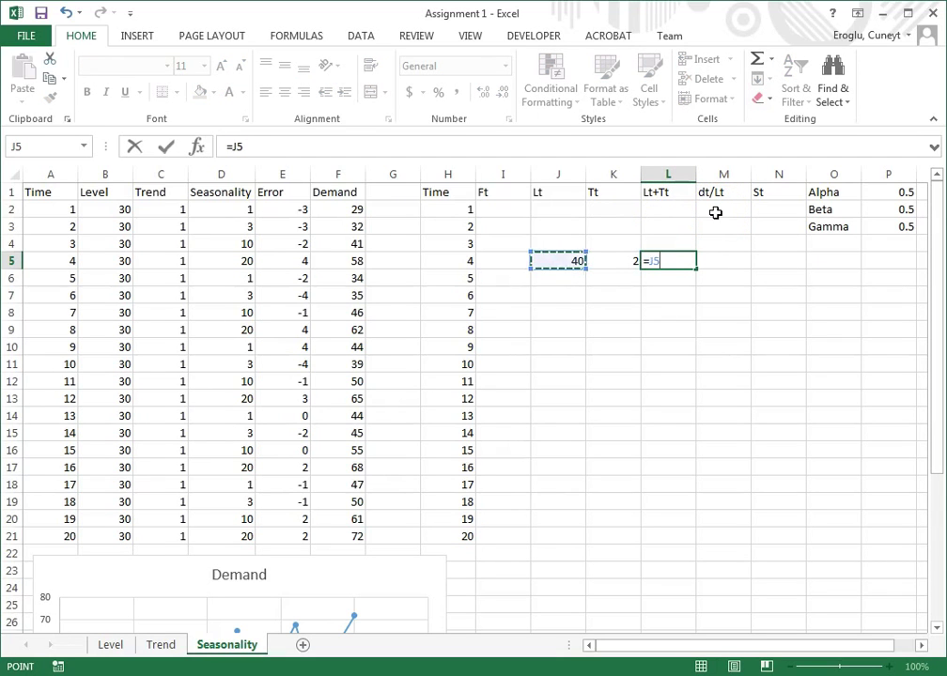
text(+)
key(Left)
key(Return)
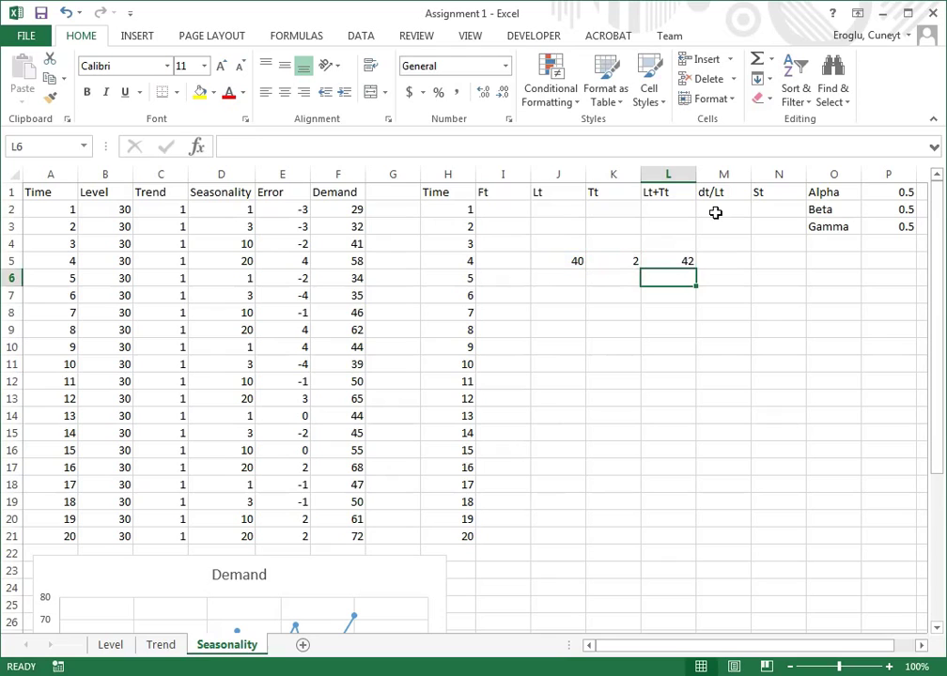
key(Up)
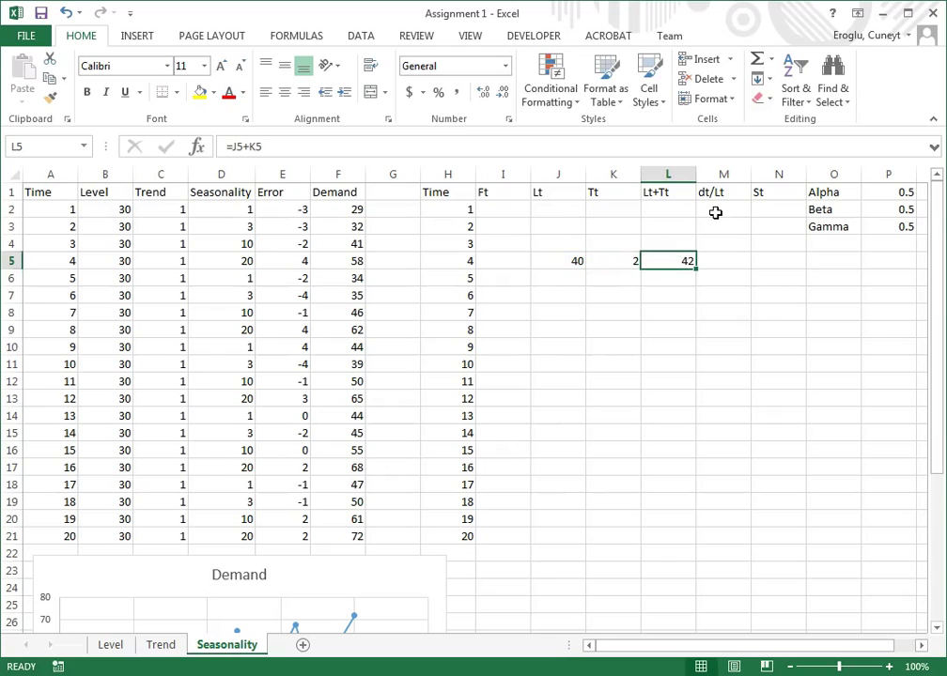
click(771, 210)
- Enter the seasonal index formula =F2/AVERAGE(F2:F5) in N2
drag(771, 213, 775, 256)
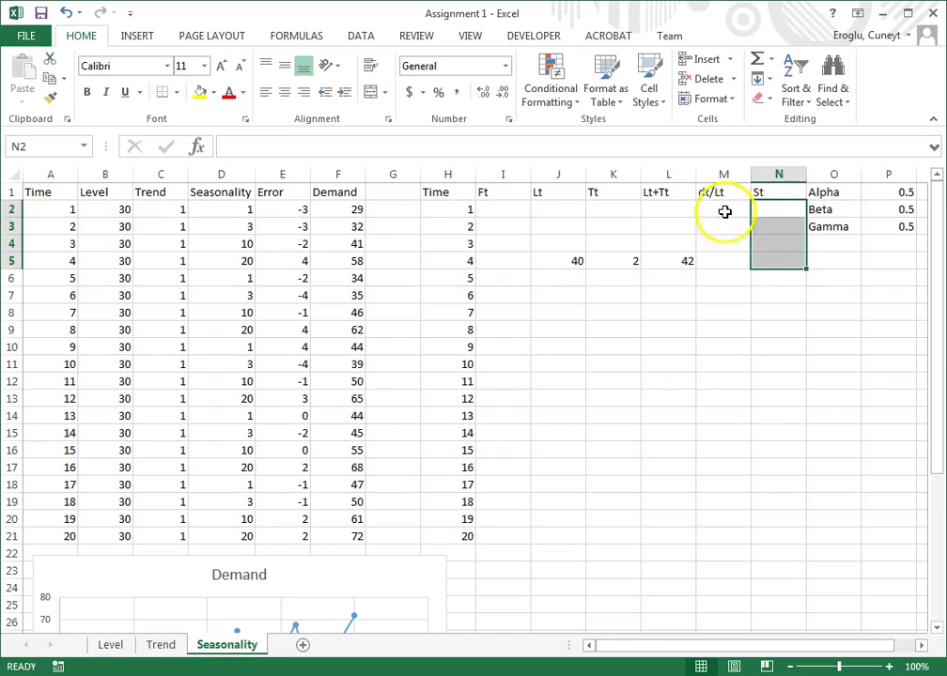
drag(434, 214, 432, 259)
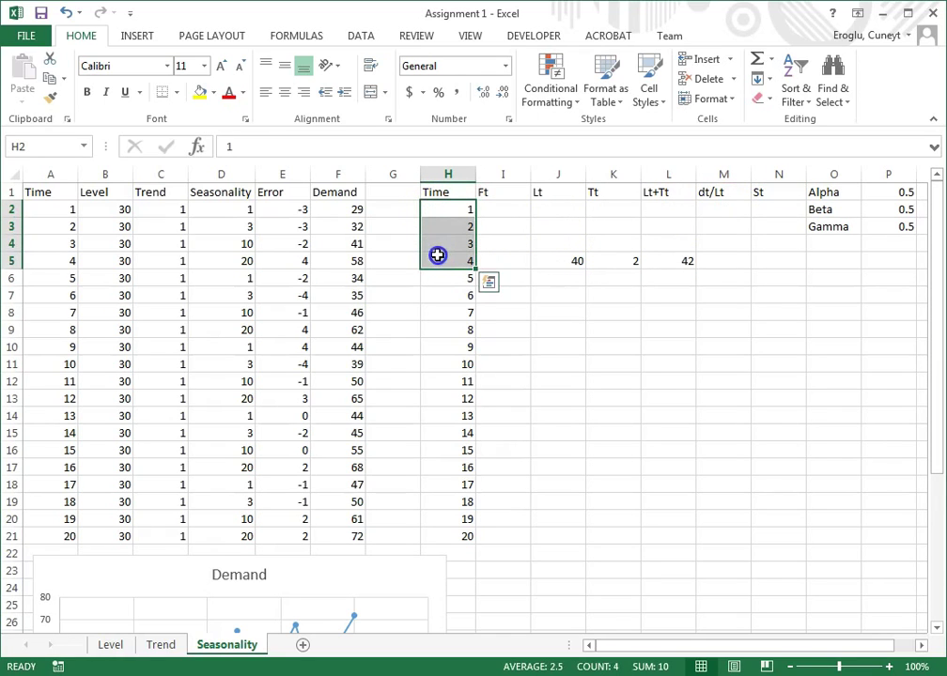
click(762, 211)
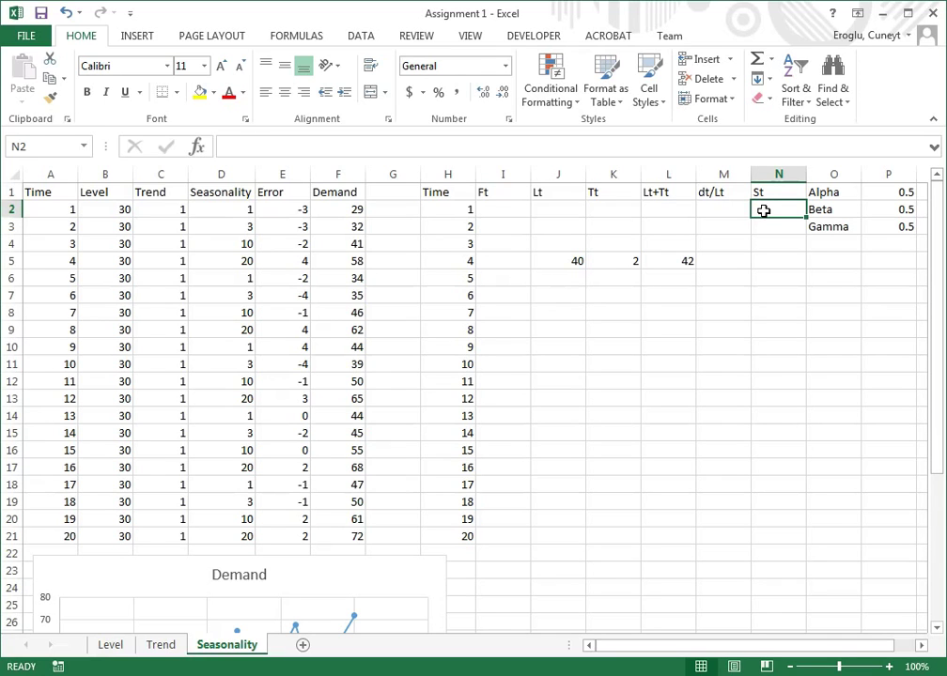
text(=)
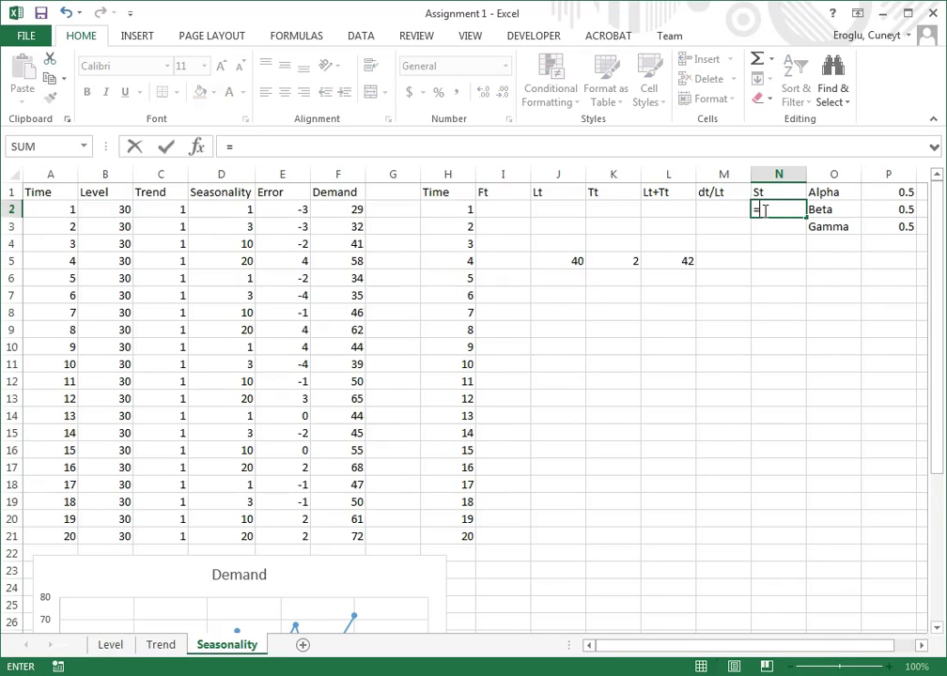
click(331, 212)
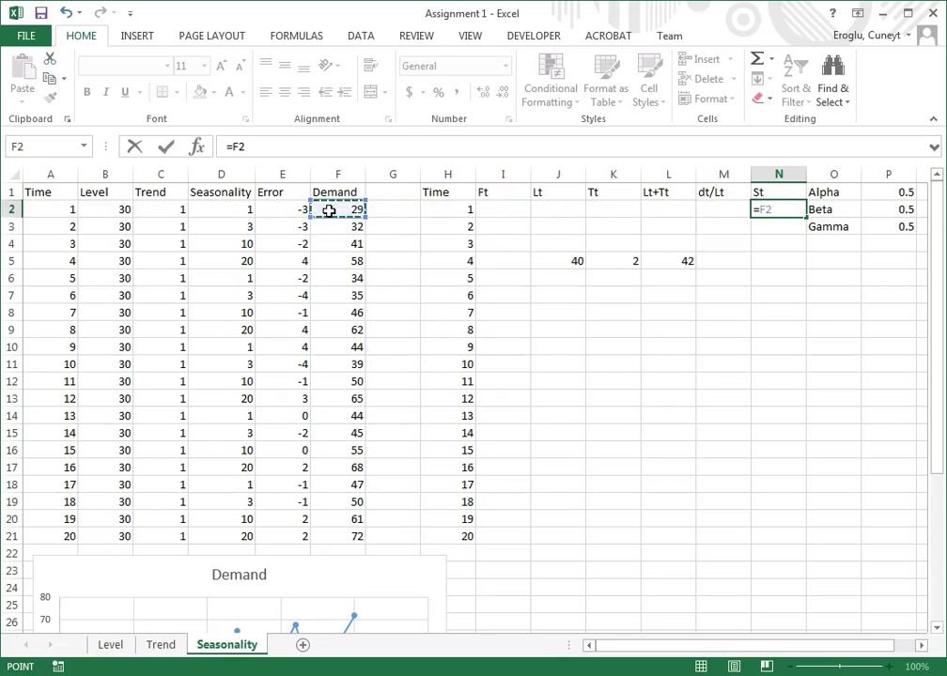
text(/a)
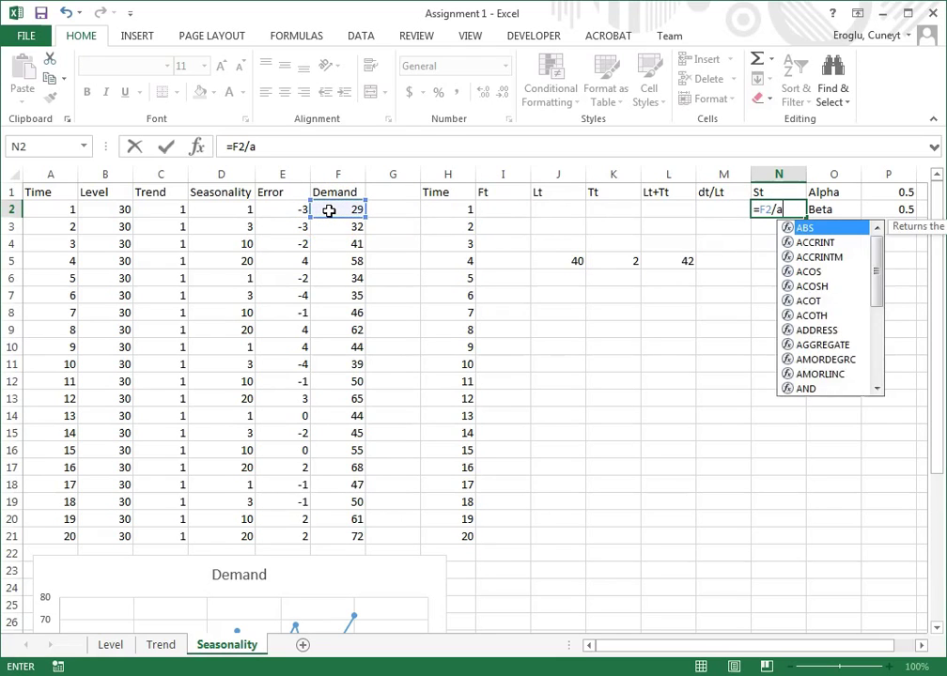
text(verage)
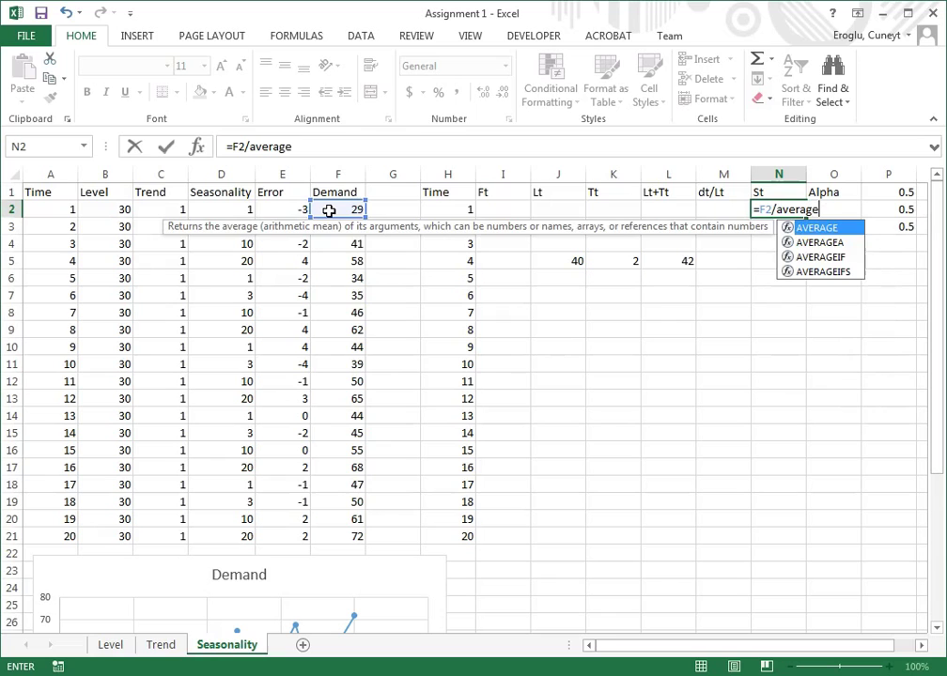
text(()
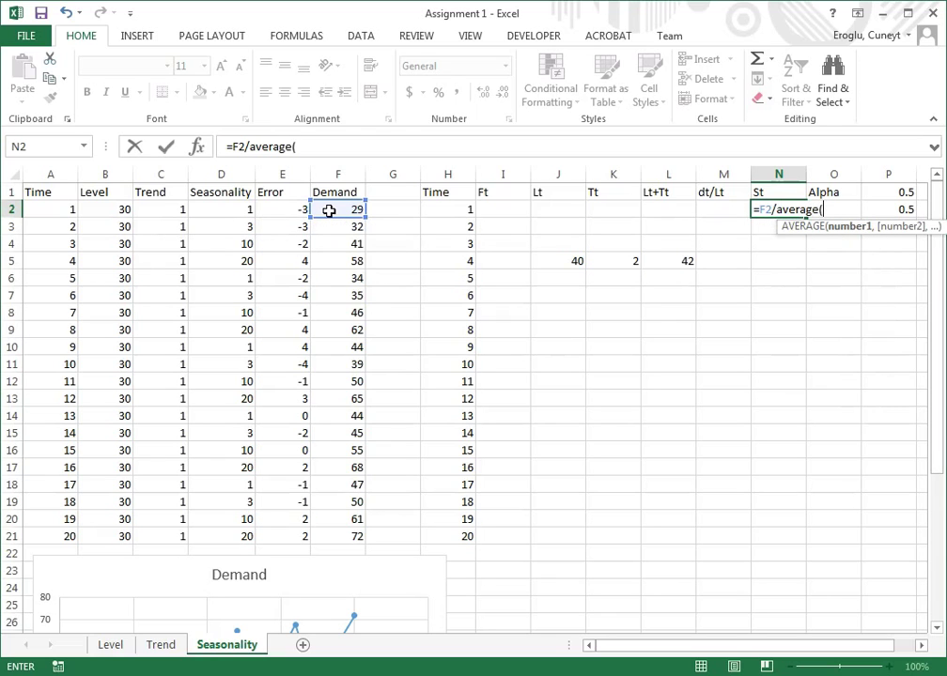
drag(329, 211, 323, 253)
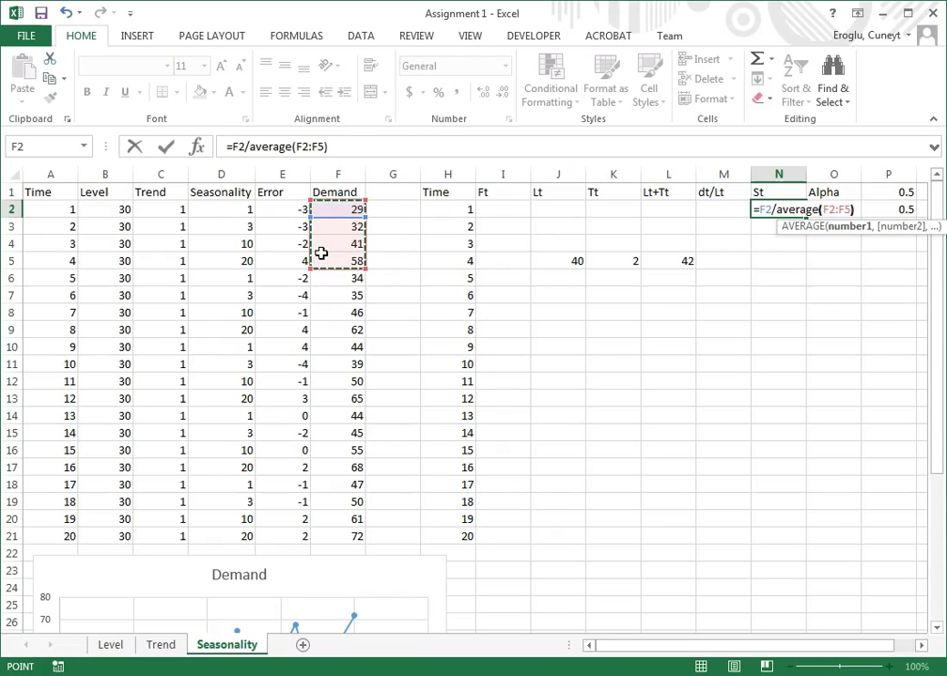
text())
key(Return)
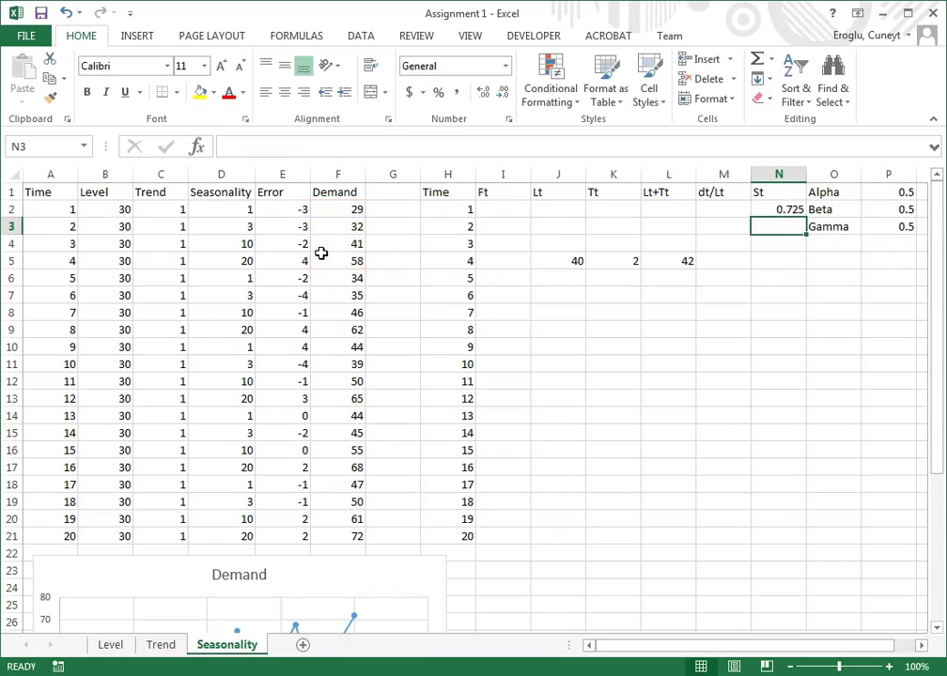
- Make the range $F$2:$F$5 absolute and fill N2 down to N5, giving 0.725, 0.8, 1.025, 1.45
key(Up)
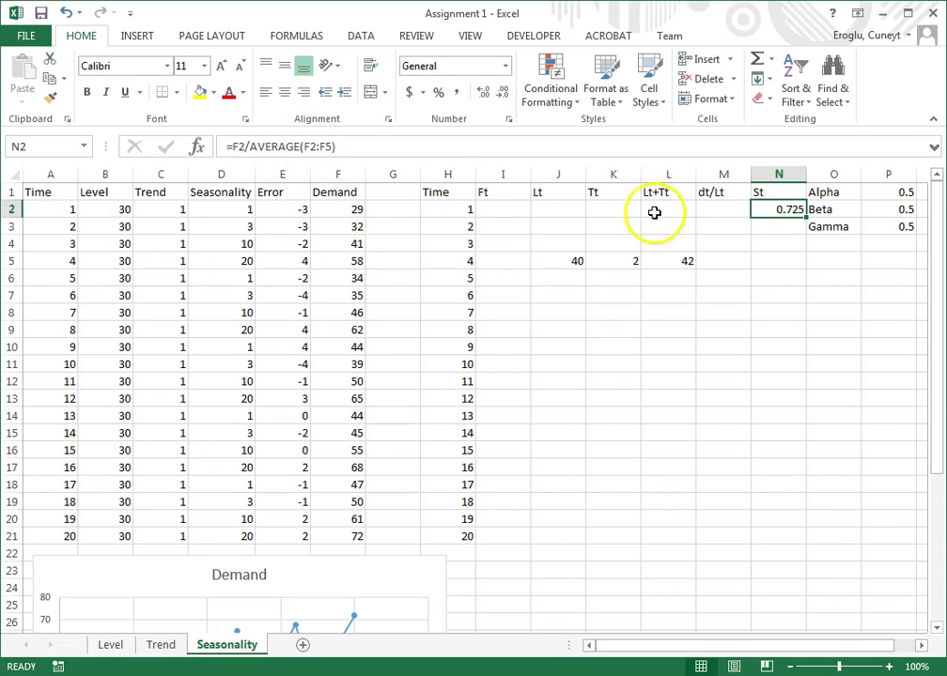
click(306, 148)
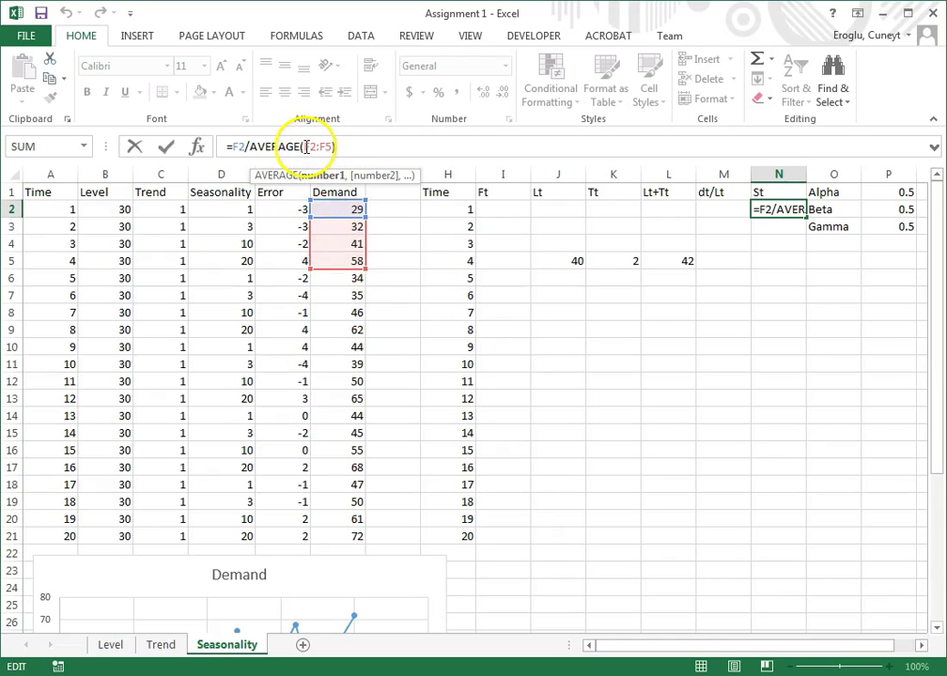
drag(305, 147, 331, 146)
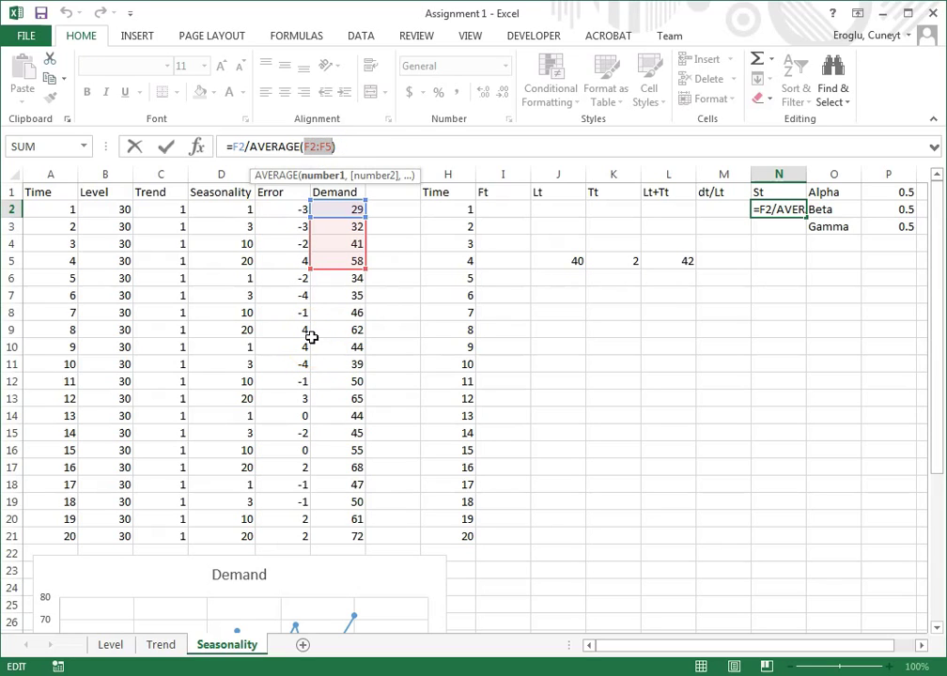
key(F4)
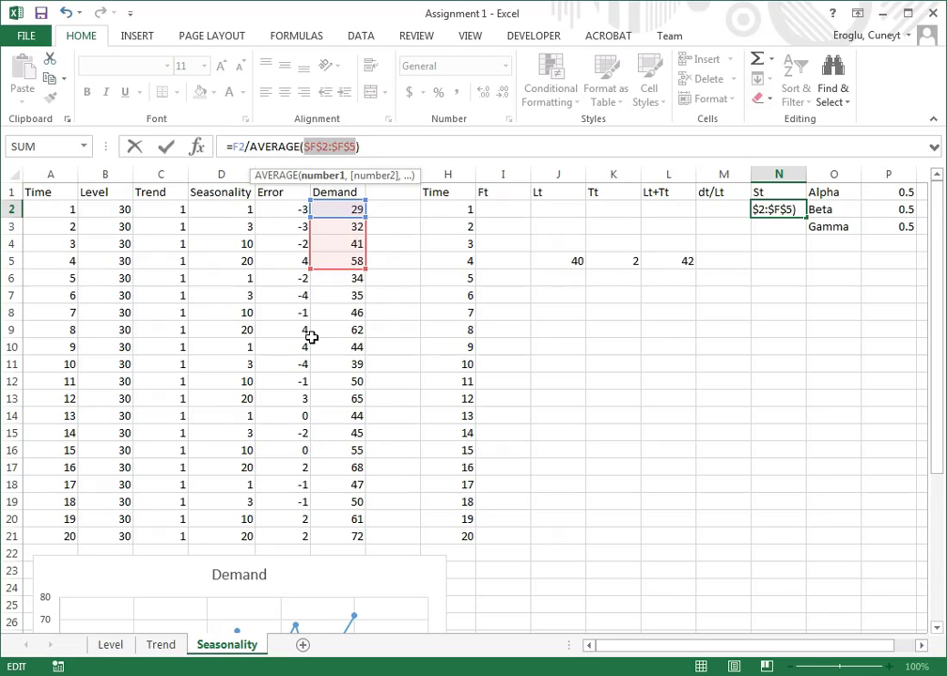
key(Return)
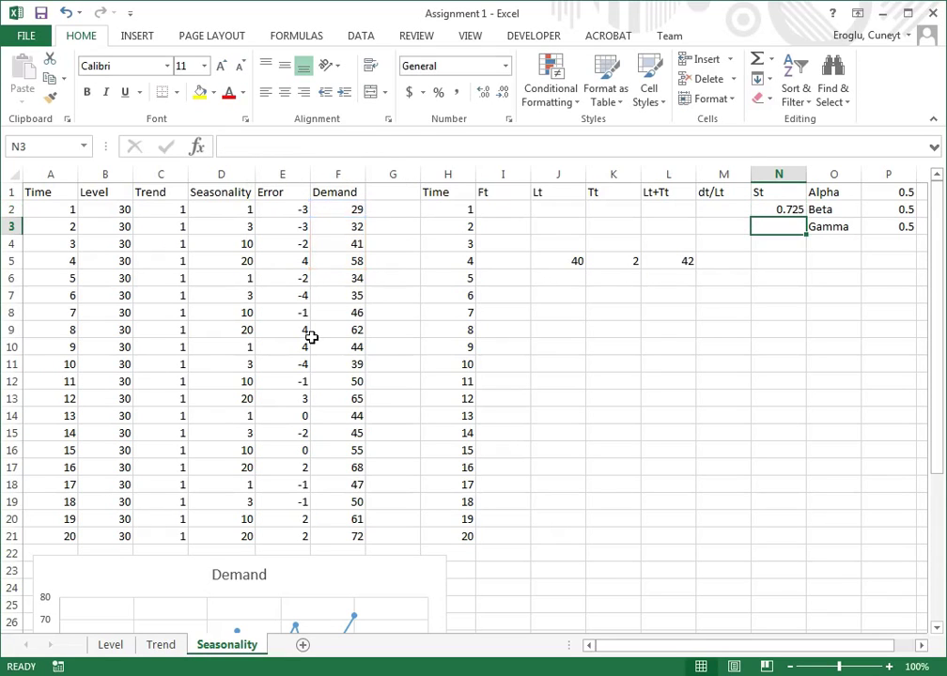
click(772, 208)
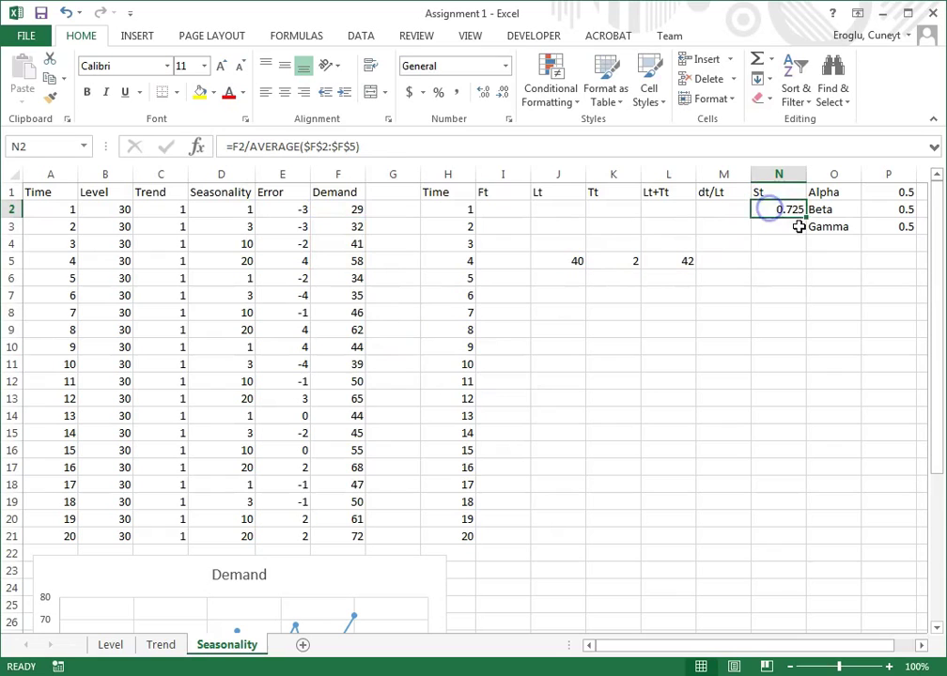
drag(805, 216, 800, 266)
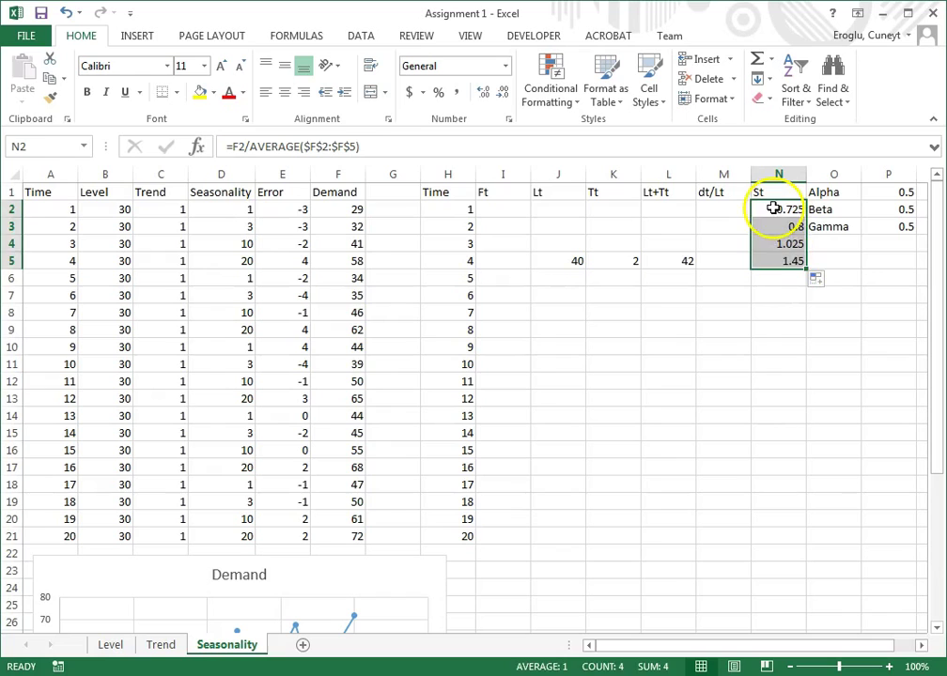
drag(772, 208, 772, 256)
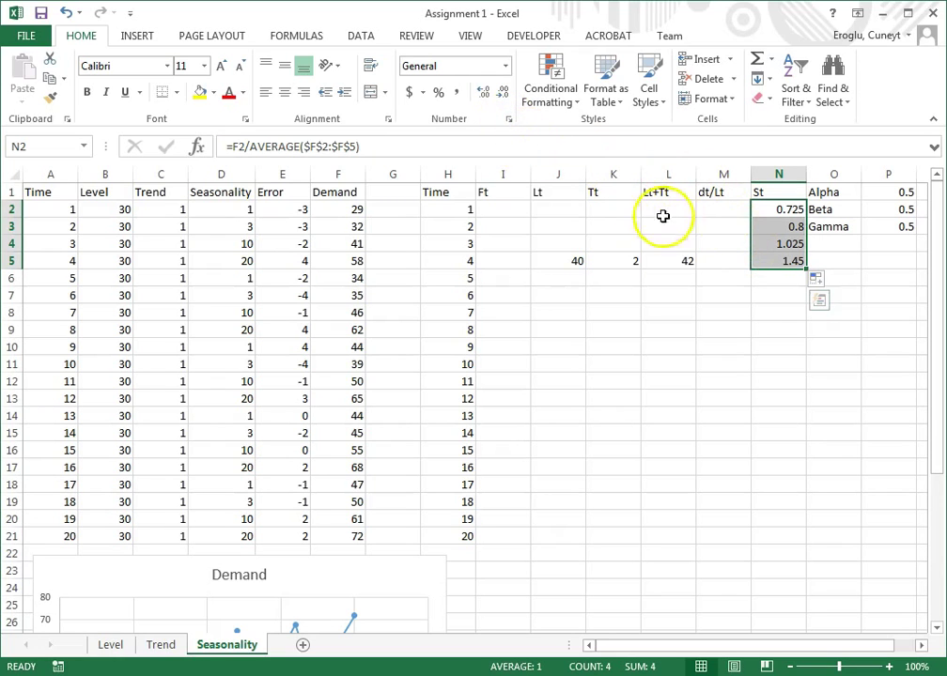
- Format N2:N5 as Number with 2 decimals, showing 0.73, 0.80, 1.03, 1.45
click(508, 119)
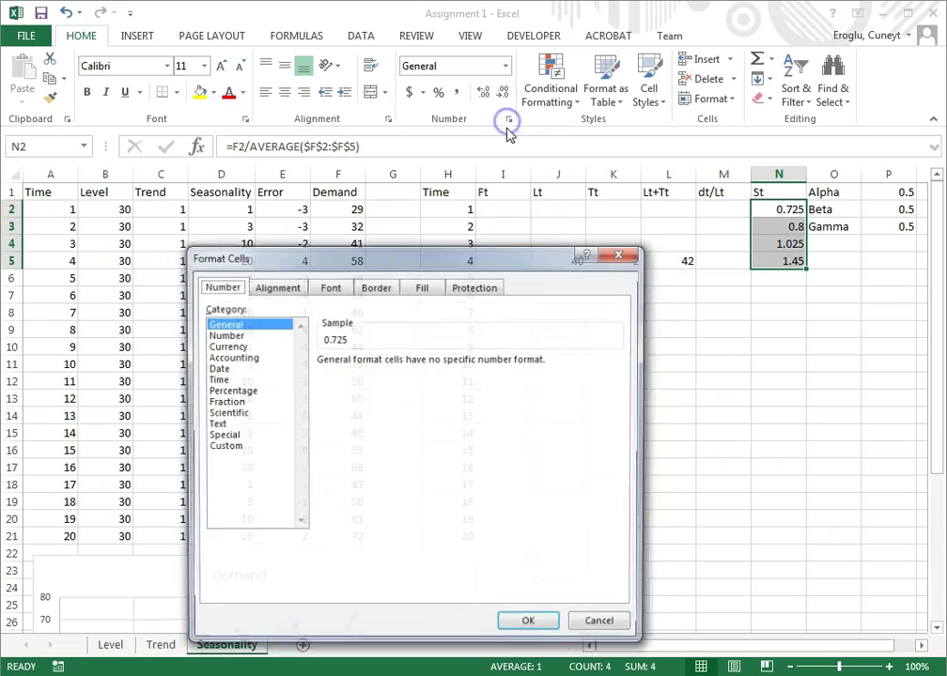
click(221, 334)
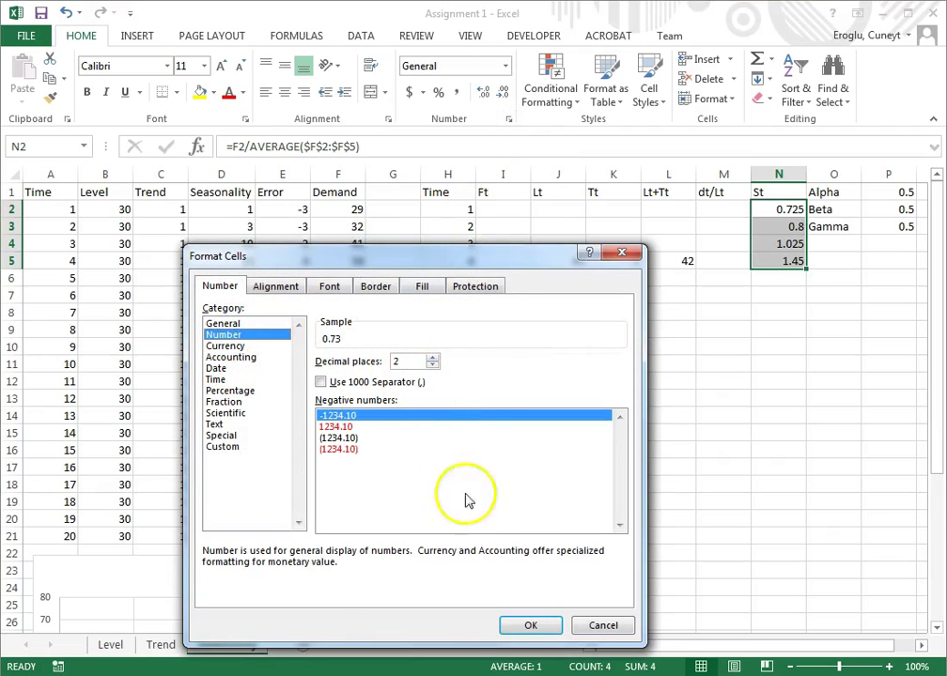
click(523, 626)
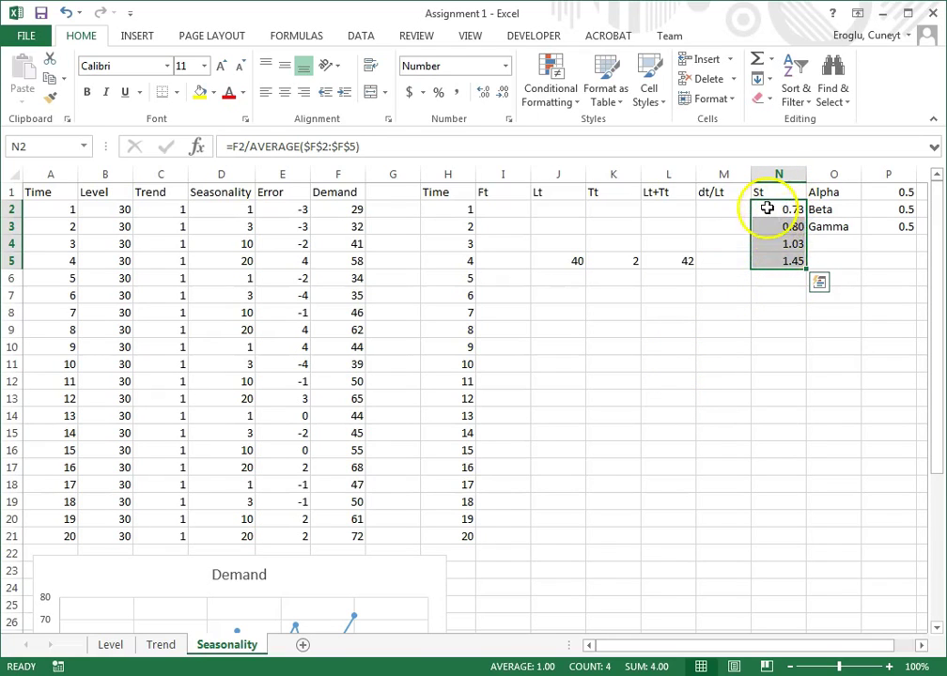
drag(766, 209, 768, 261)
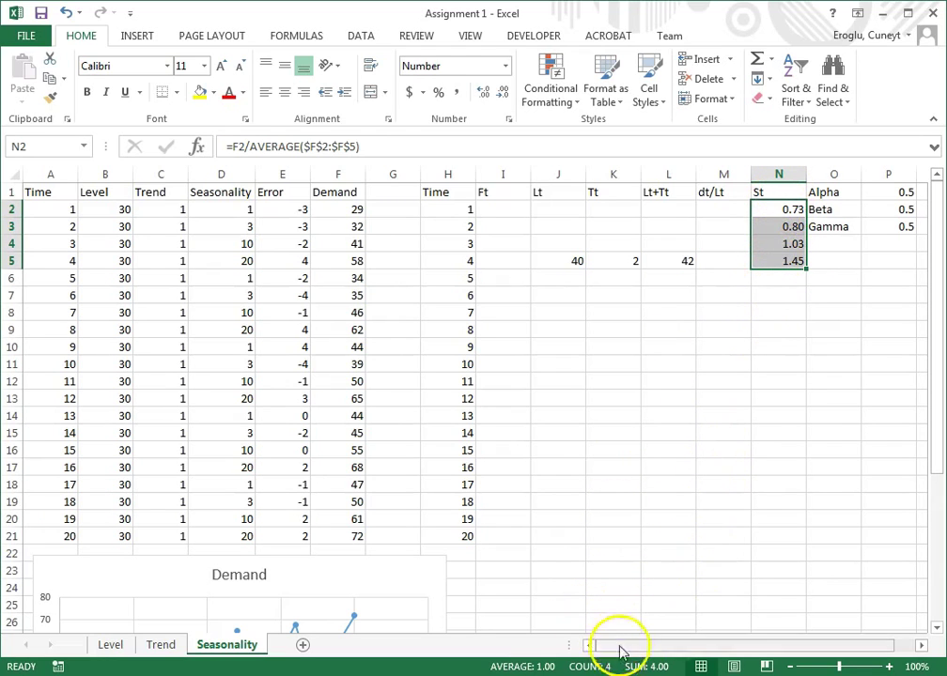
click(730, 496)
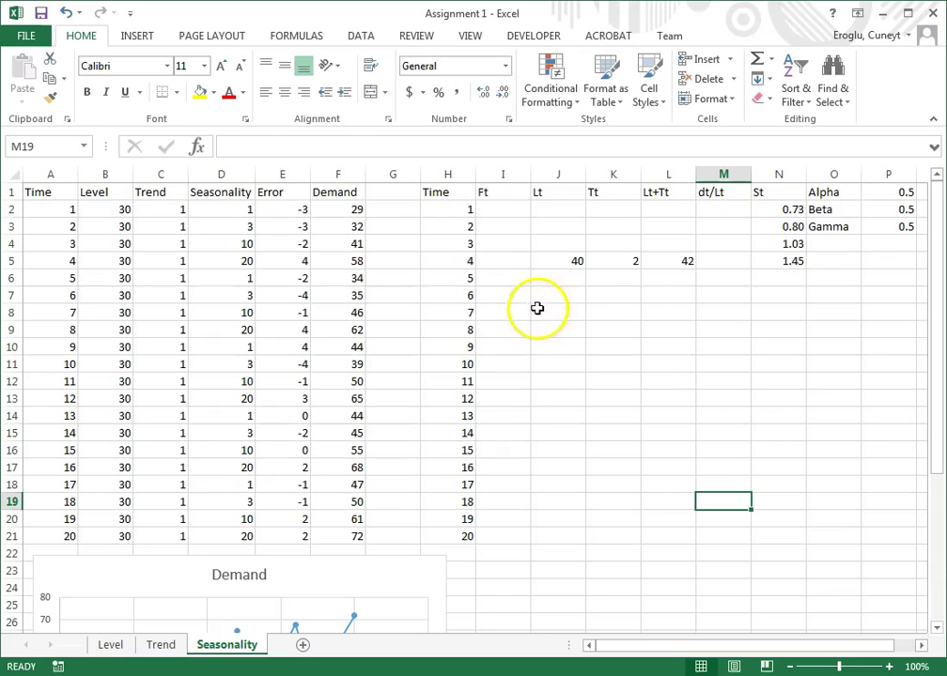
drag(438, 282, 431, 324)
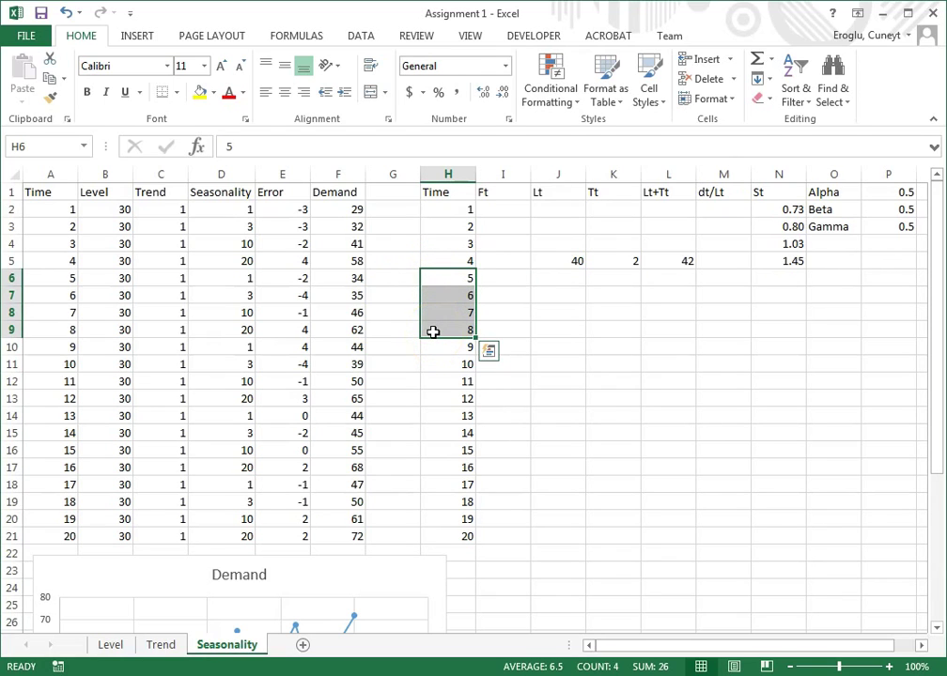
- Enter =L5*N2 in I6 to get the period-5 forecast Ft of 30.45
click(514, 275)
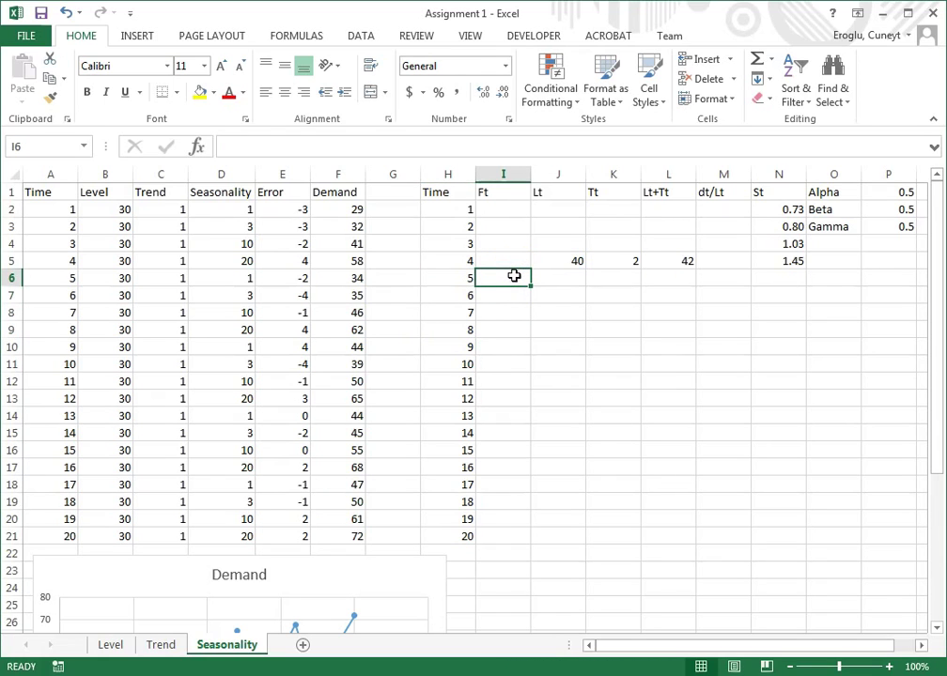
text(=)
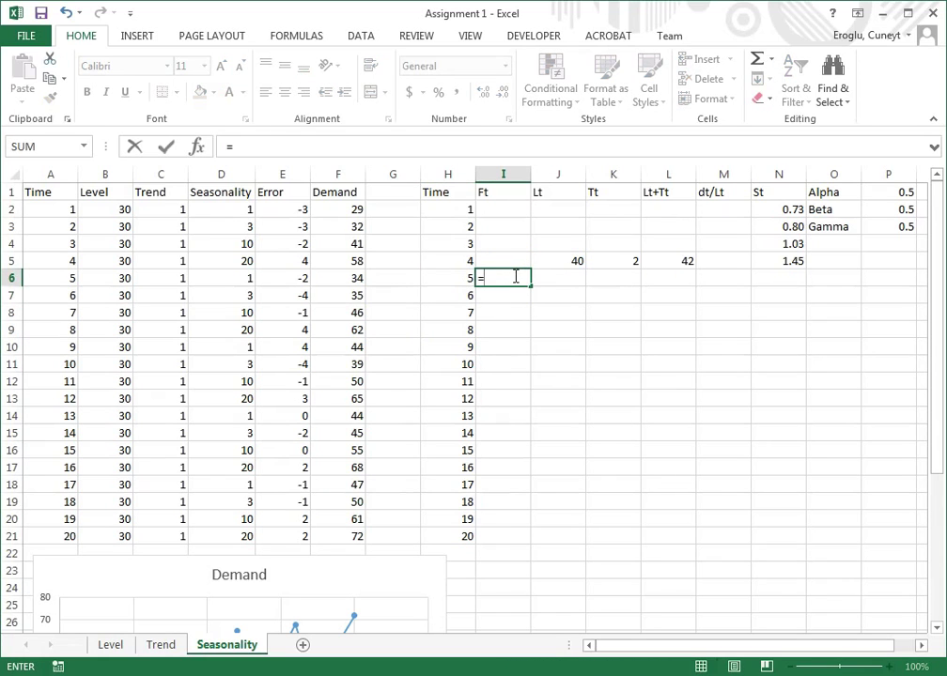
click(674, 263)
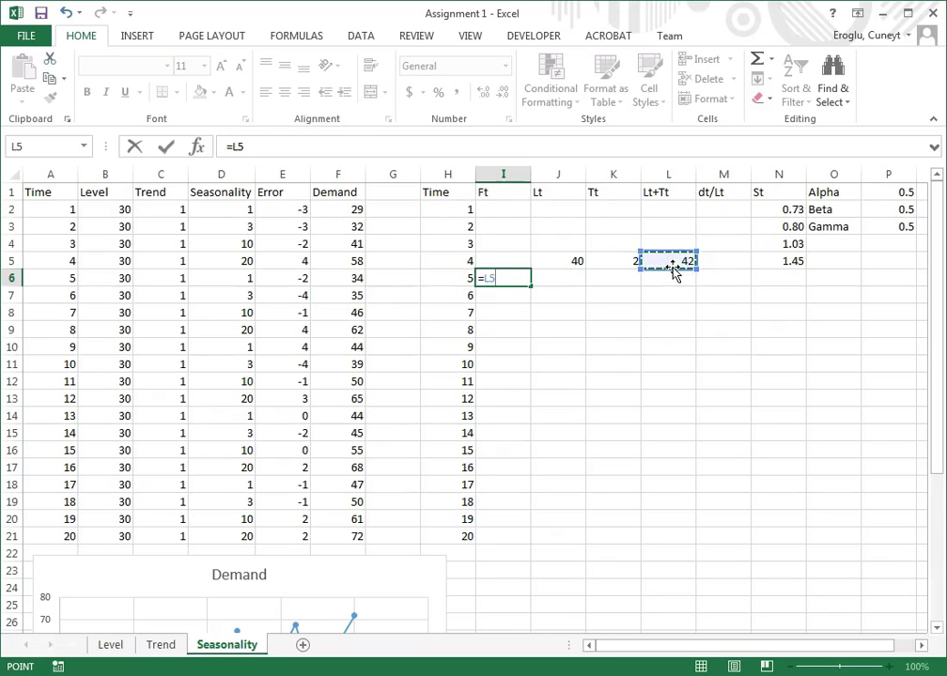
text(*)
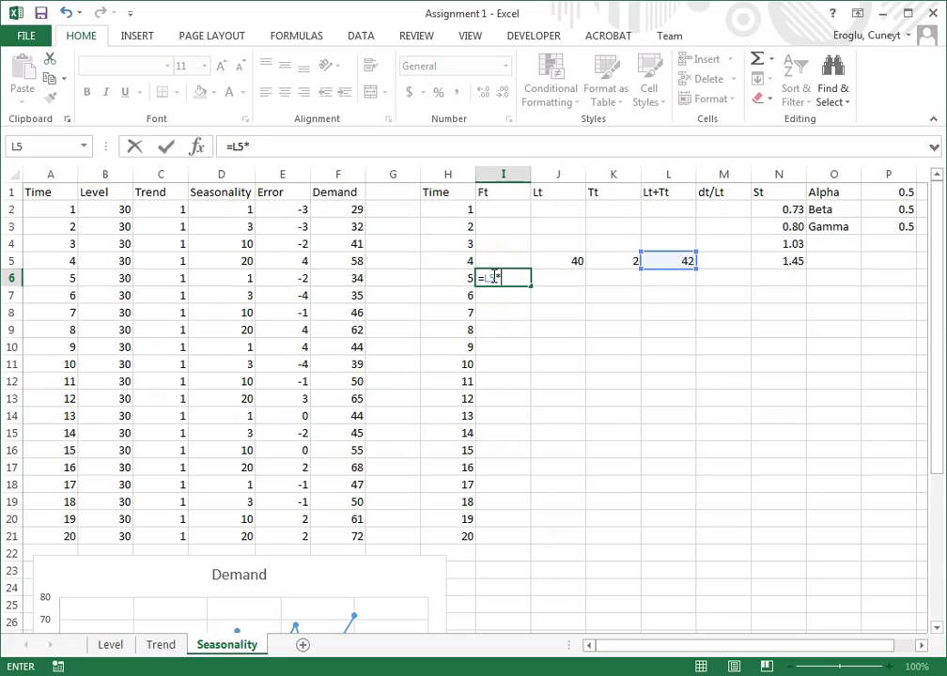
click(781, 210)
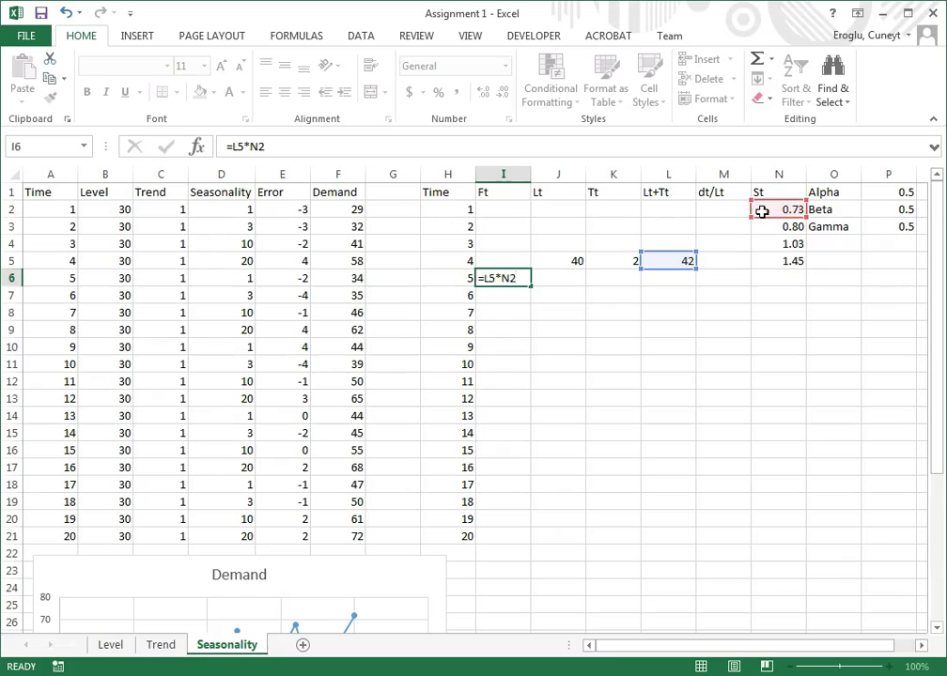
key(Return)
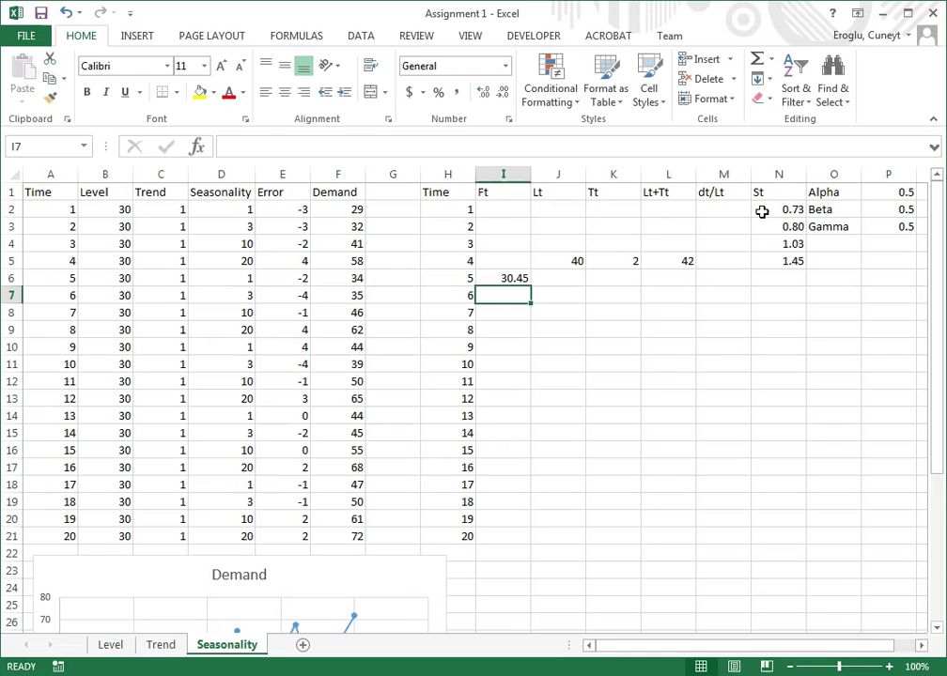
- Enter the level formula =P1*F6/N2+(1-P1)*L5 in J6, giving 44.44828
click(577, 277)
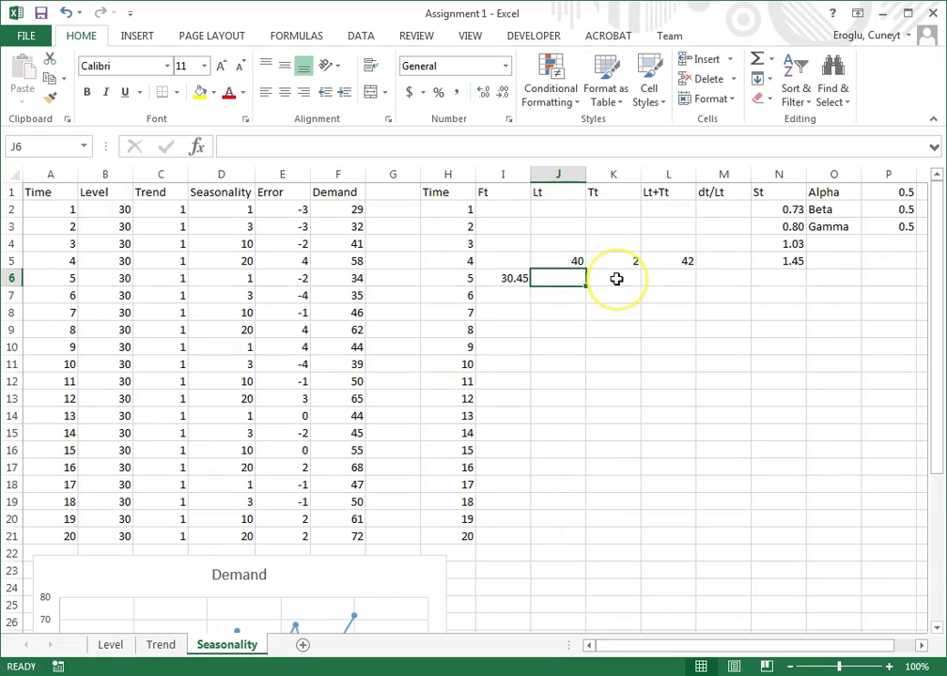
click(615, 278)
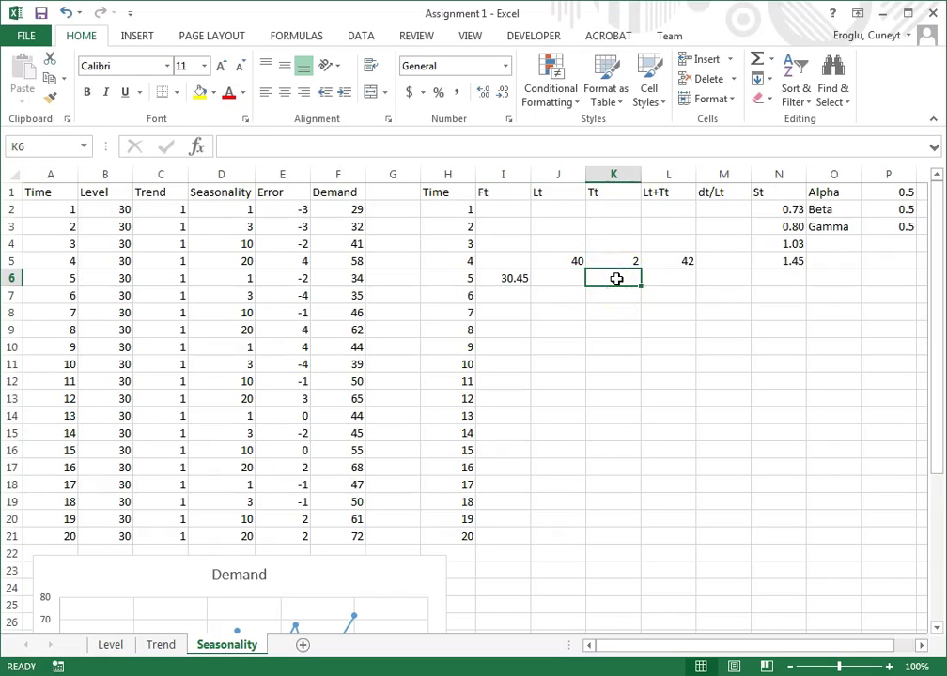
click(674, 277)
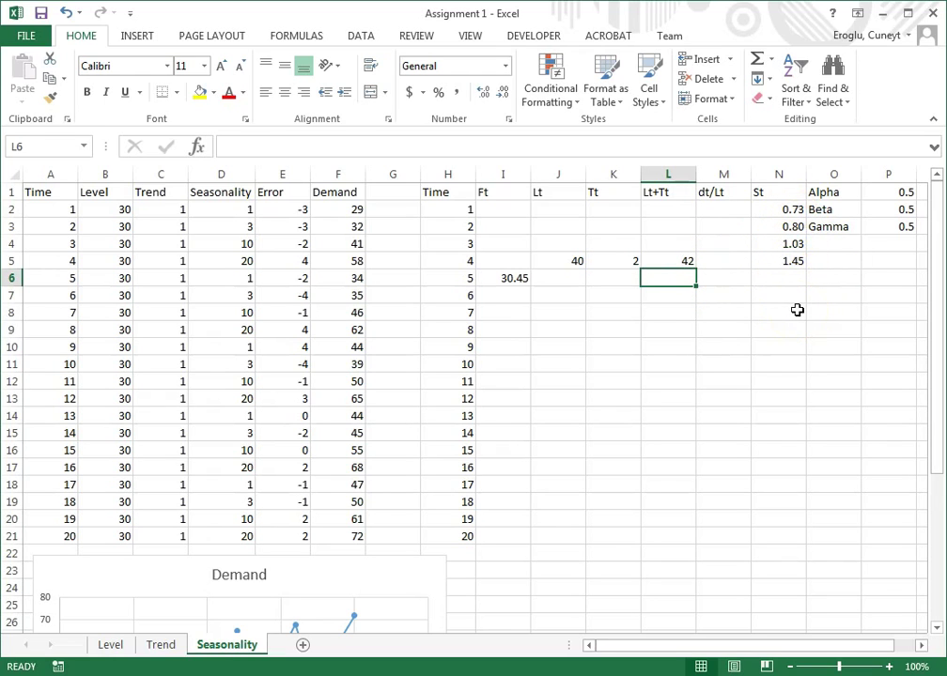
click(566, 275)
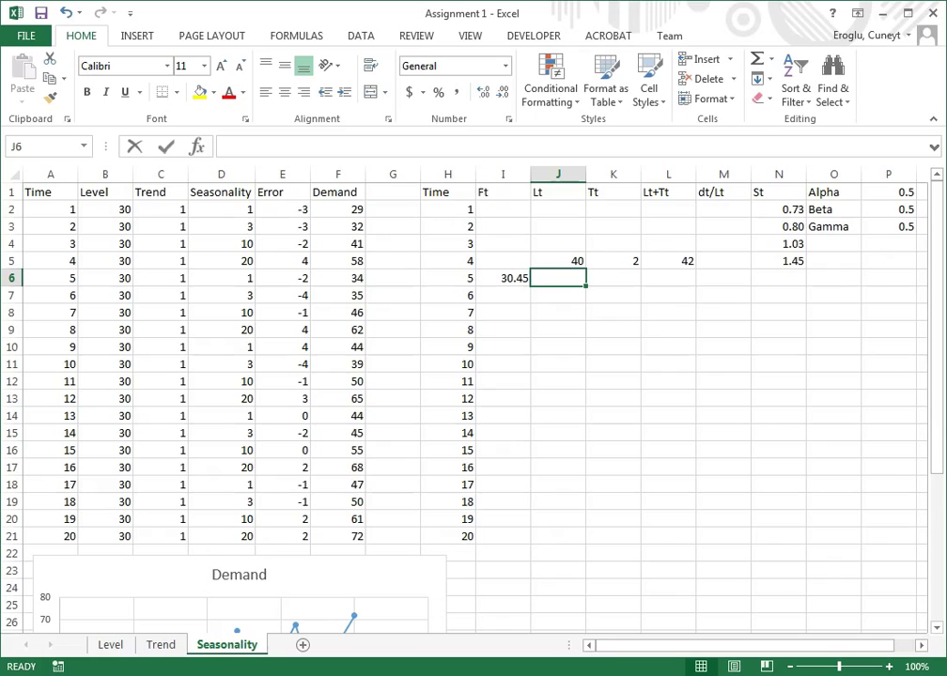
text(=)
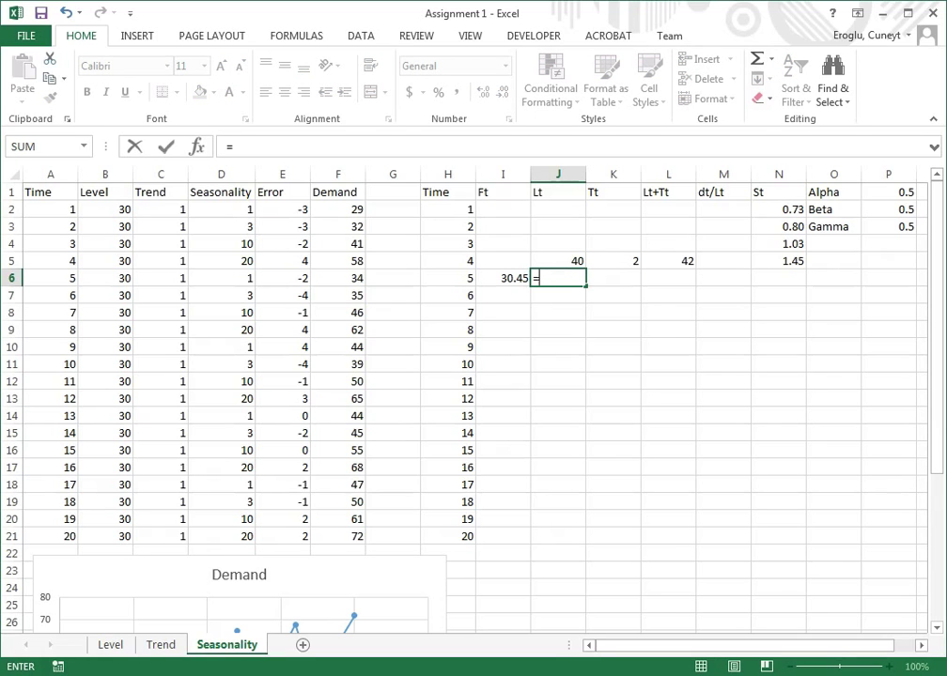
click(888, 194)
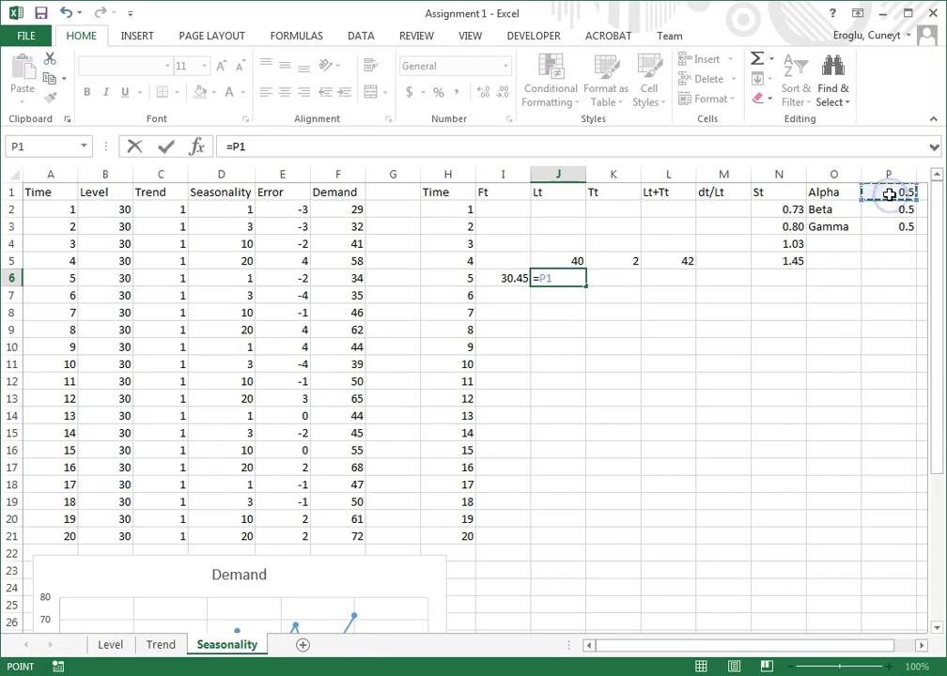
text(*)
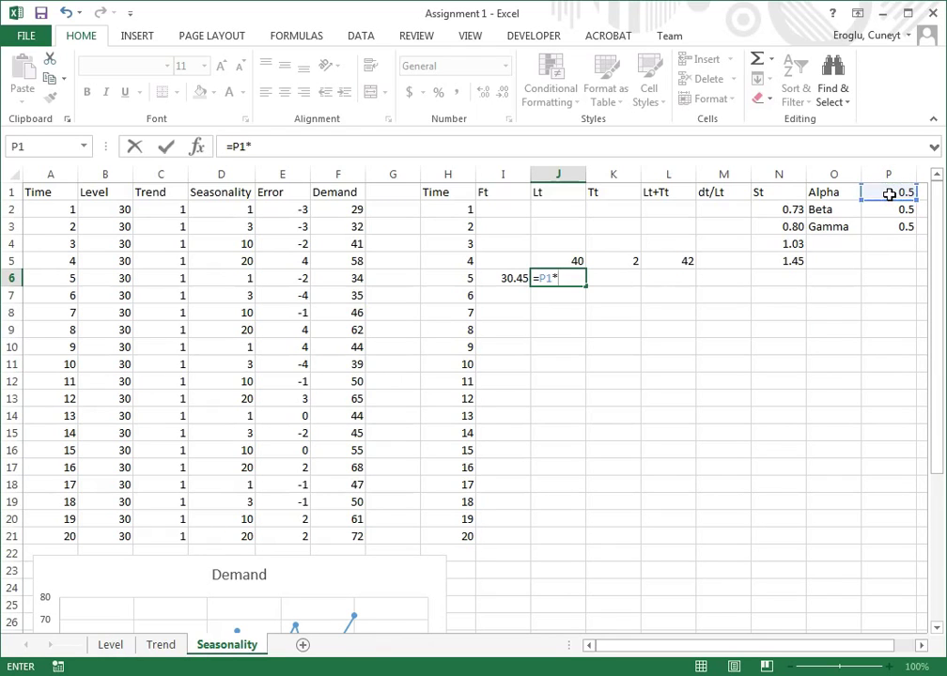
click(351, 277)
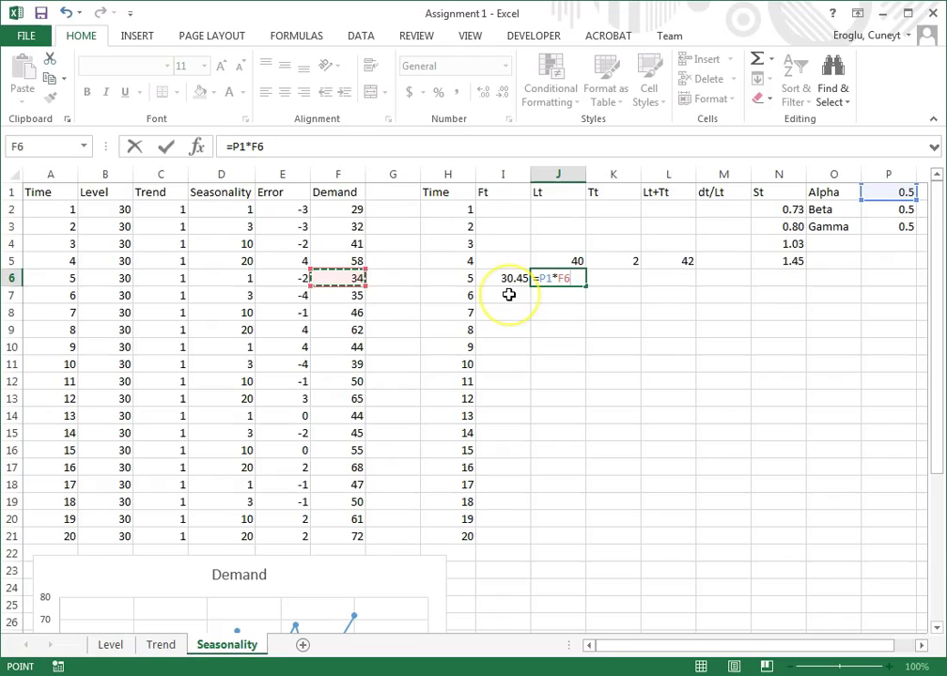
text(/)
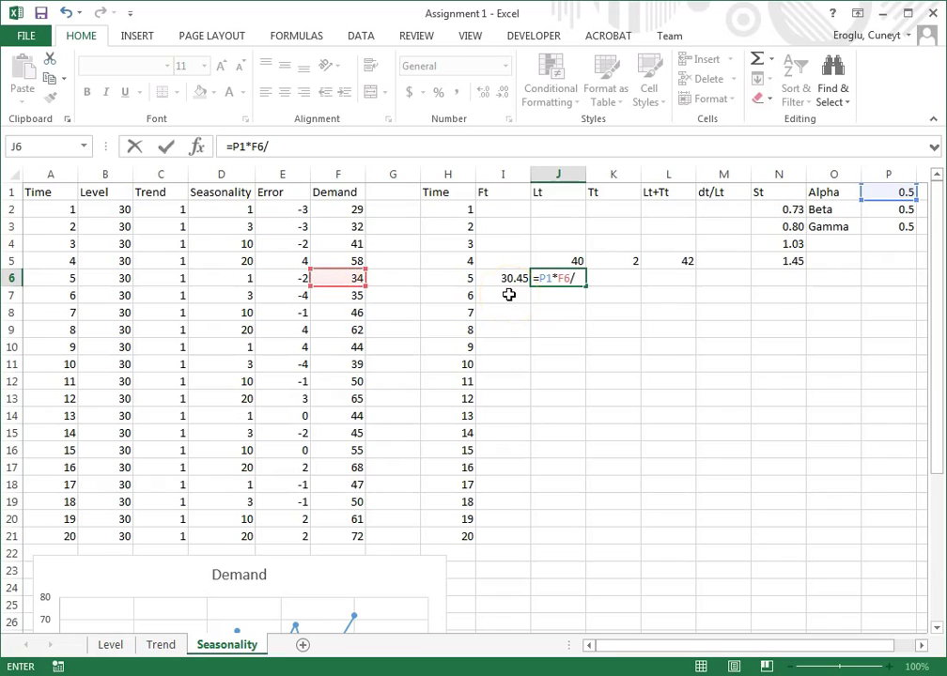
click(778, 210)
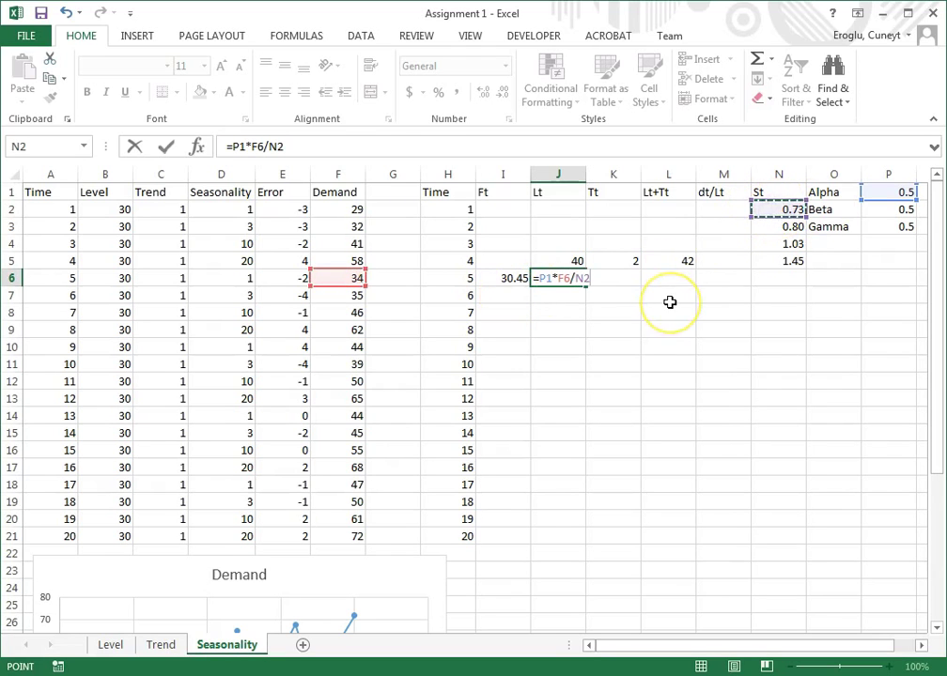
text(+(1-)
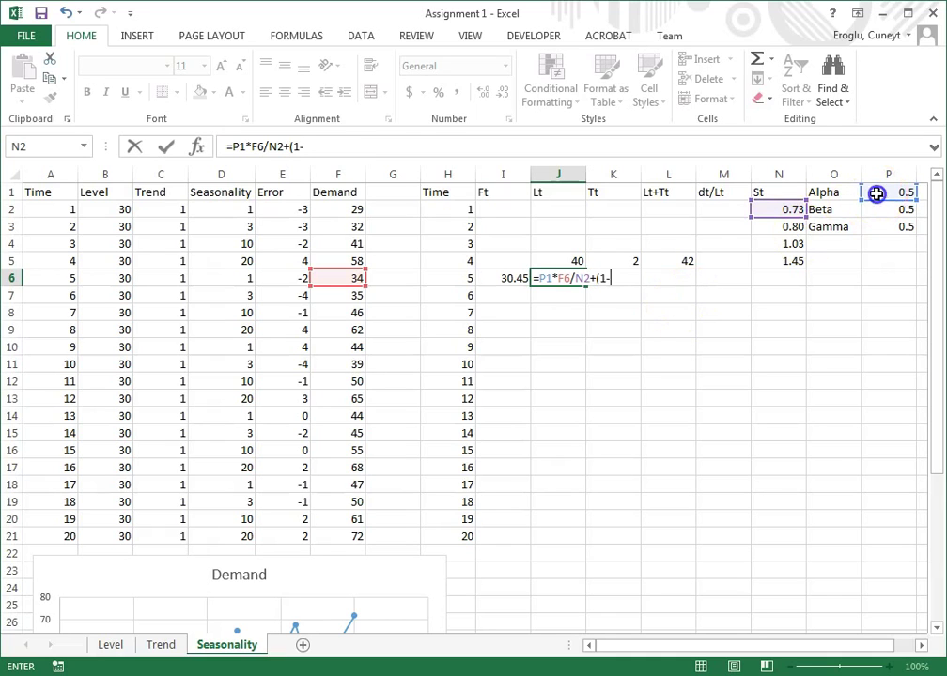
click(875, 192)
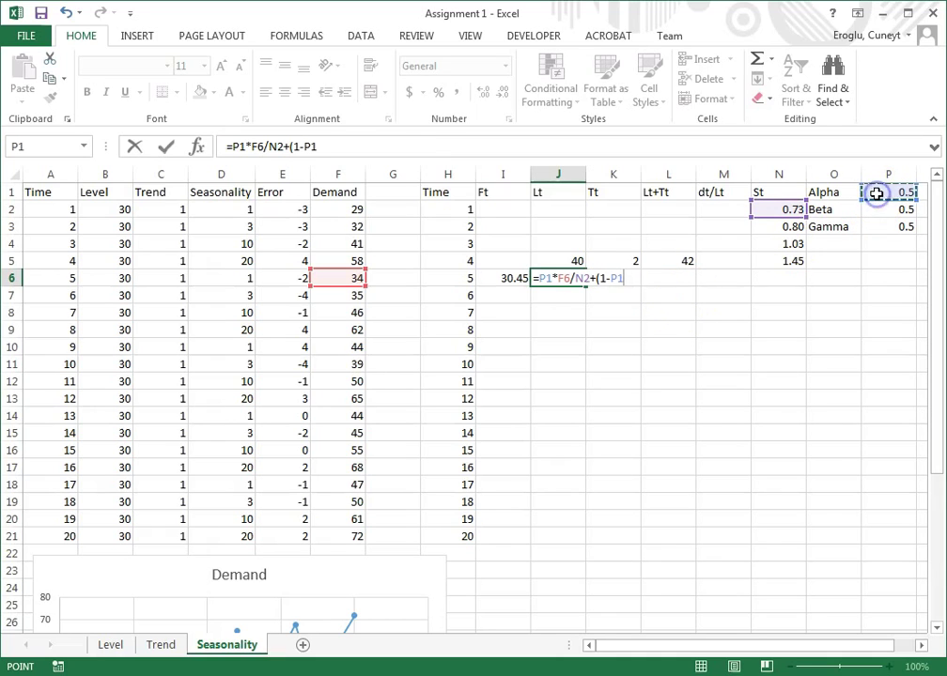
text()*)
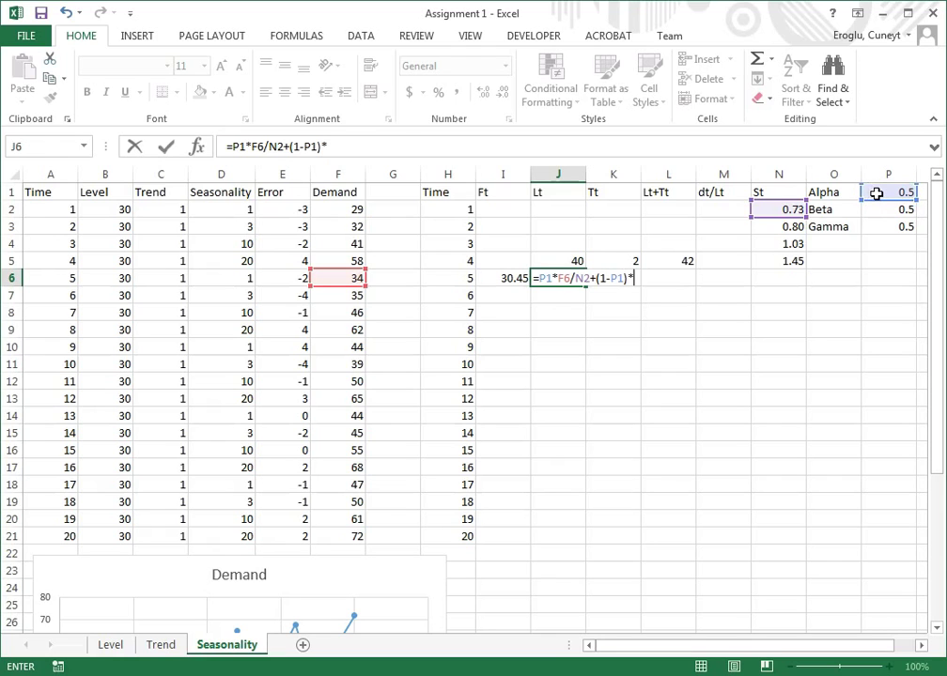
click(664, 261)
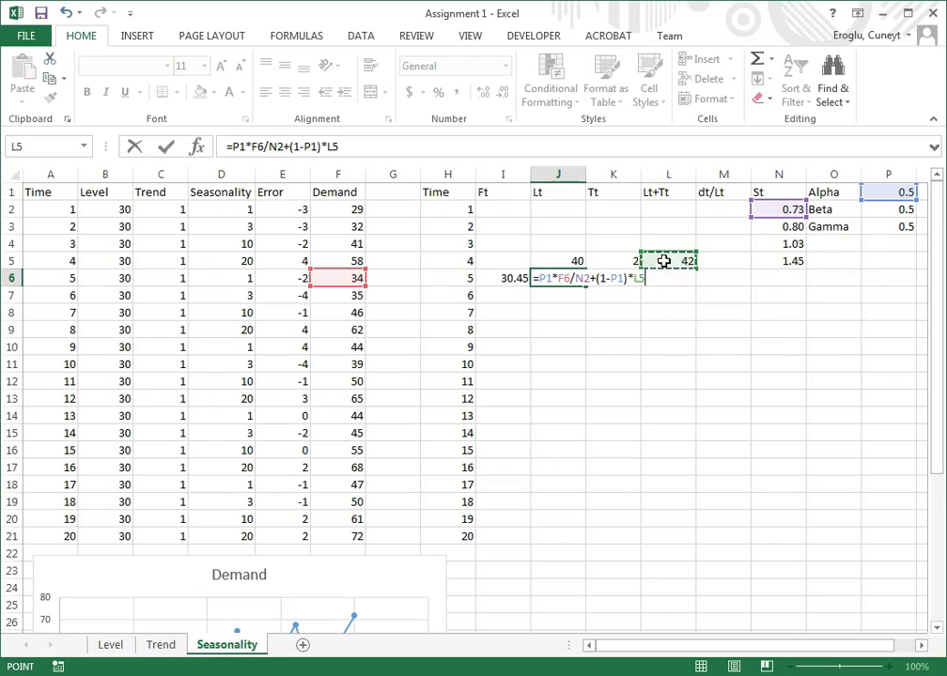
key(Return)
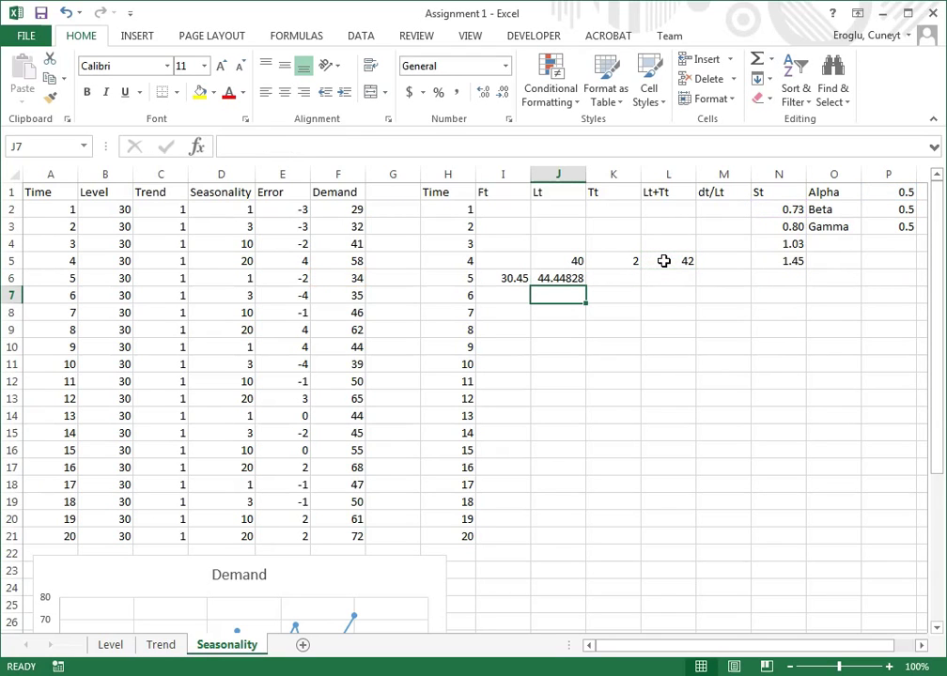
click(564, 278)
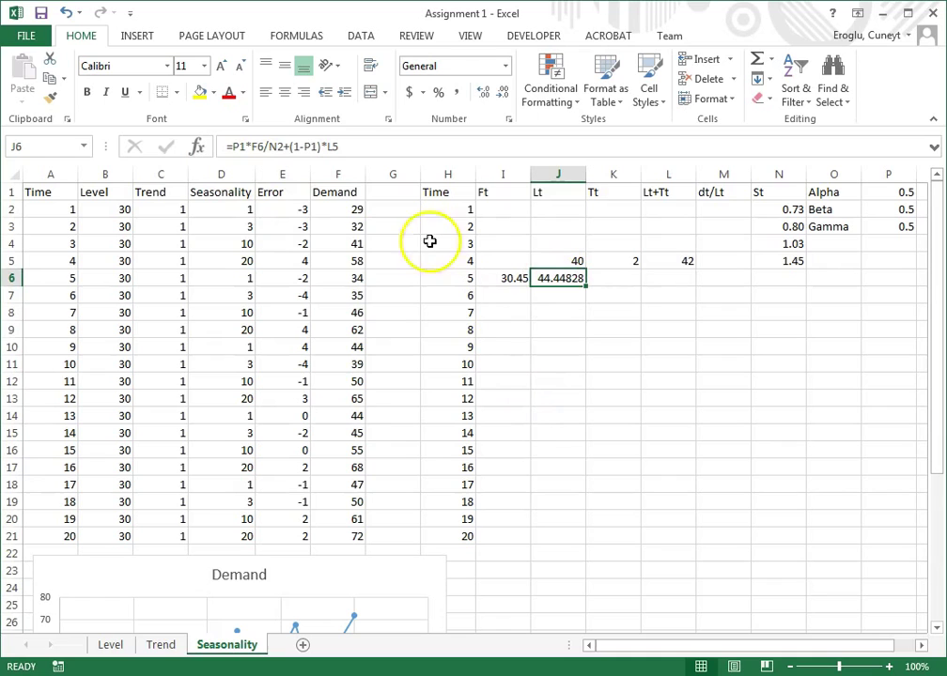
- Change J6's formula to =$P$1*F6/N2+(1-$P$1)*L5 so Alpha is absolute
click(232, 146)
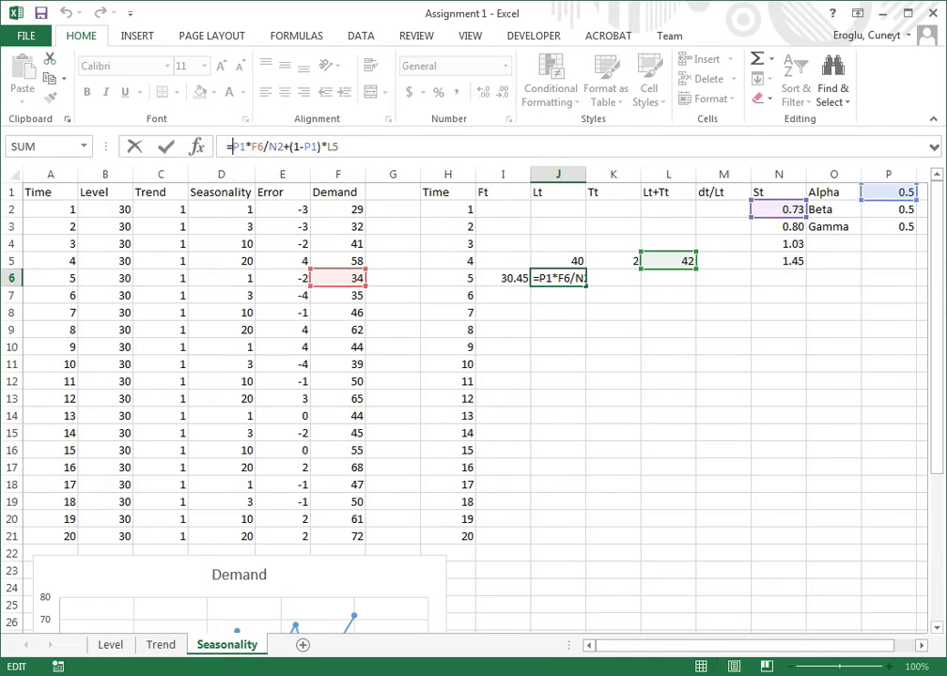
text($P)
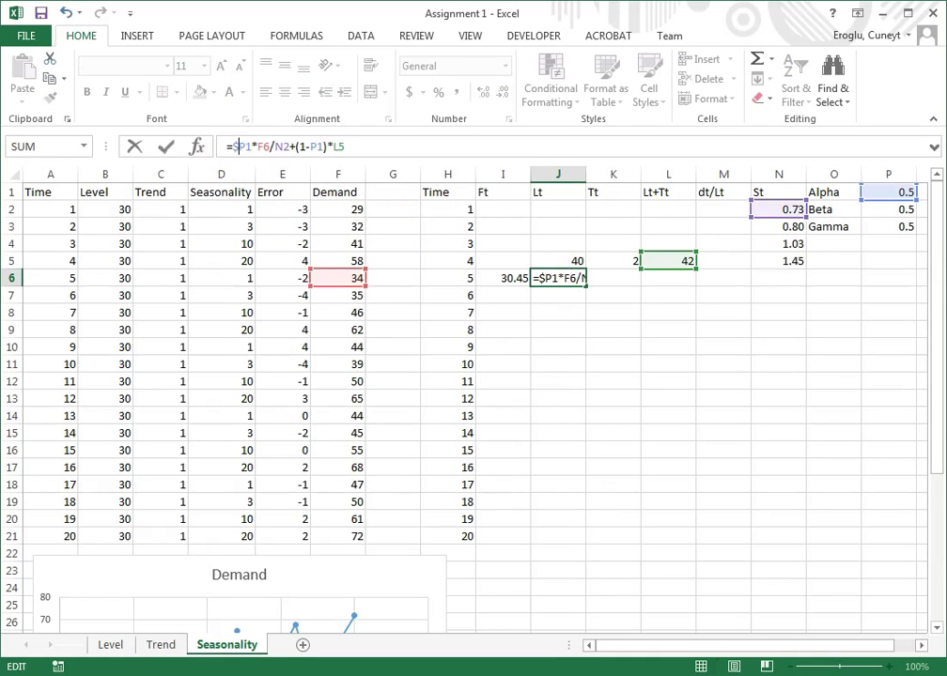
text($)
click(316, 146)
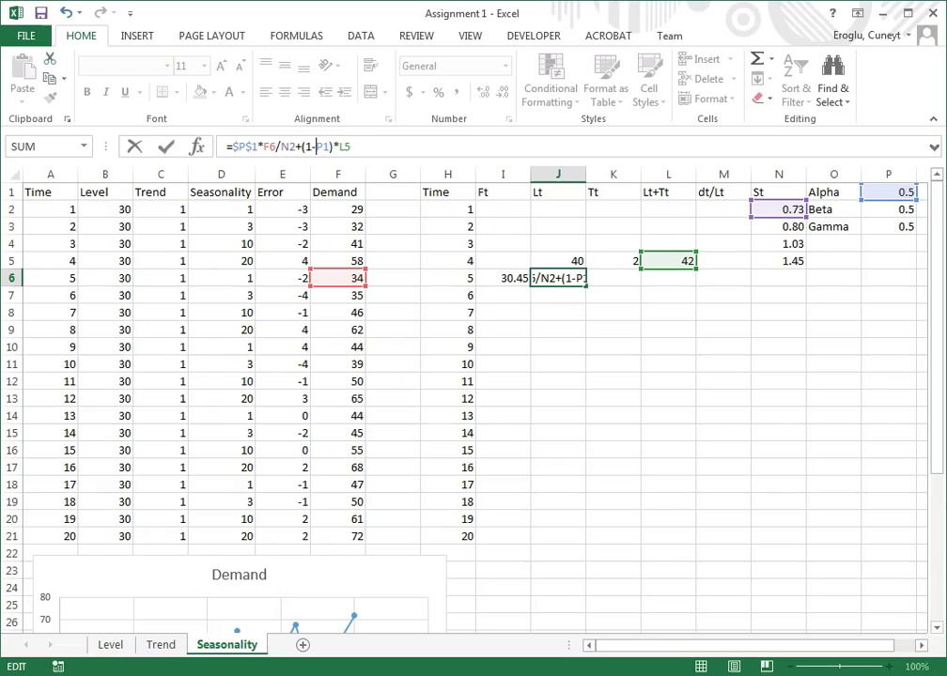
text($)
key(Right)
text($)
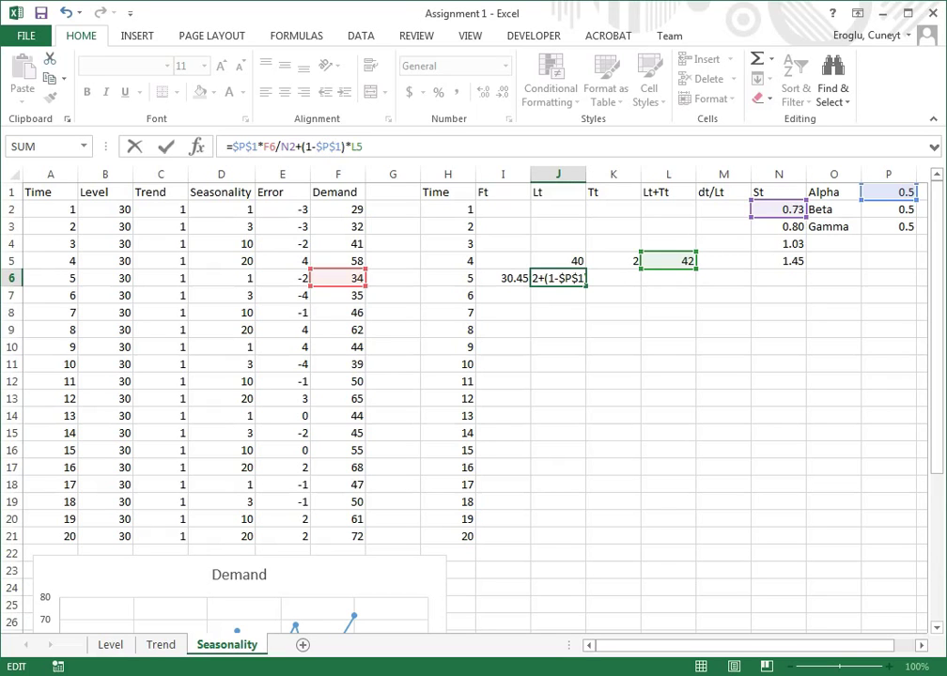
key(Return)
key(Up)
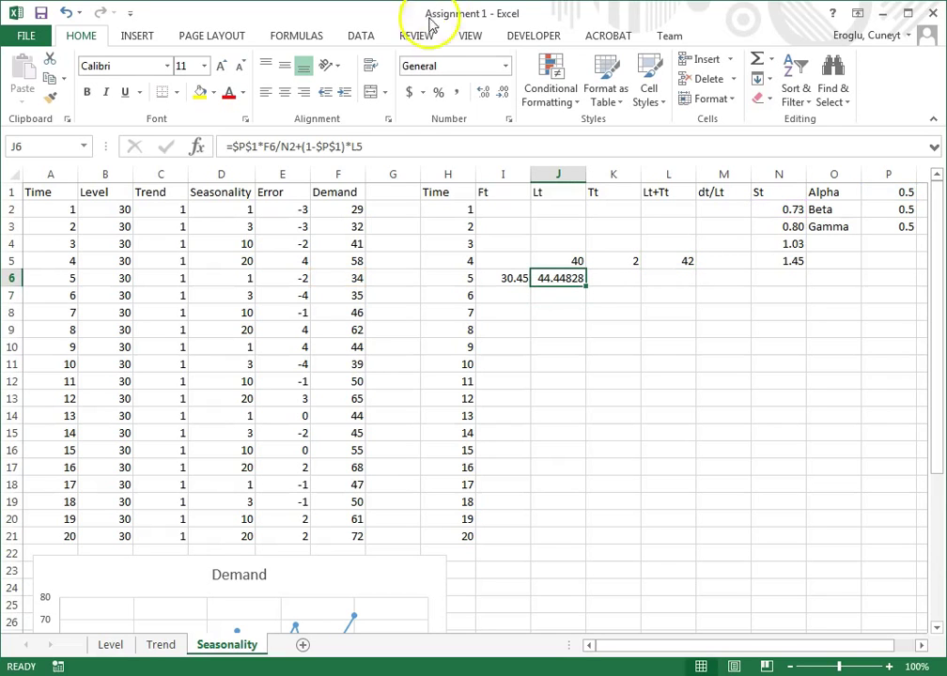
- Format J6 as Number with 0 decimal places so it shows 44
click(508, 119)
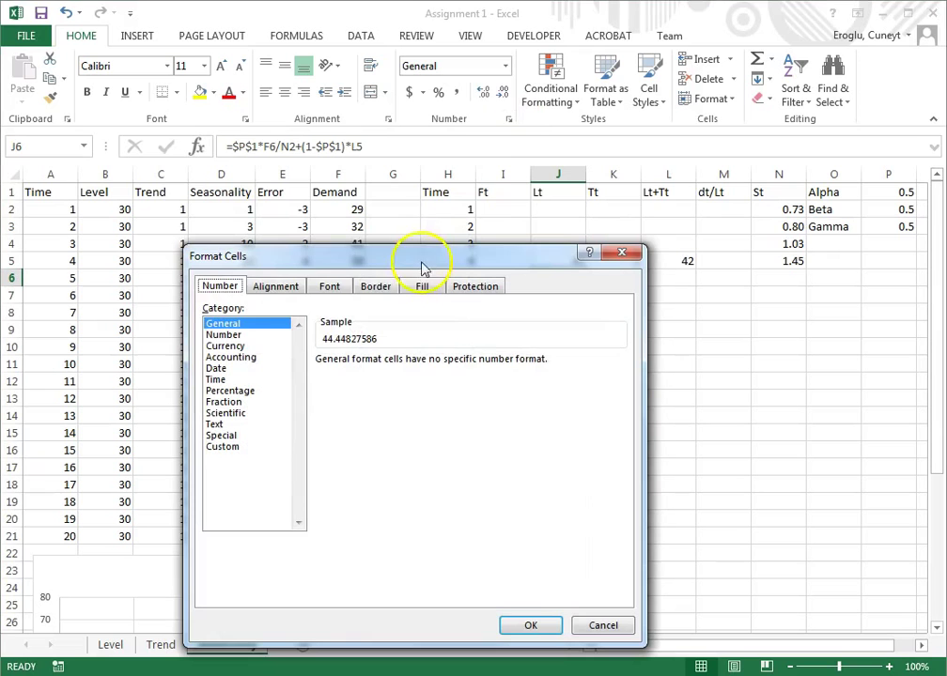
click(252, 335)
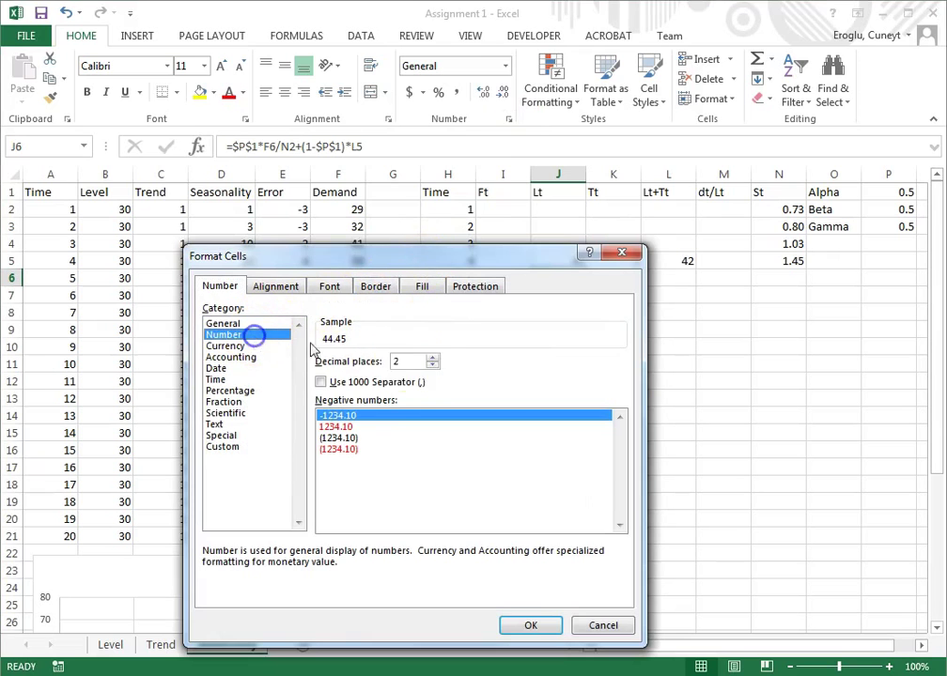
click(432, 365)
click(432, 365)
click(531, 626)
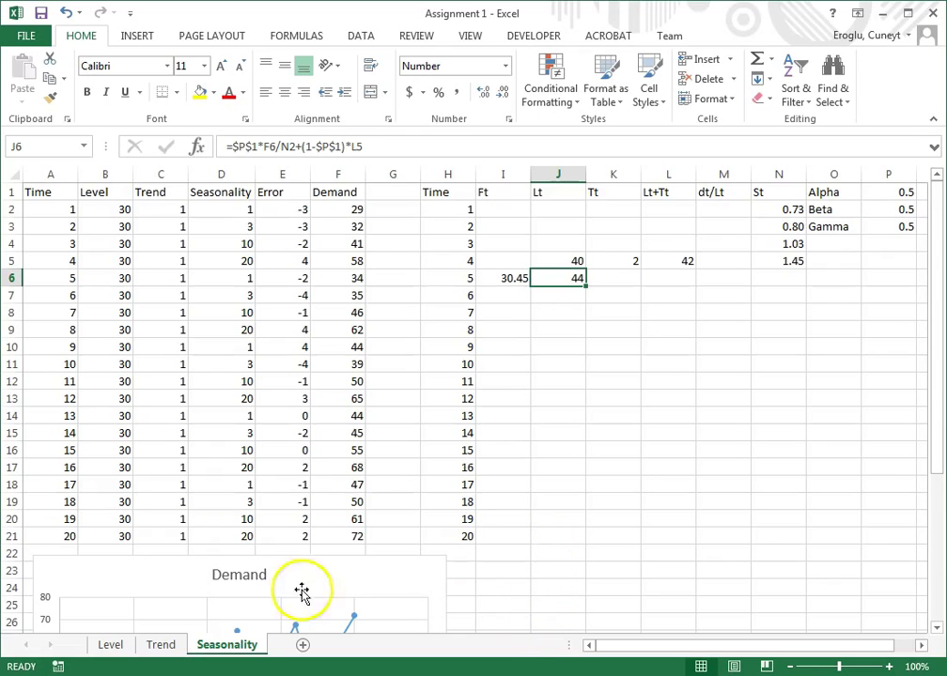
key(ctrl+v)
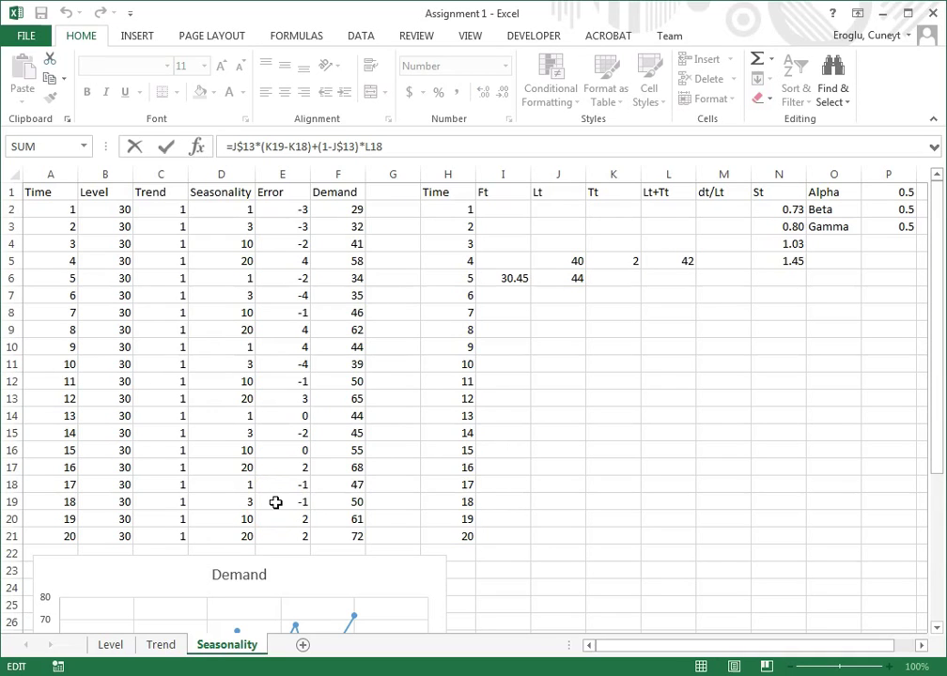
- Enter the trend formula =P2*(J6-J5)+(1-P2)*L5 in K6, giving 23.22414
click(603, 279)
click(608, 278)
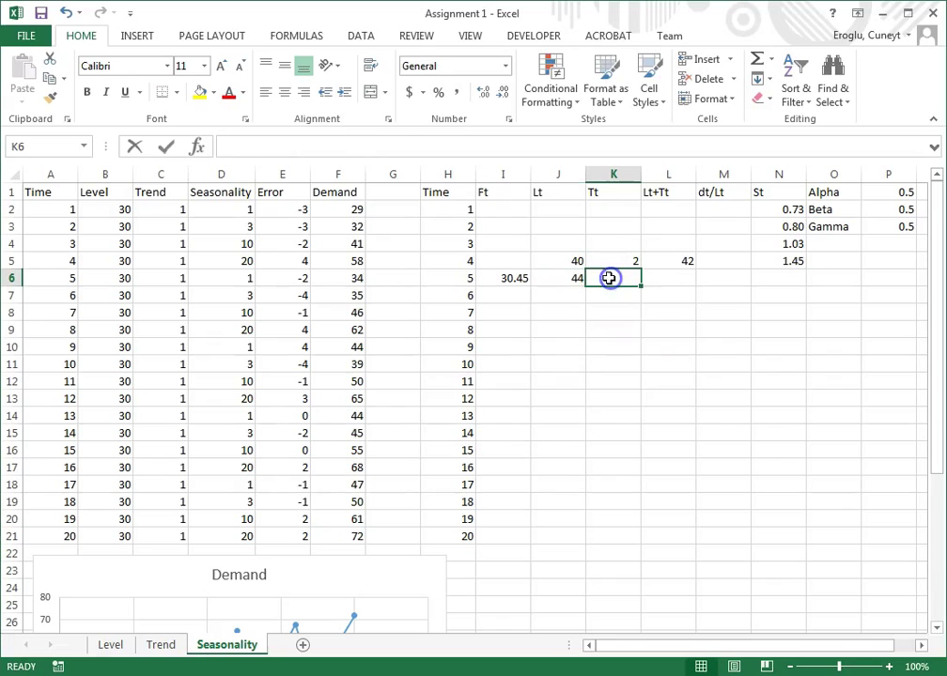
text(=)
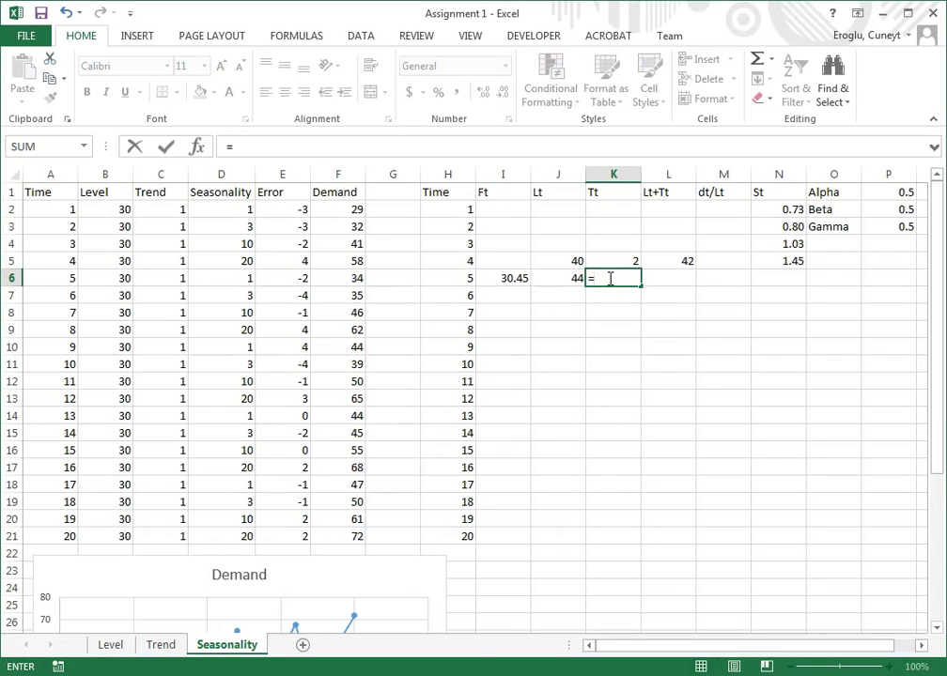
click(886, 210)
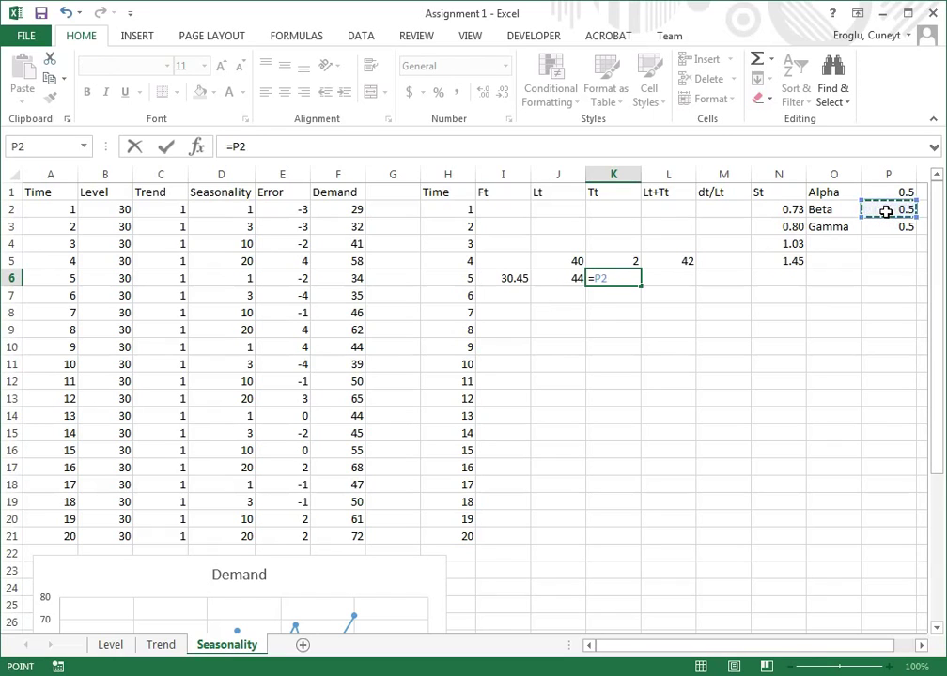
text(*)
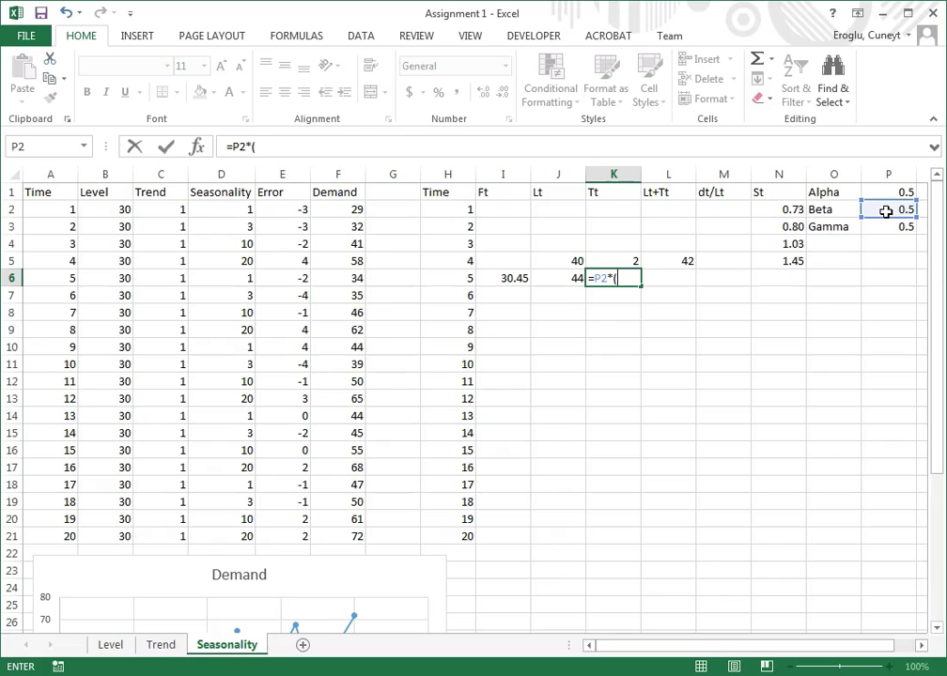
text(()
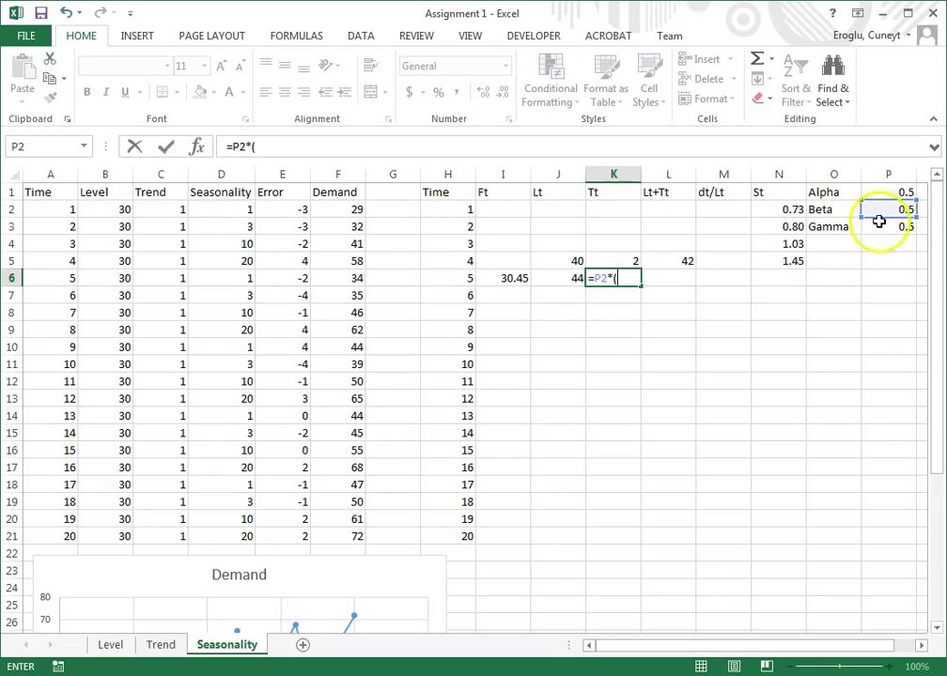
click(559, 278)
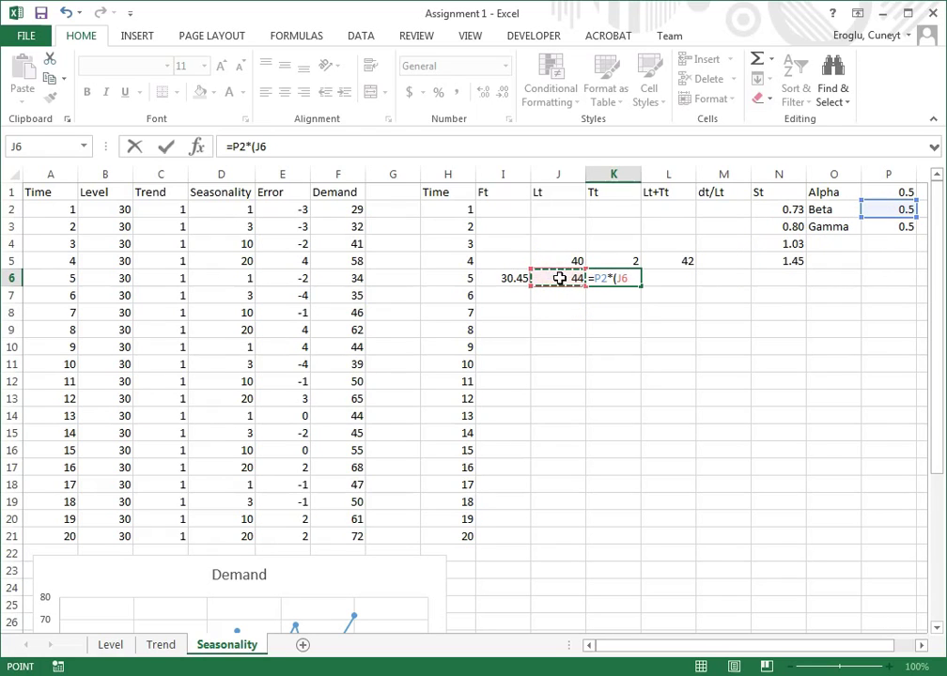
text(-)
click(571, 260)
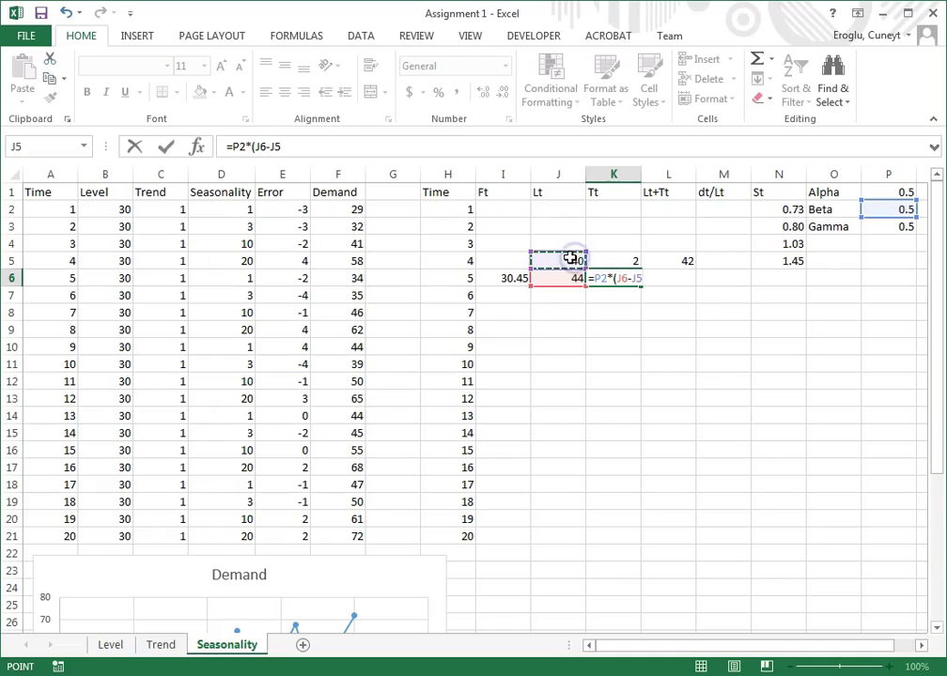
text()+(1-)
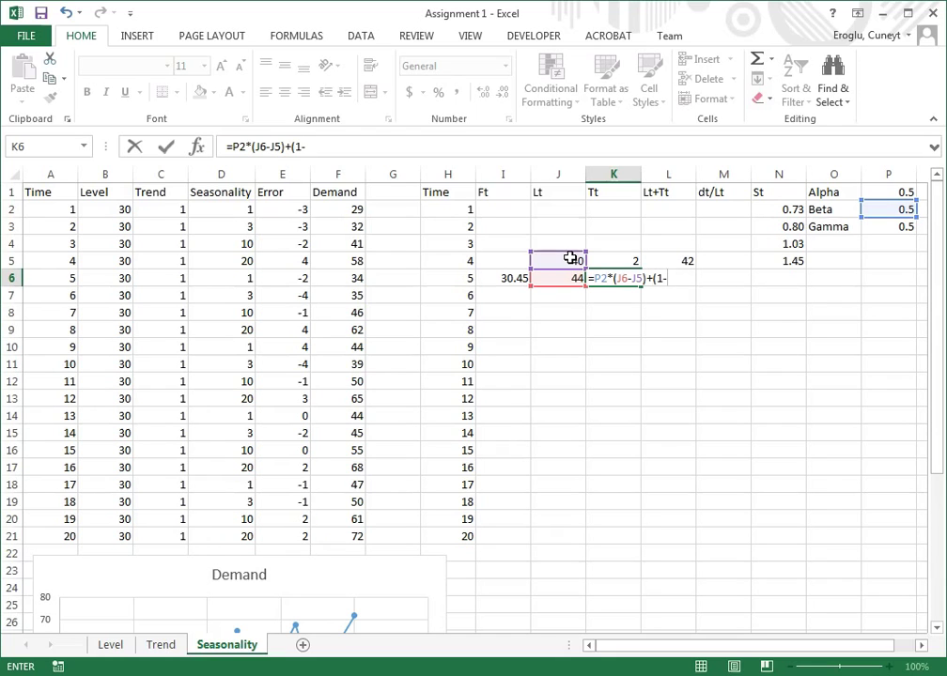
click(899, 210)
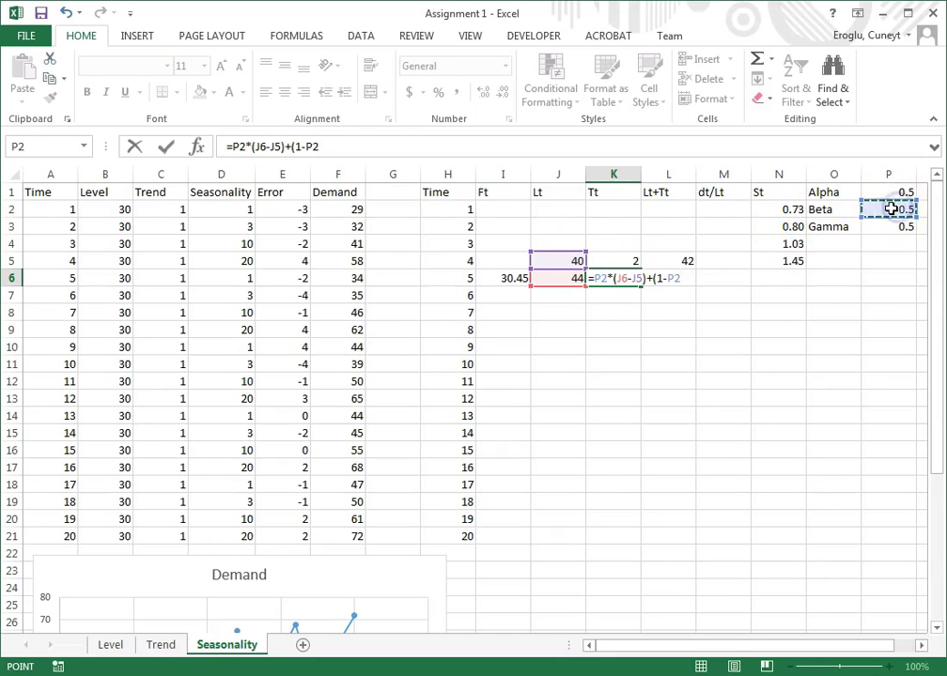
text()*)
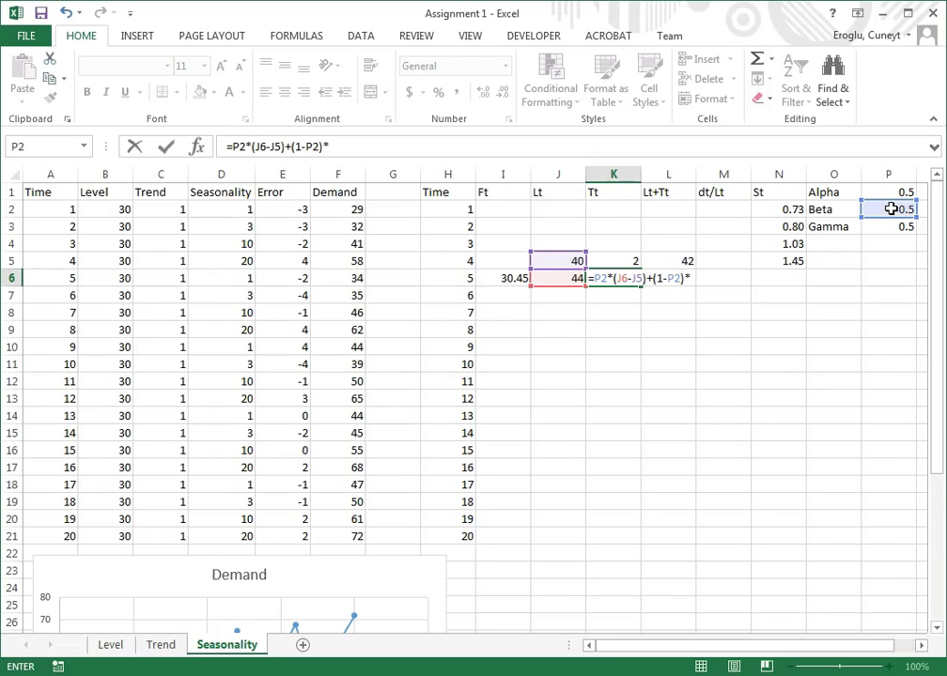
click(659, 259)
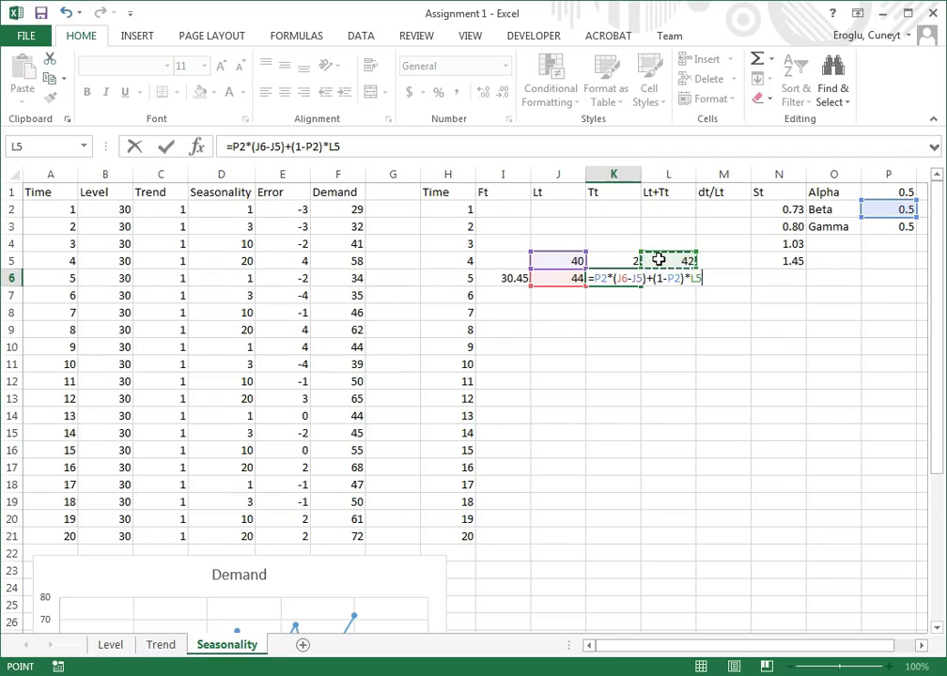
key(Return)
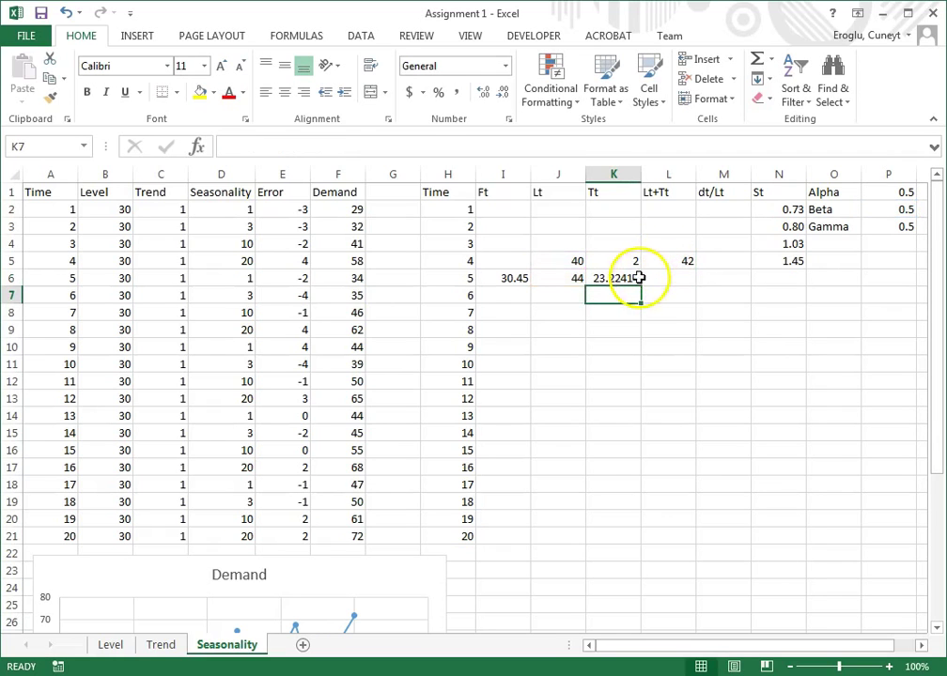
- Format K6 as Number with zero decimal places
click(627, 277)
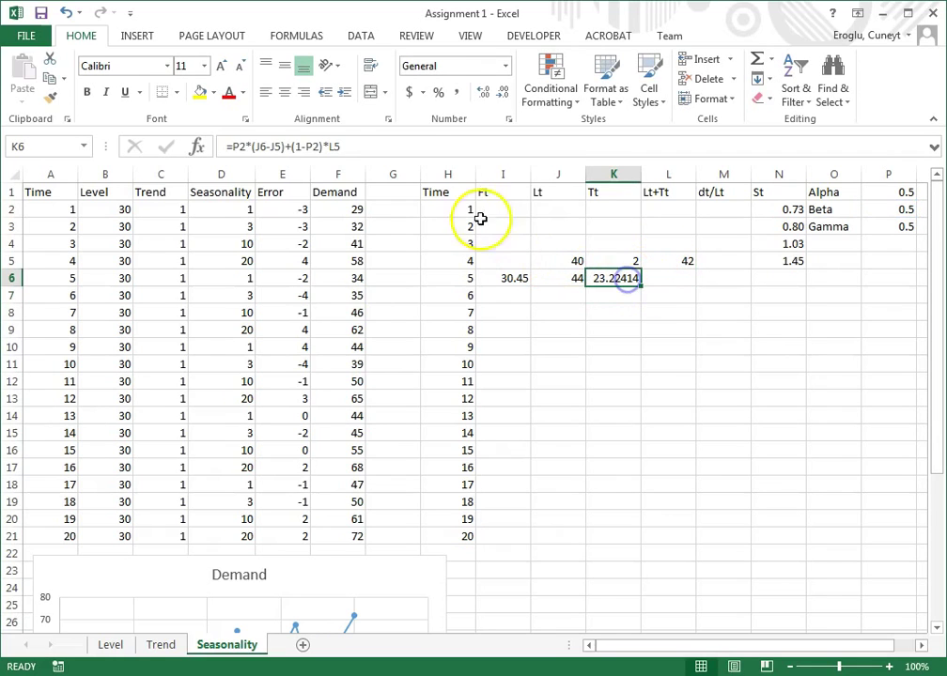
click(508, 119)
click(226, 334)
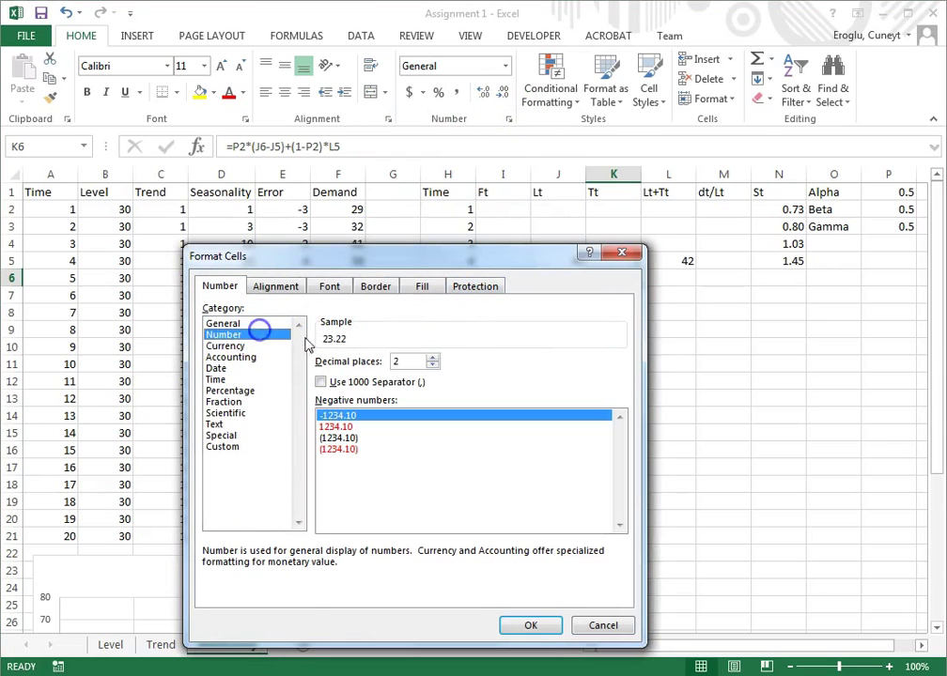
click(432, 365)
click(432, 364)
click(531, 625)
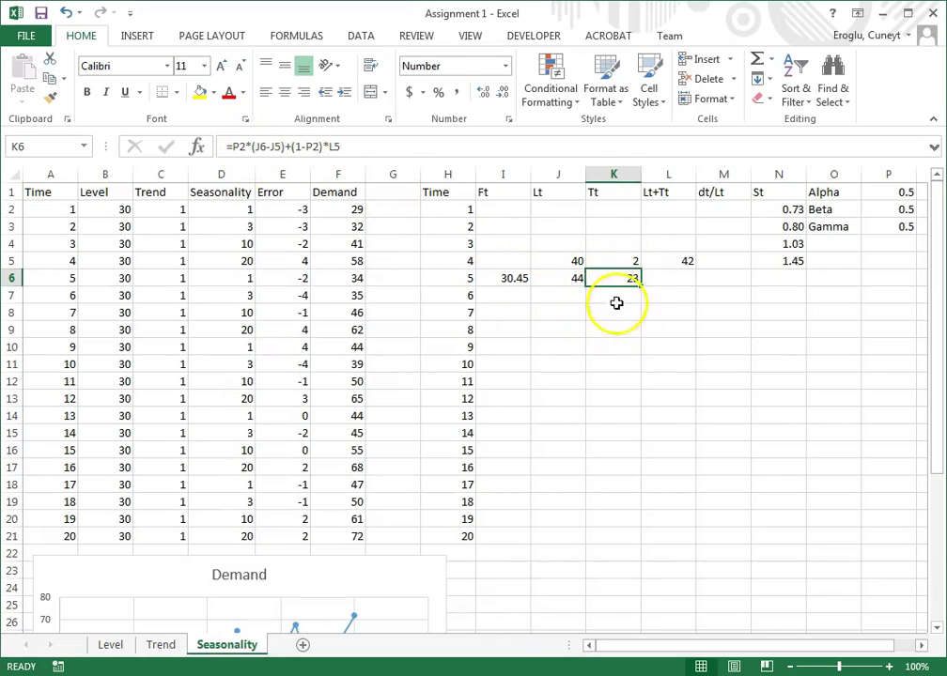
- Anchor both Beta references in K6 as $P$2: =$P$2*(J6-J5)+(1-$P$2)*L5
click(233, 147)
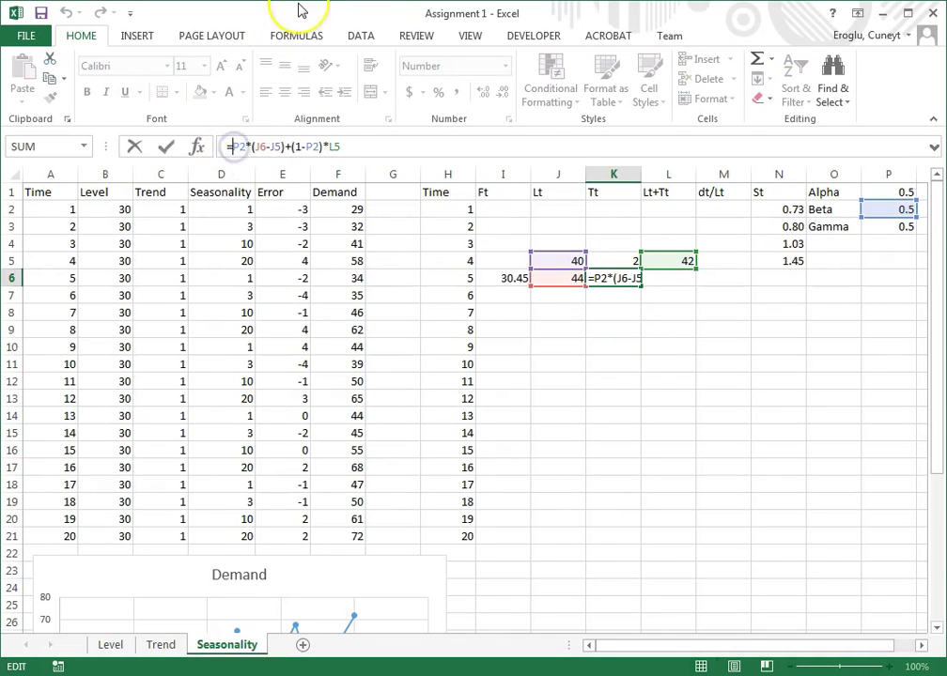
text($P$)
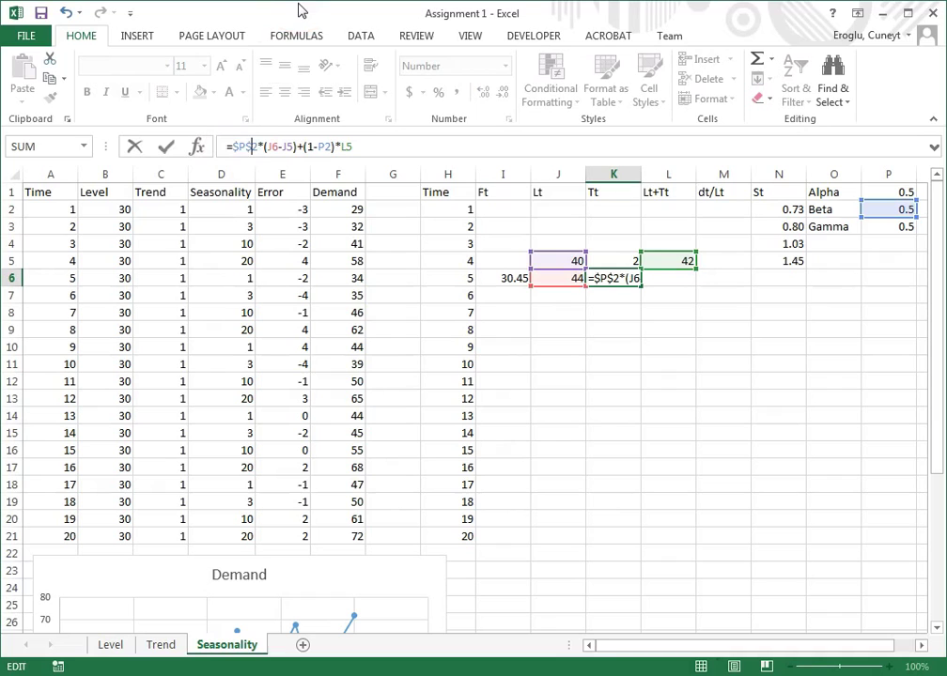
key(Right)
key(Right)
key(Right)
key(Right)
key(Right)
key(Right)
key(Right)
key(Right)
key(Right)
key(Right)
key(Right)
key(Right)
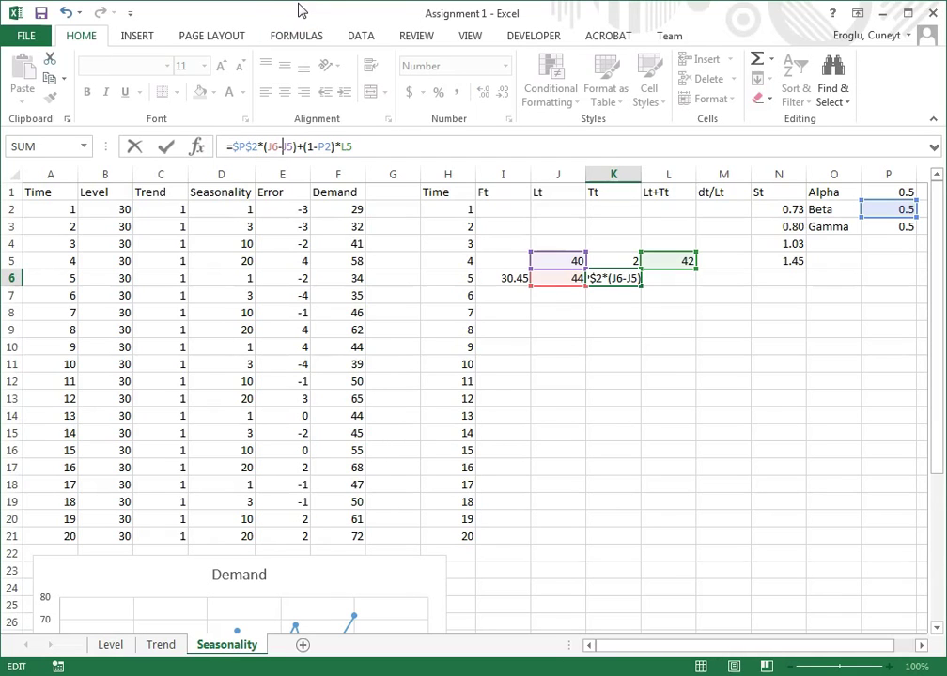
text($)
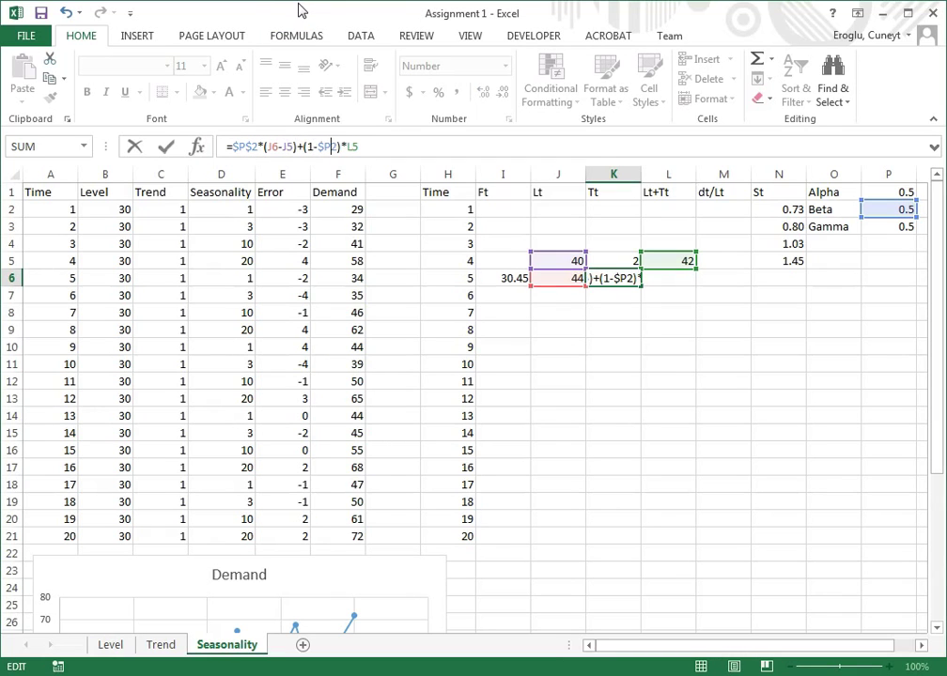
key(Right)
text($)
key(Return)
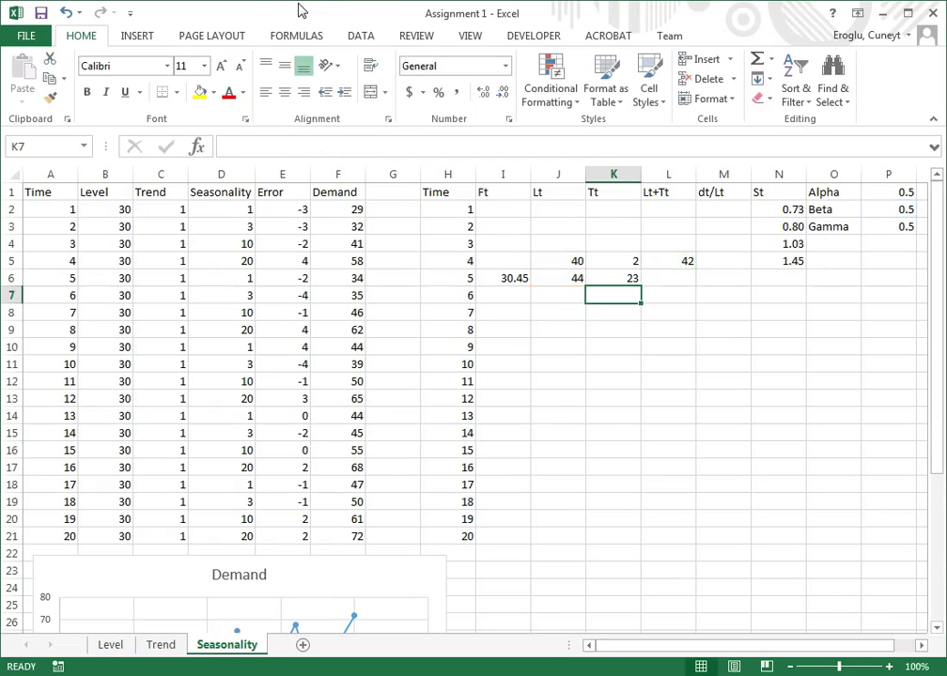
click(615, 277)
double_click(621, 277)
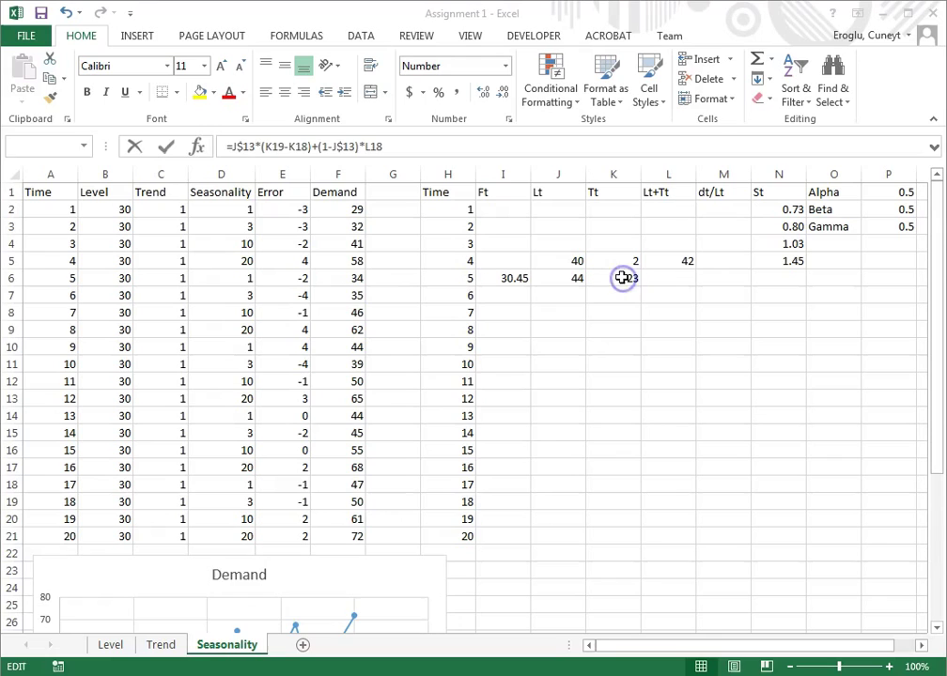
key(Escape)
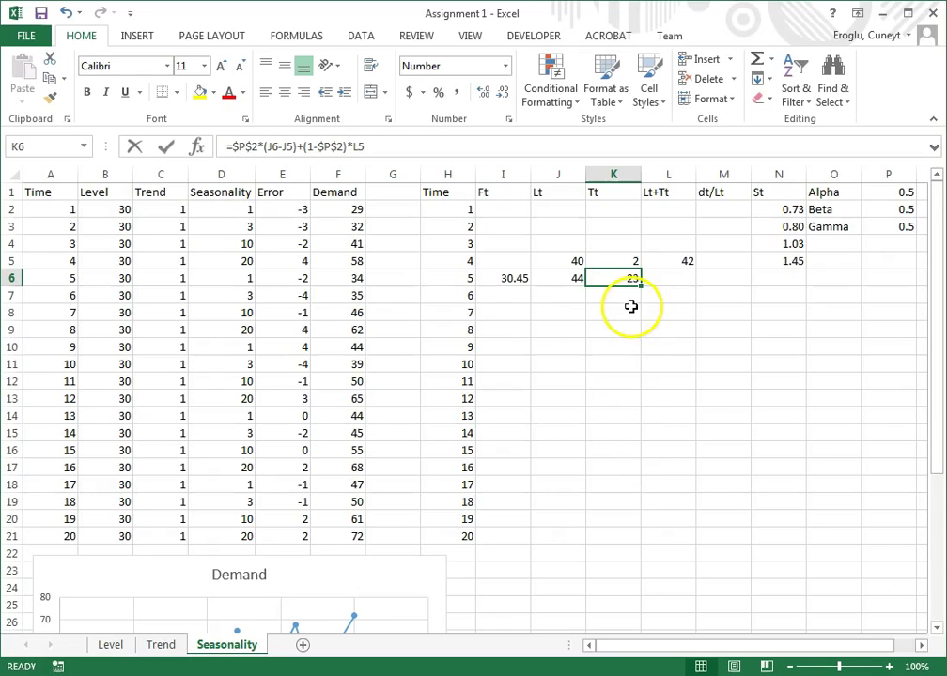
click(616, 281)
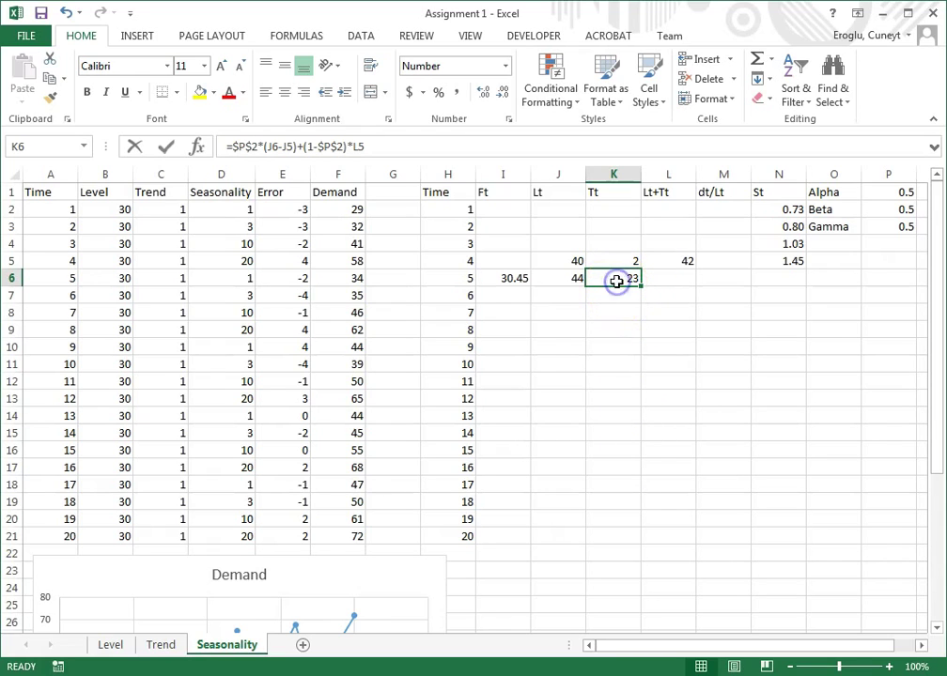
- Replace L5 with K5 in K6's formula, making =$P$2*(J6-J5)+(1-$P$2)*K5, which shows 3
click(361, 147)
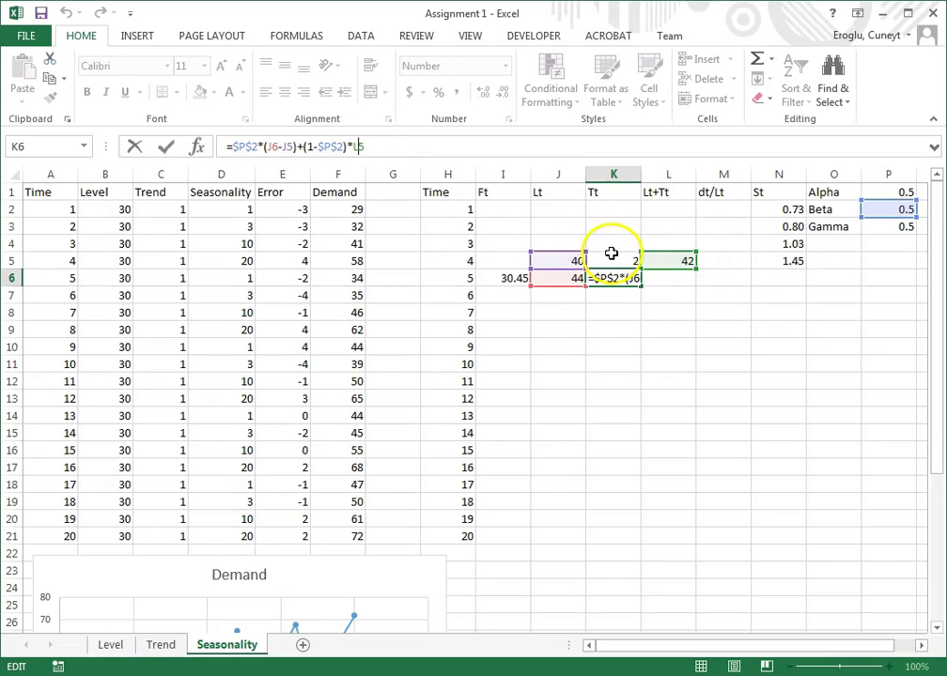
click(672, 258)
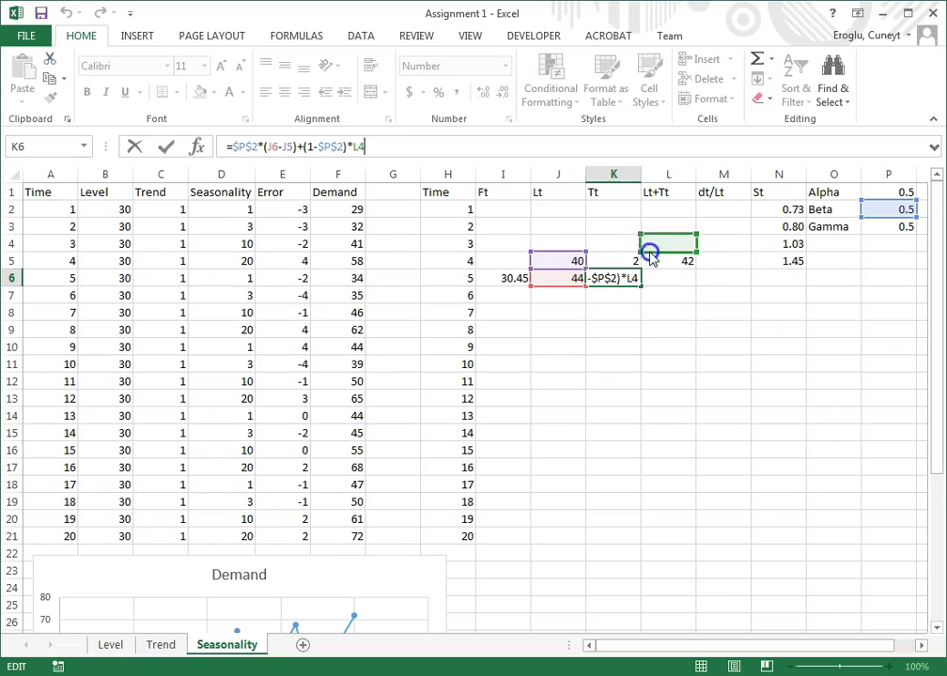
click(638, 256)
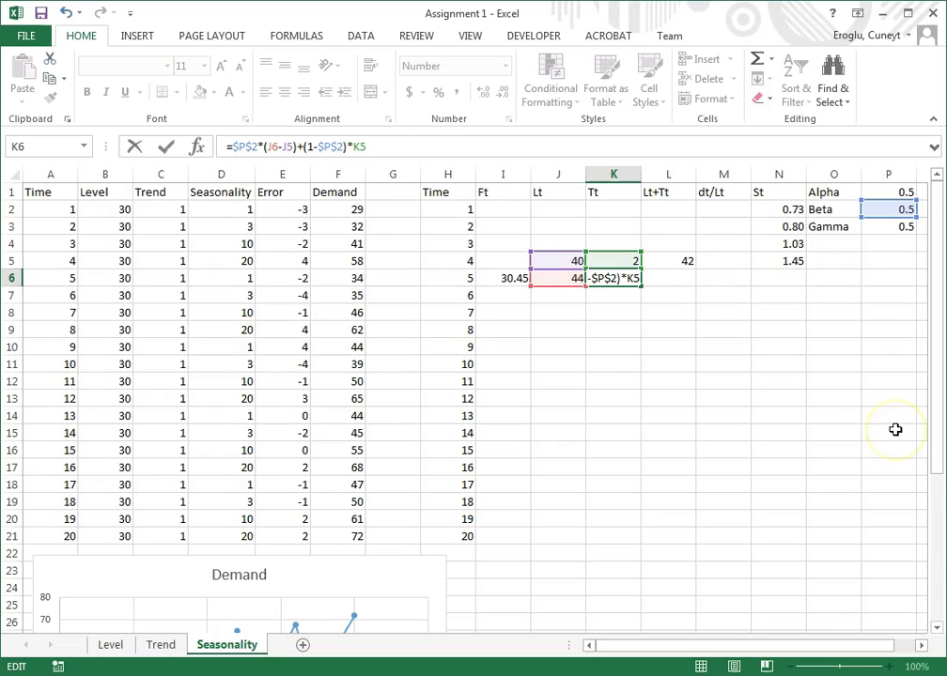
key(Return)
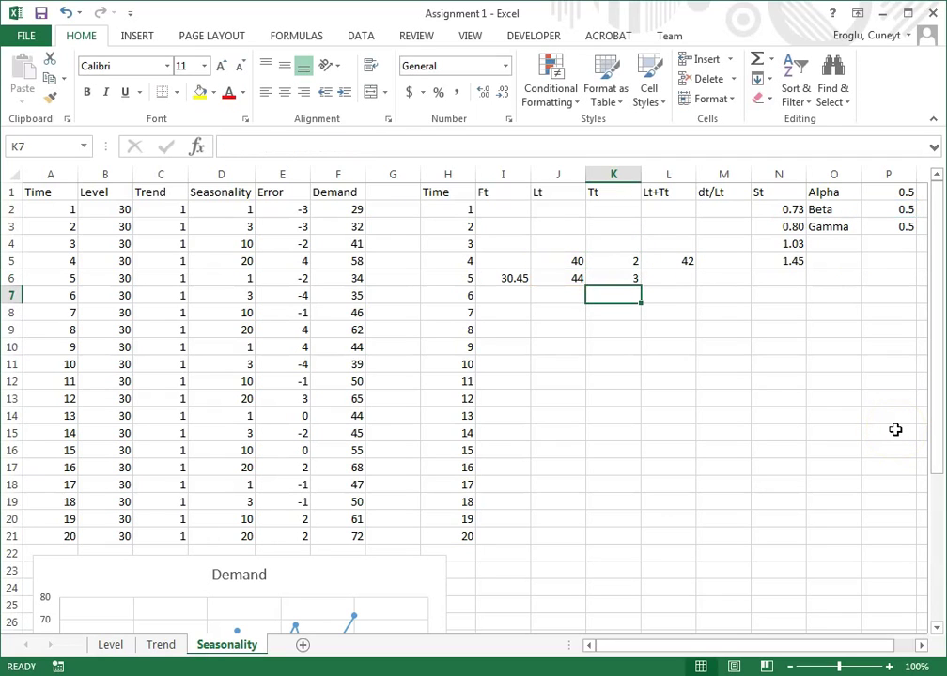
click(615, 278)
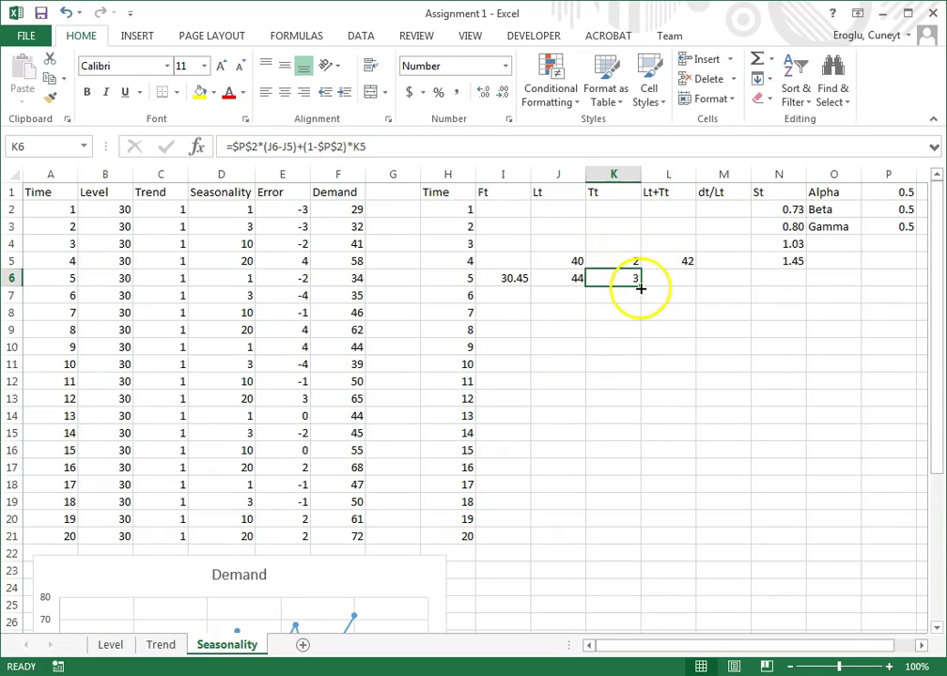
click(651, 281)
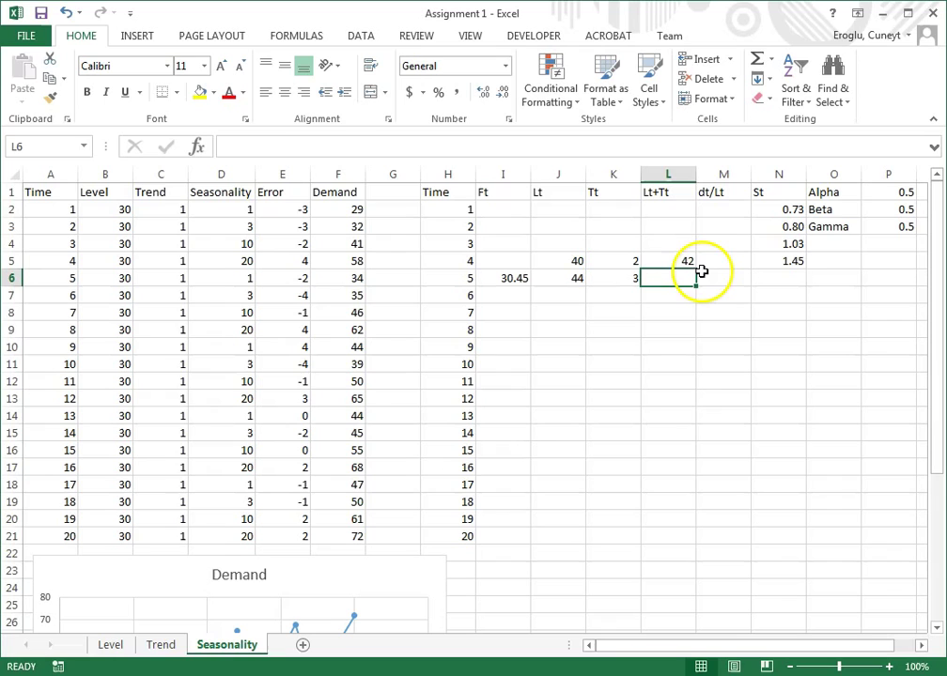
- Fill the Lt+Tt formula from L5 down into L6 as =J6+K6
click(687, 259)
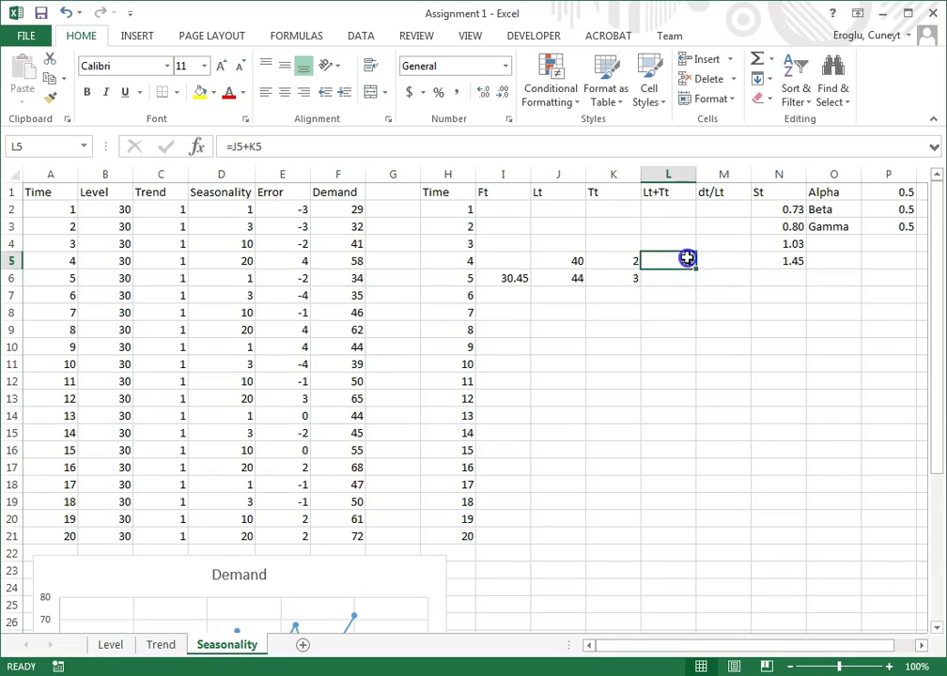
drag(697, 268, 697, 285)
click(676, 280)
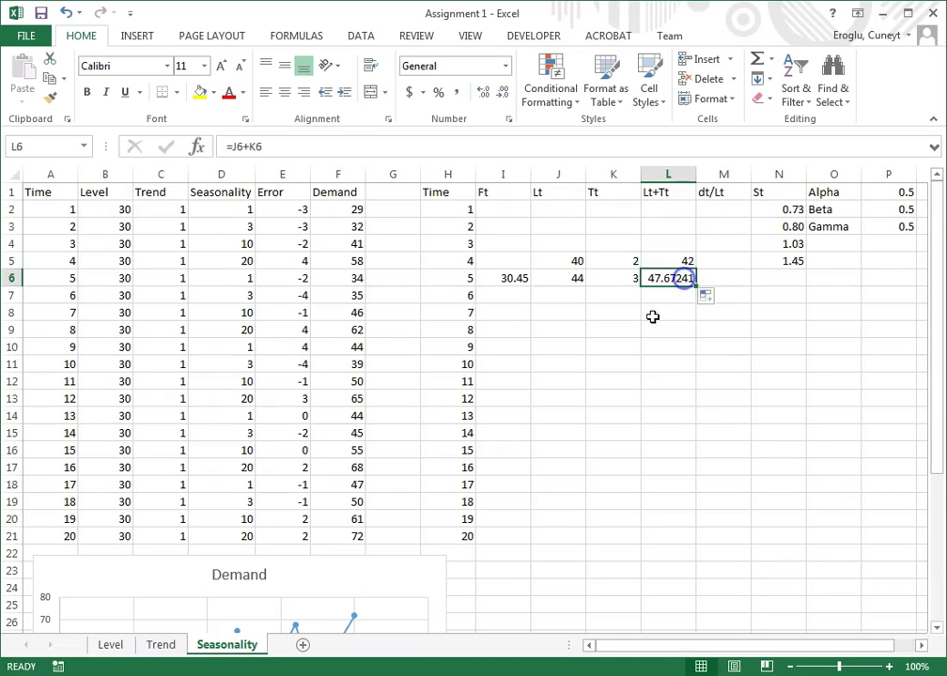
- Format L6 as Number with zero decimals, showing 48
click(509, 119)
click(250, 334)
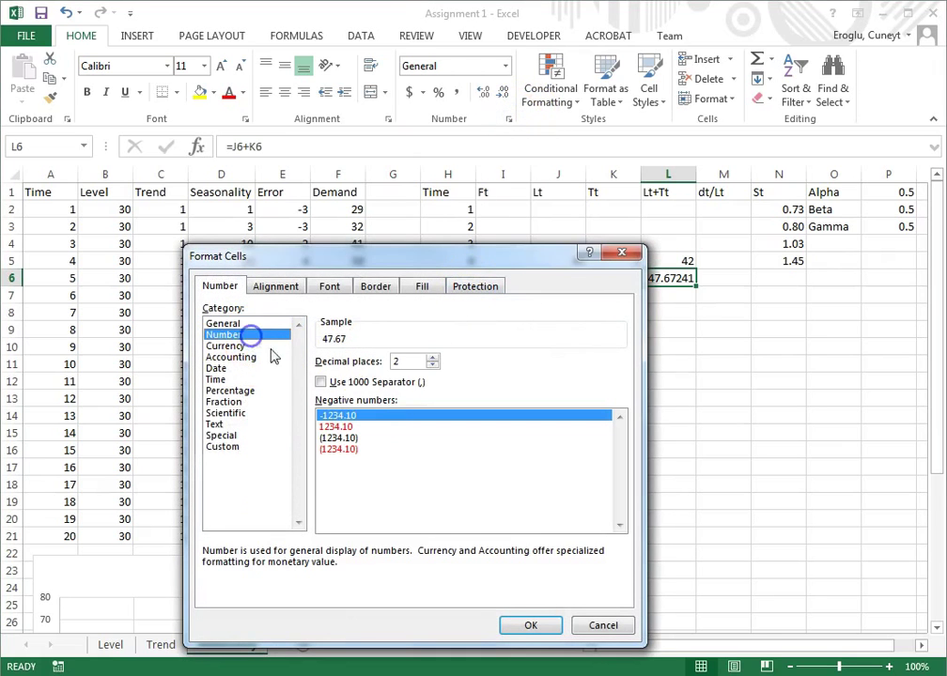
click(432, 366)
click(432, 365)
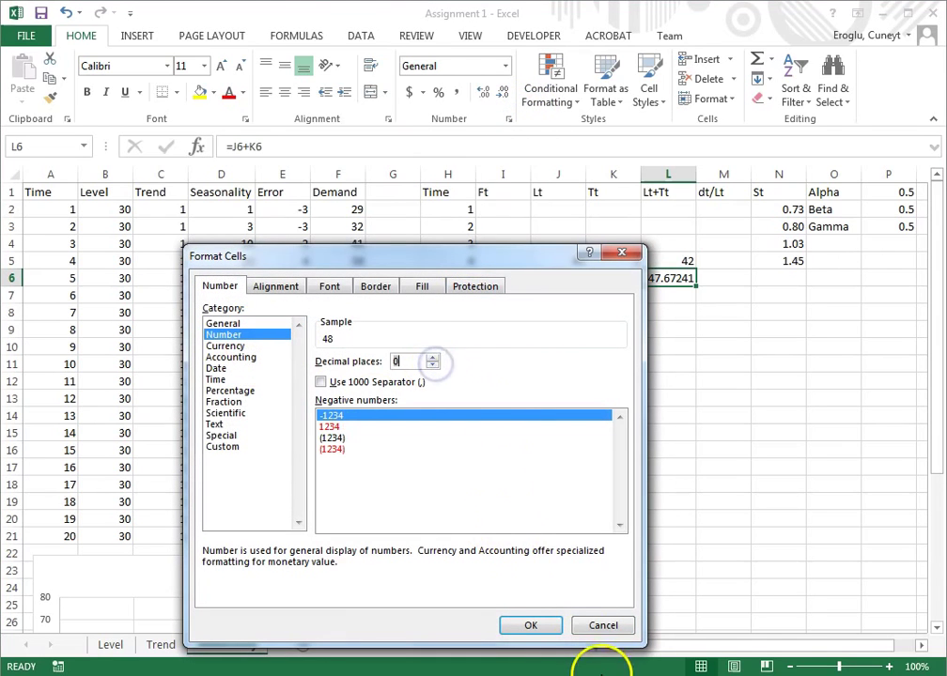
click(531, 624)
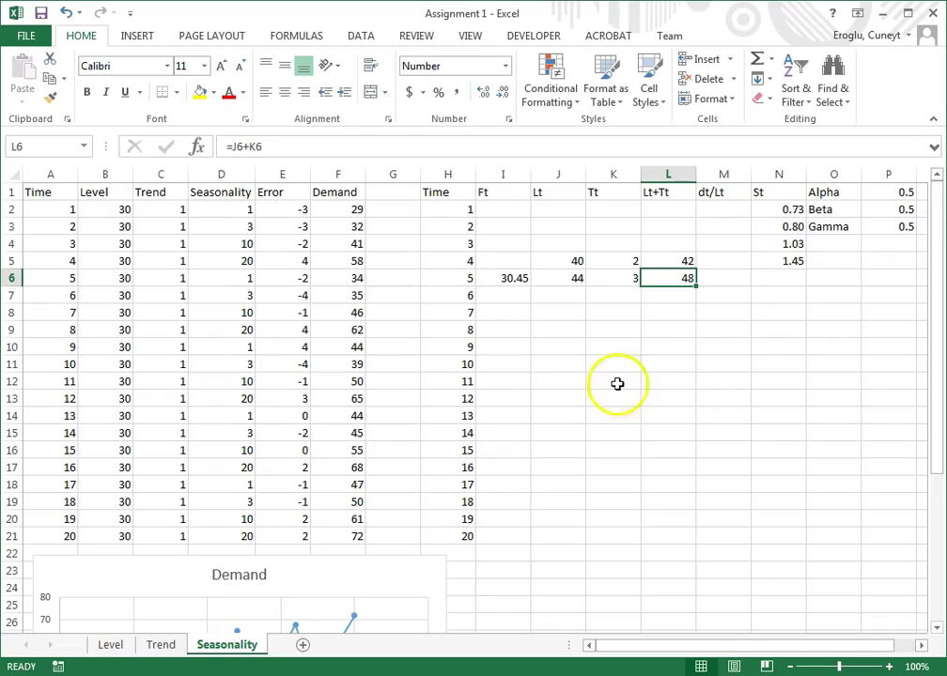
click(738, 278)
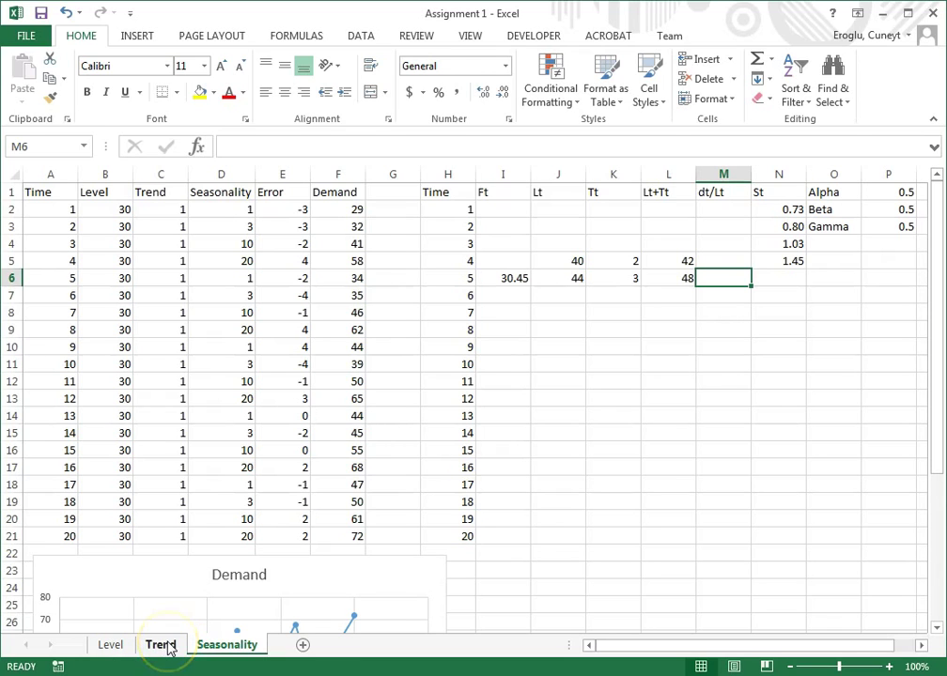
- Enter =F6/J6 in M6 to divide period 5 demand by its level
text(=)
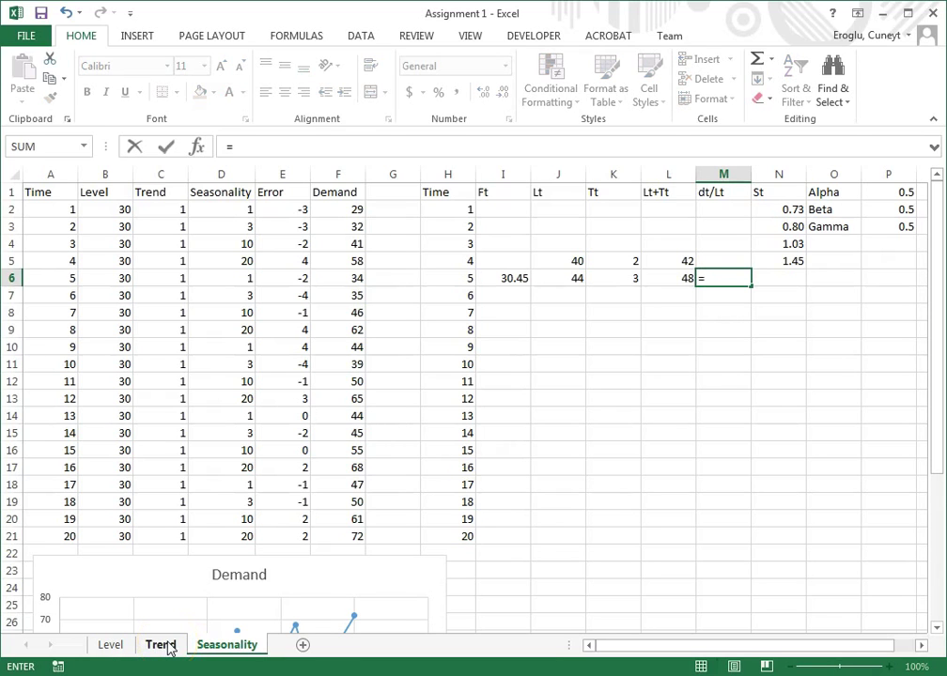
click(336, 282)
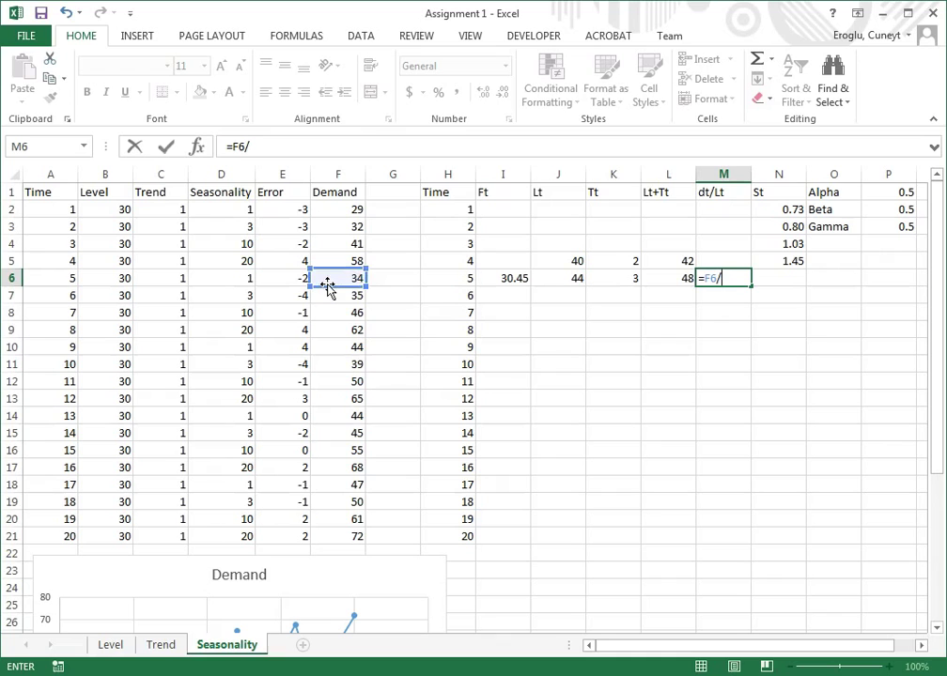
click(552, 280)
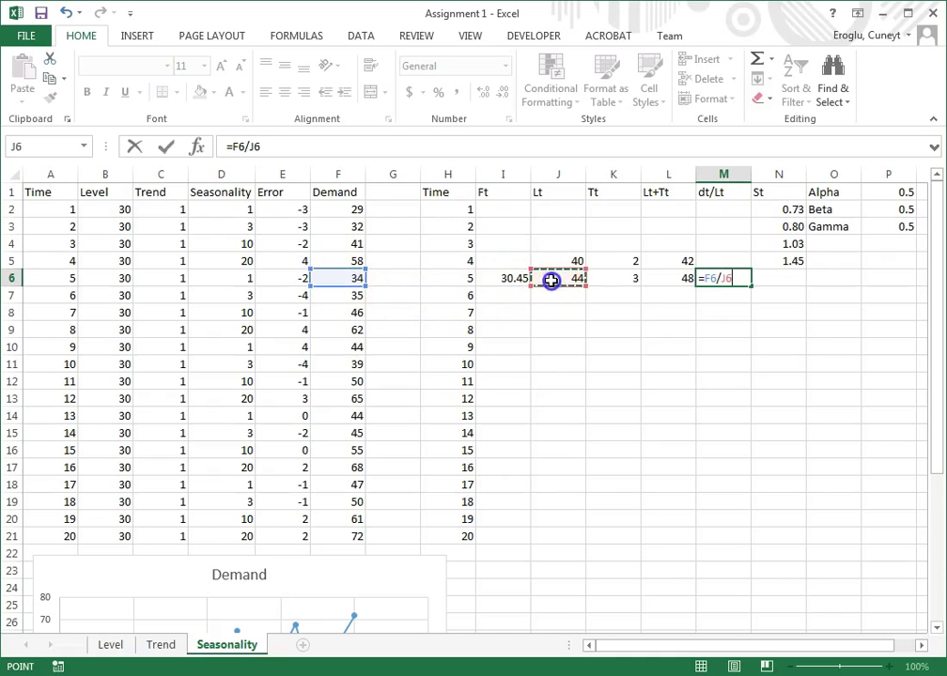
key(Return)
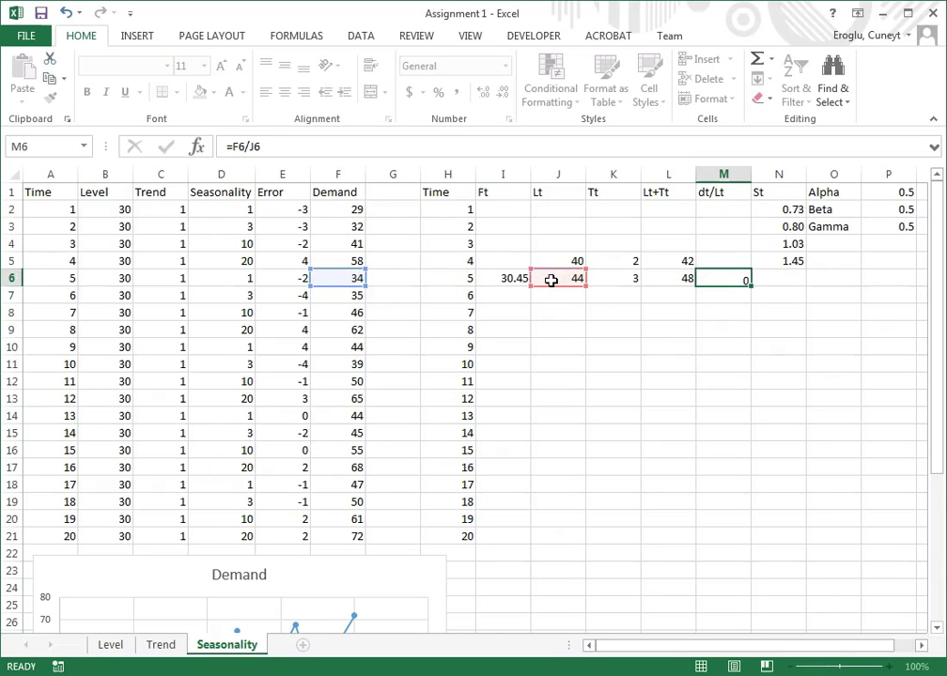
- Format M6 as Number with two decimals, showing 0.76
click(734, 277)
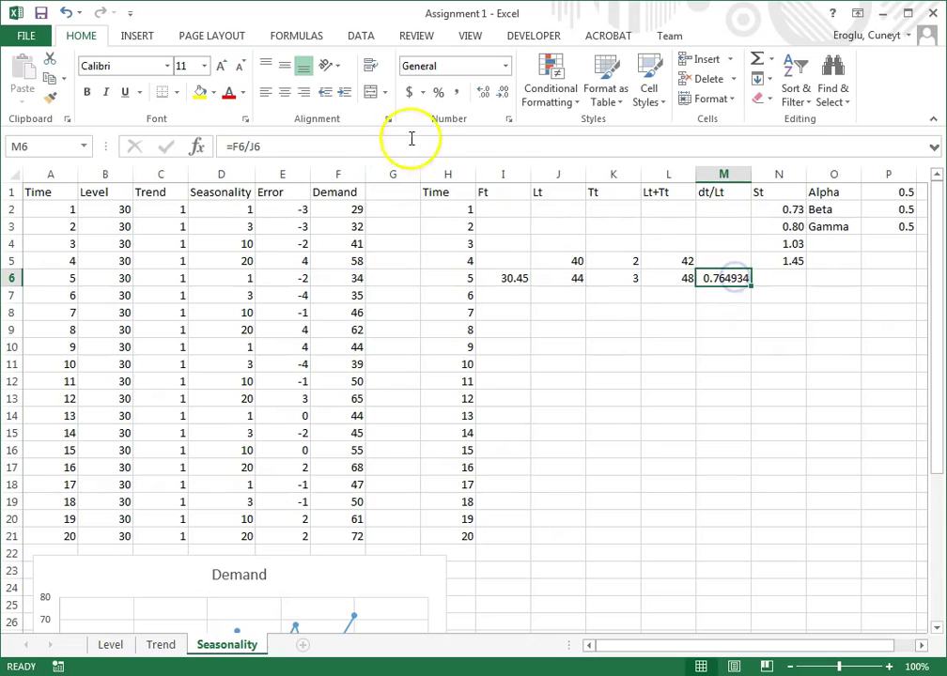
click(508, 119)
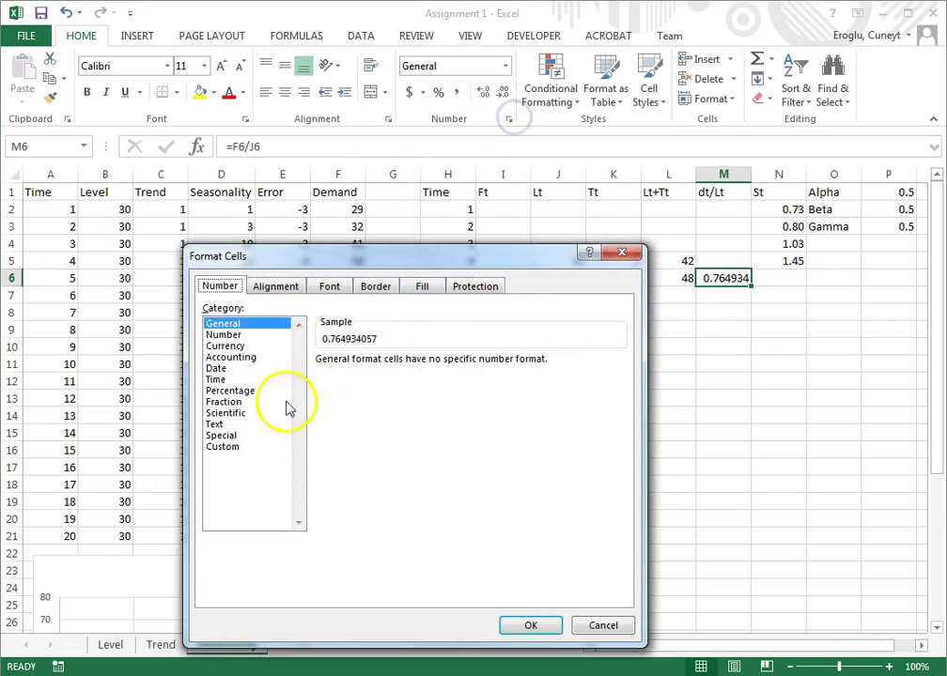
click(223, 335)
click(517, 626)
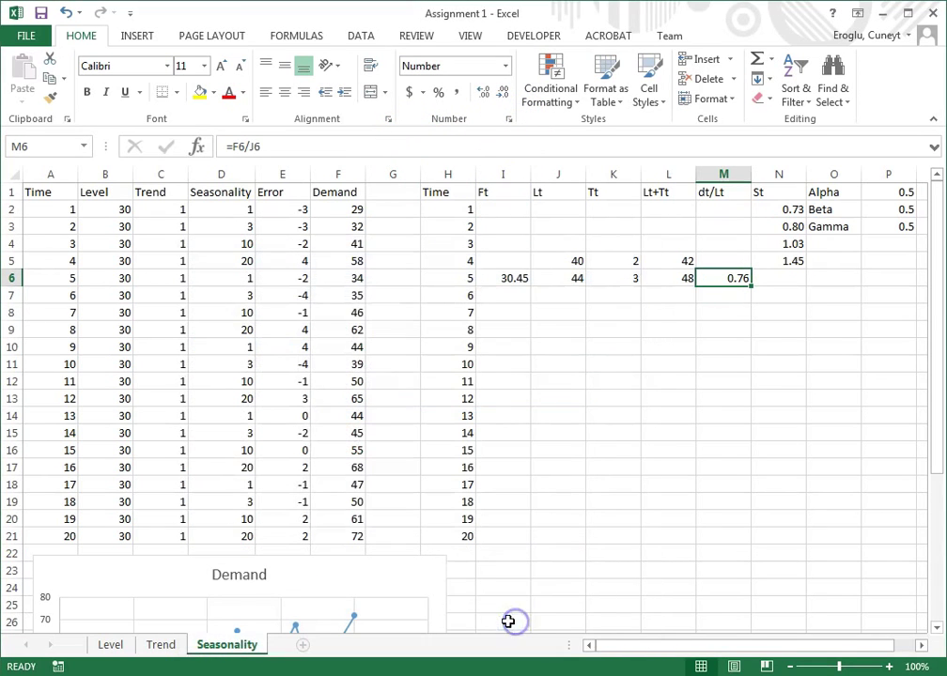
click(772, 276)
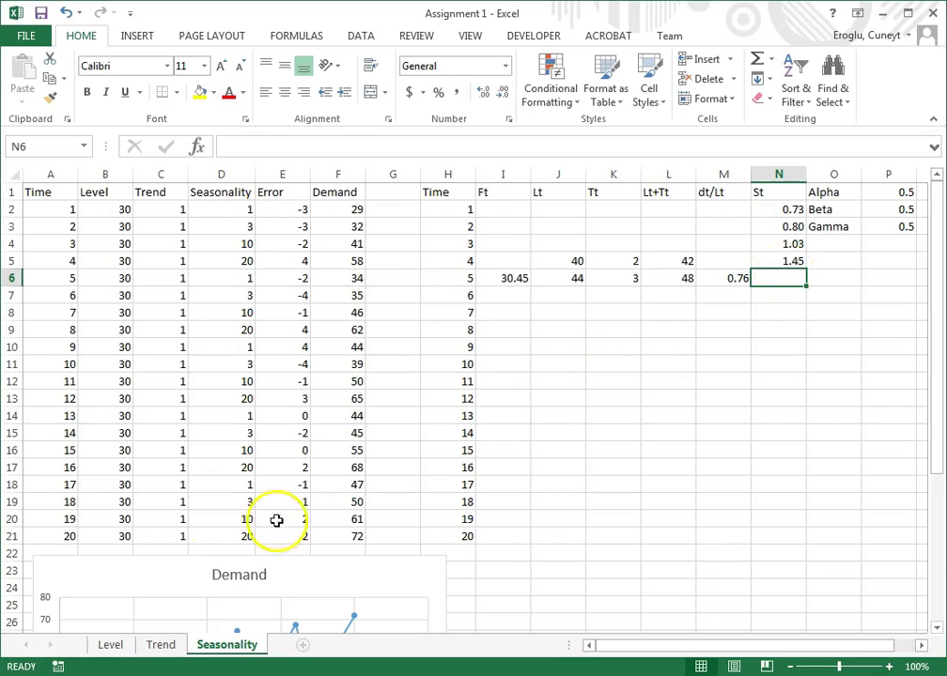
- Enter the seasonal index formula =P3*M6+(1-P3)*N2 in N6
key(F2)
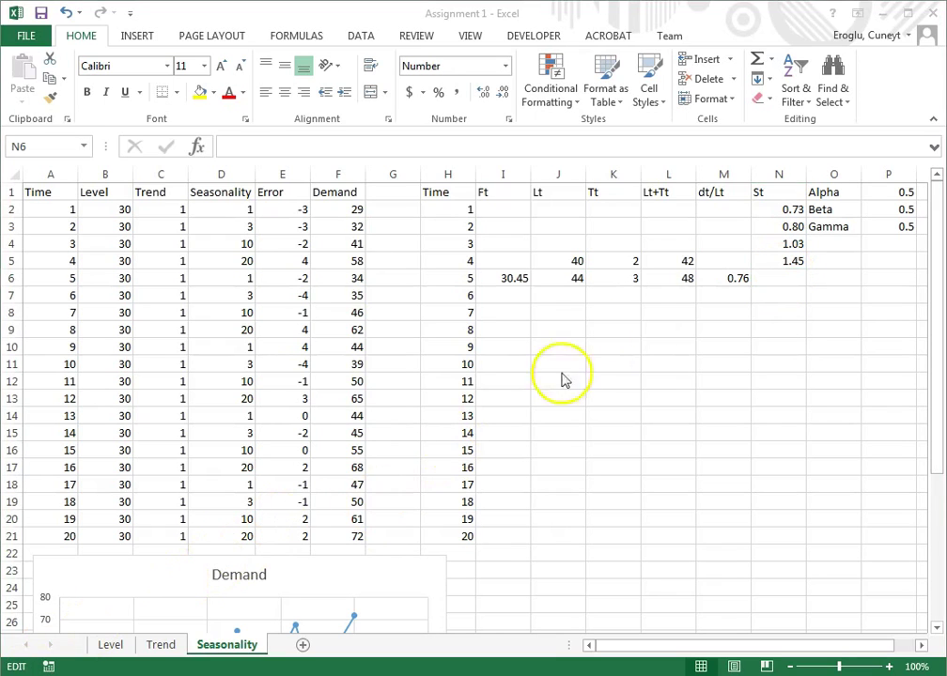
key(ctrl+v)
click(782, 280)
click(781, 279)
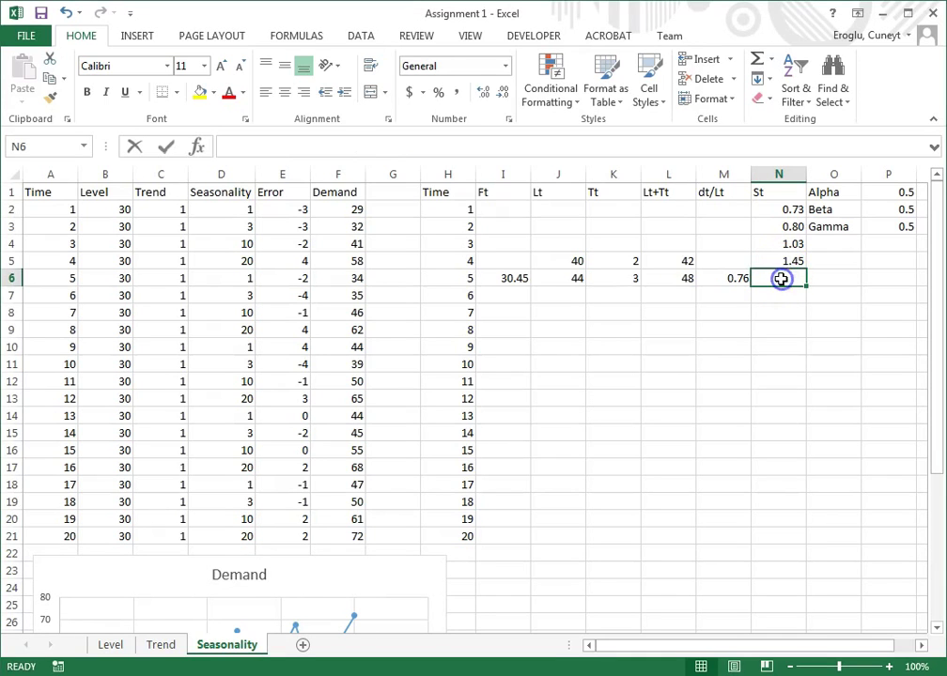
text(=)
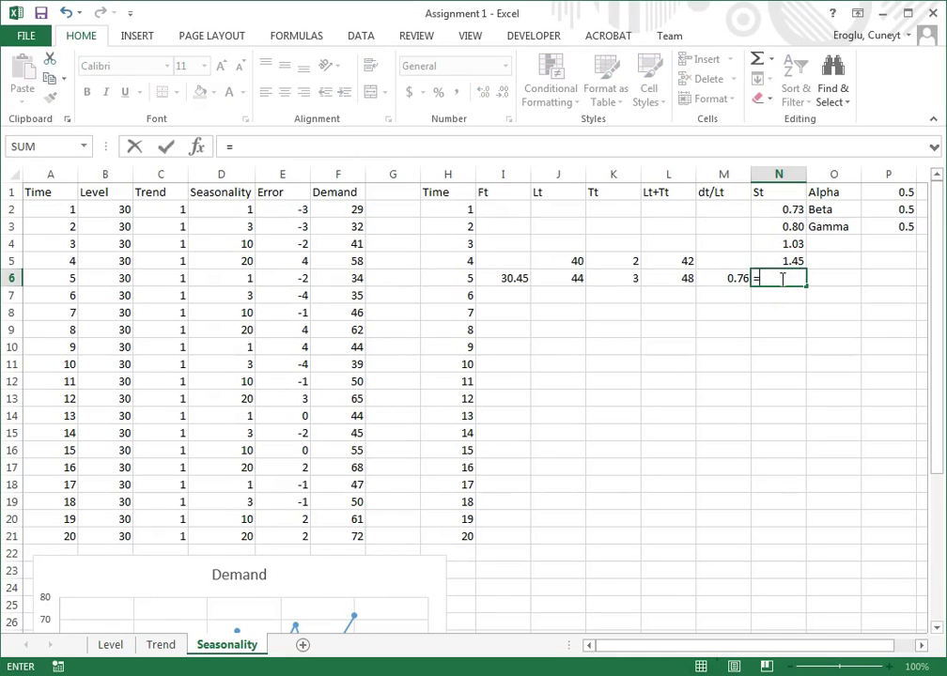
click(881, 227)
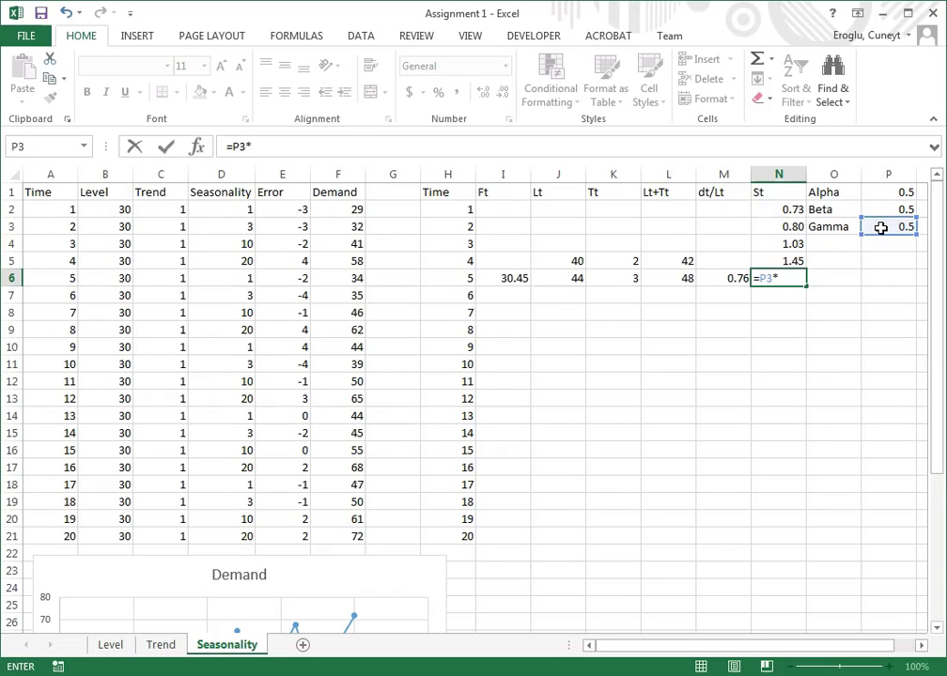
click(726, 278)
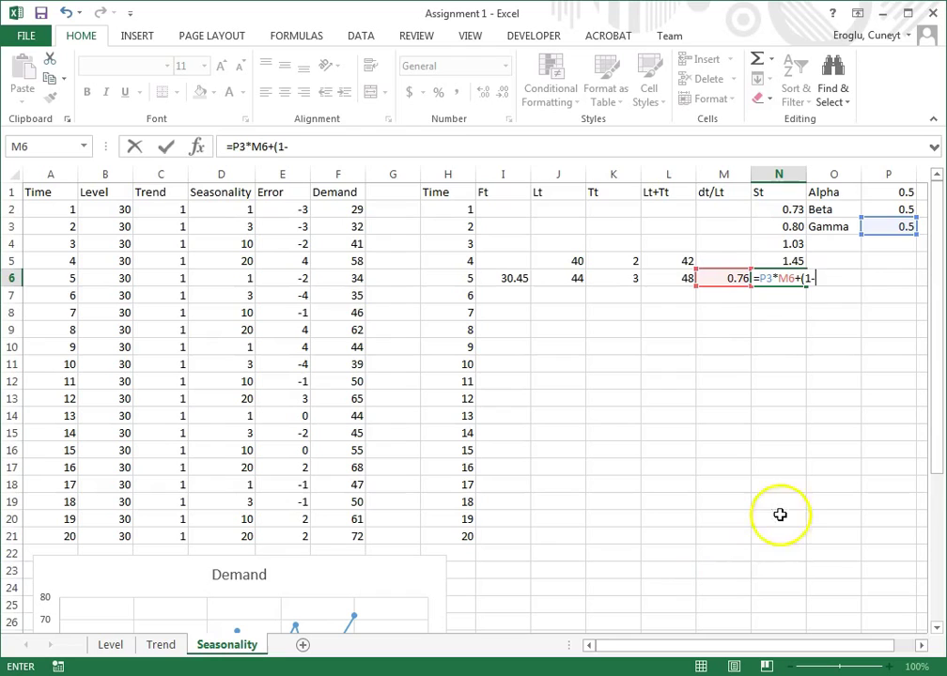
click(883, 227)
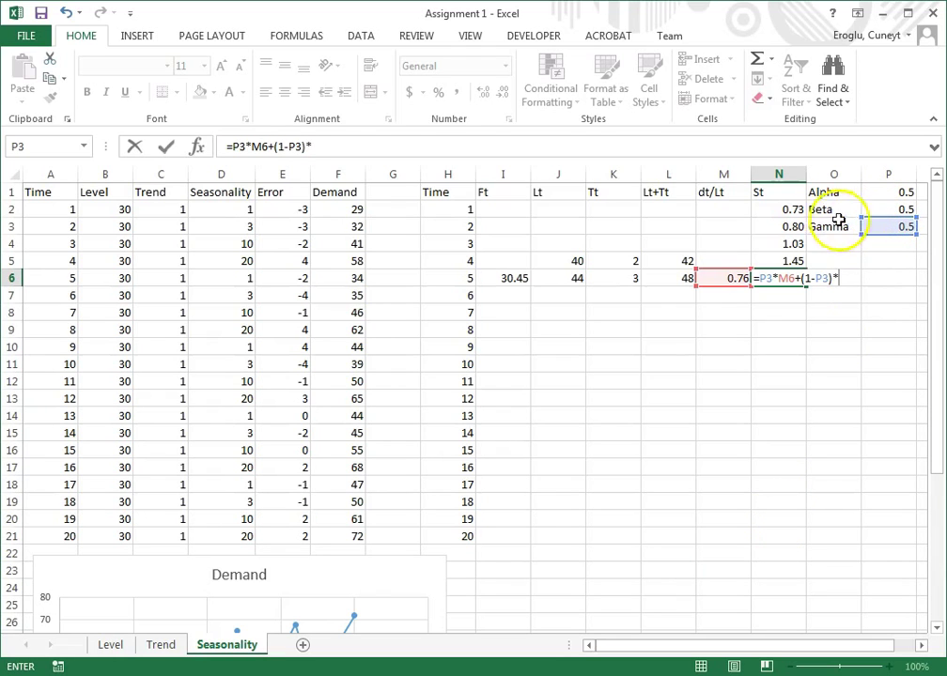
click(787, 209)
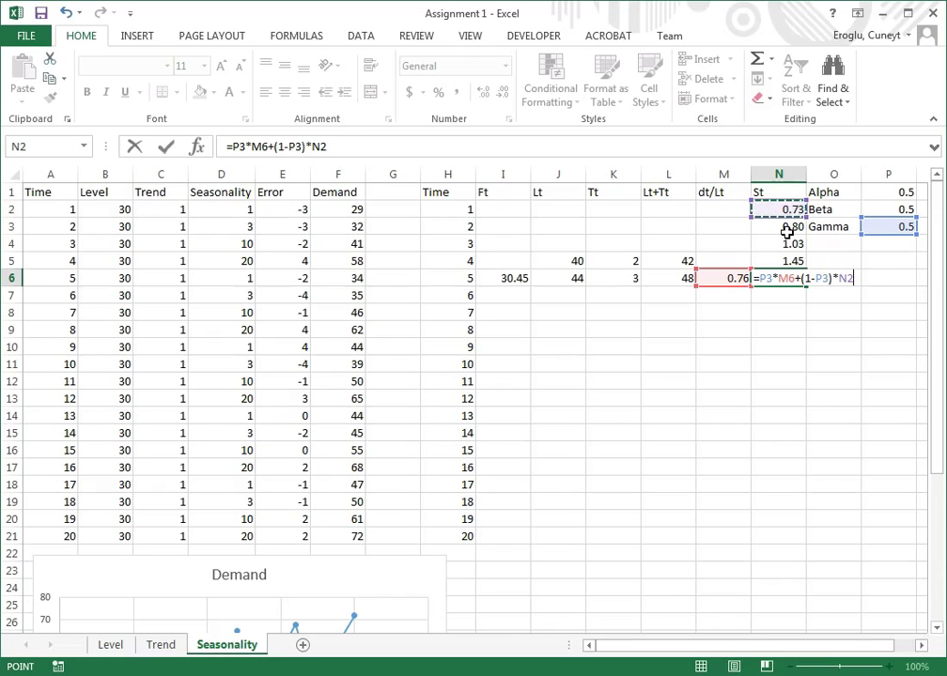
key(Return)
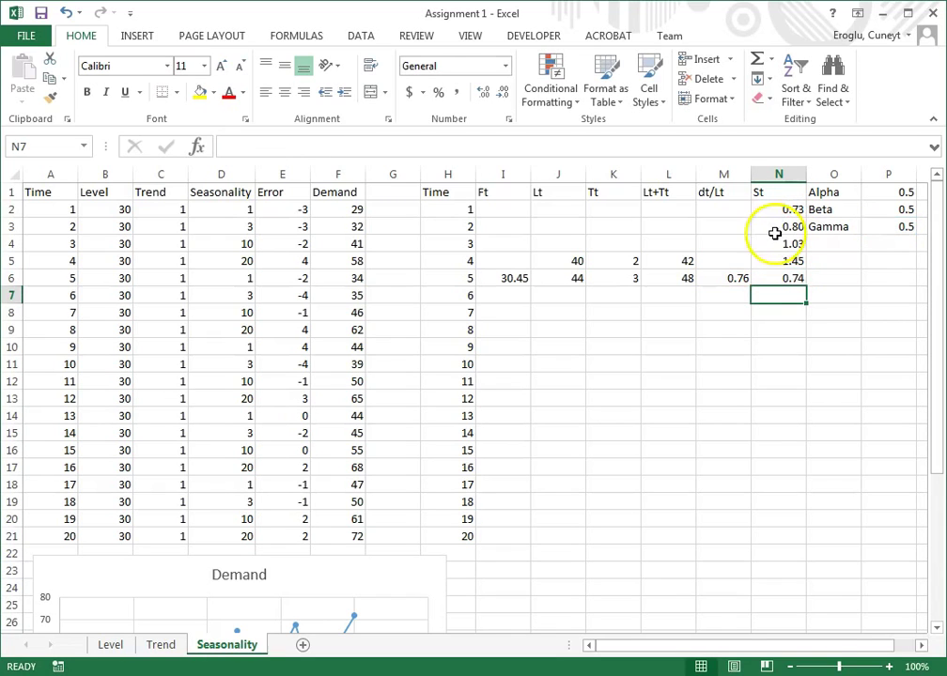
- Anchor both Gamma references in N6 as $P$3, keeping the result 0.74
click(776, 279)
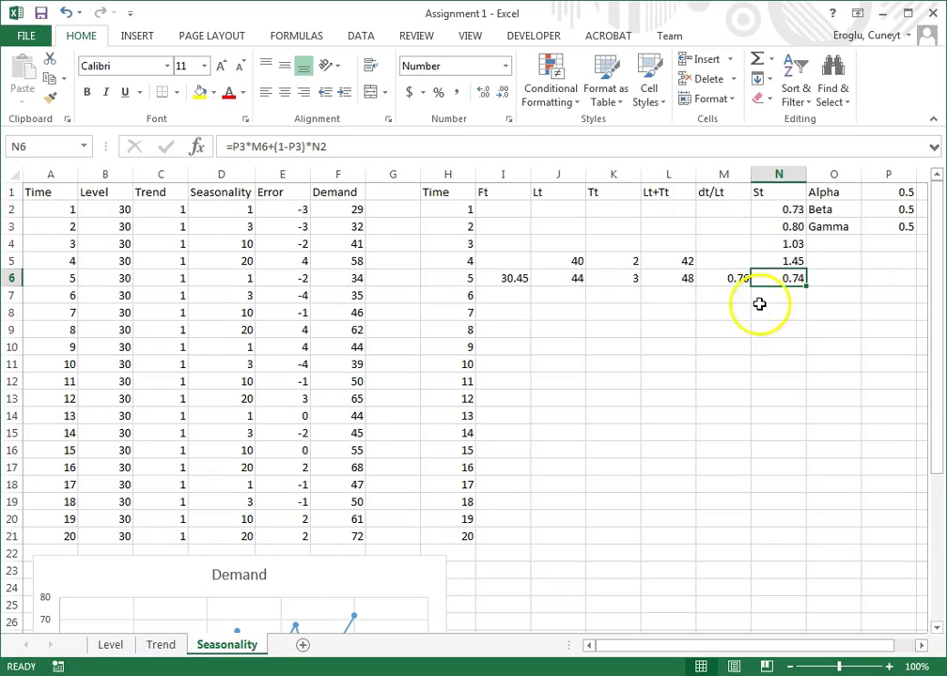
click(231, 146)
text($)
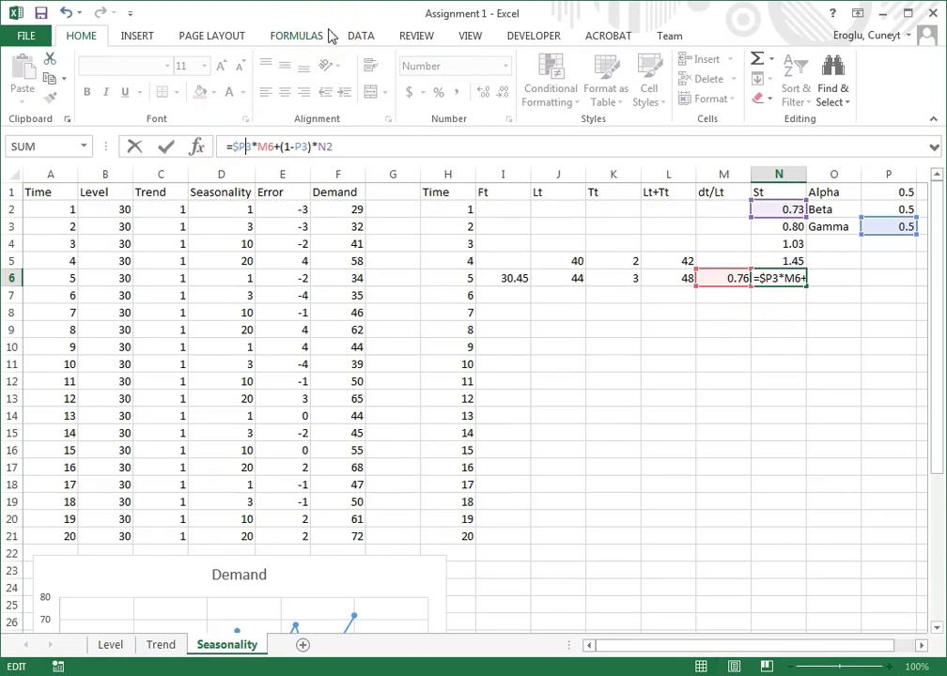
key(Right)
text($)
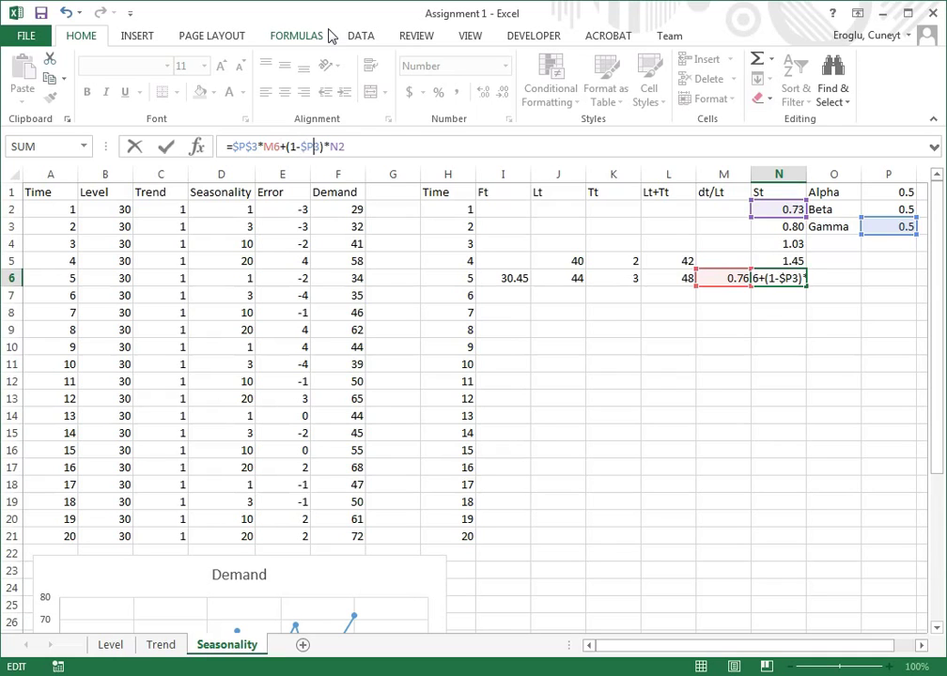
key(Return)
key(Up)
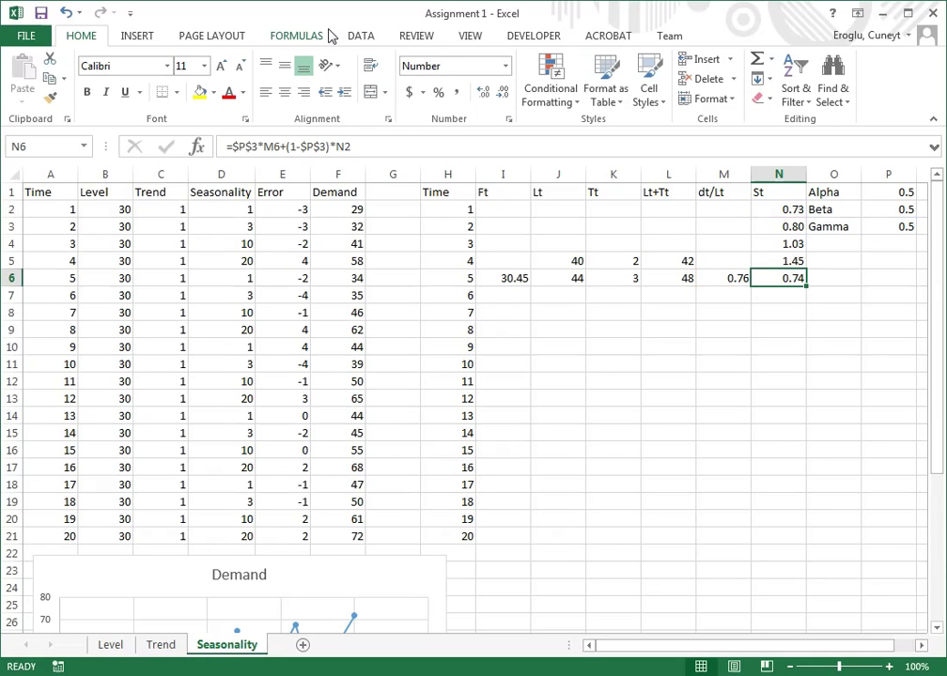
- Copy the row 6 Ft–St formulas through row 21 and give I6:I21 two decimals, ending at 84.76
click(508, 277)
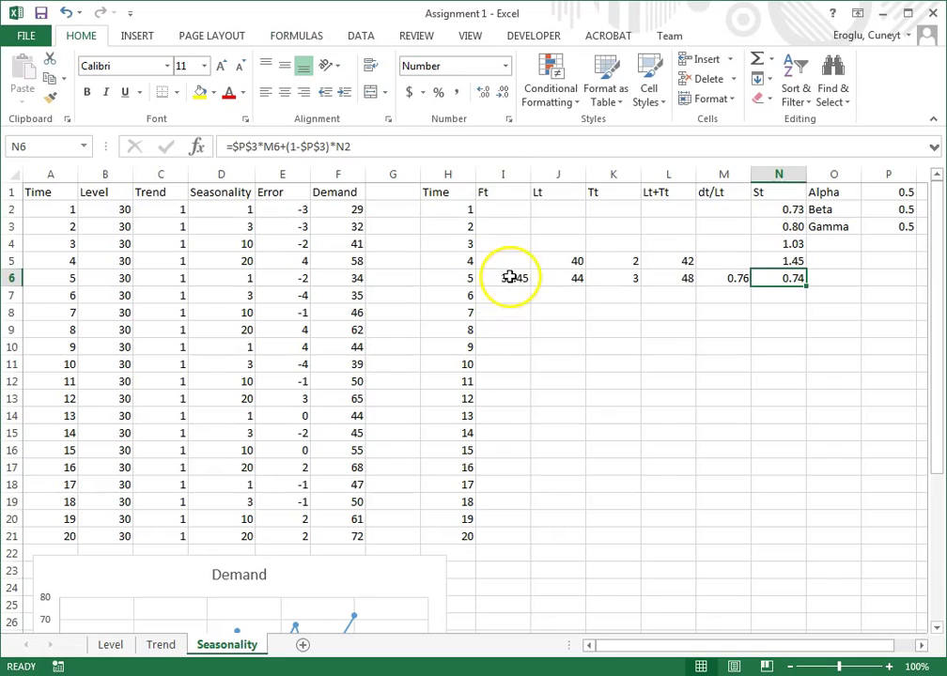
drag(508, 277, 799, 537)
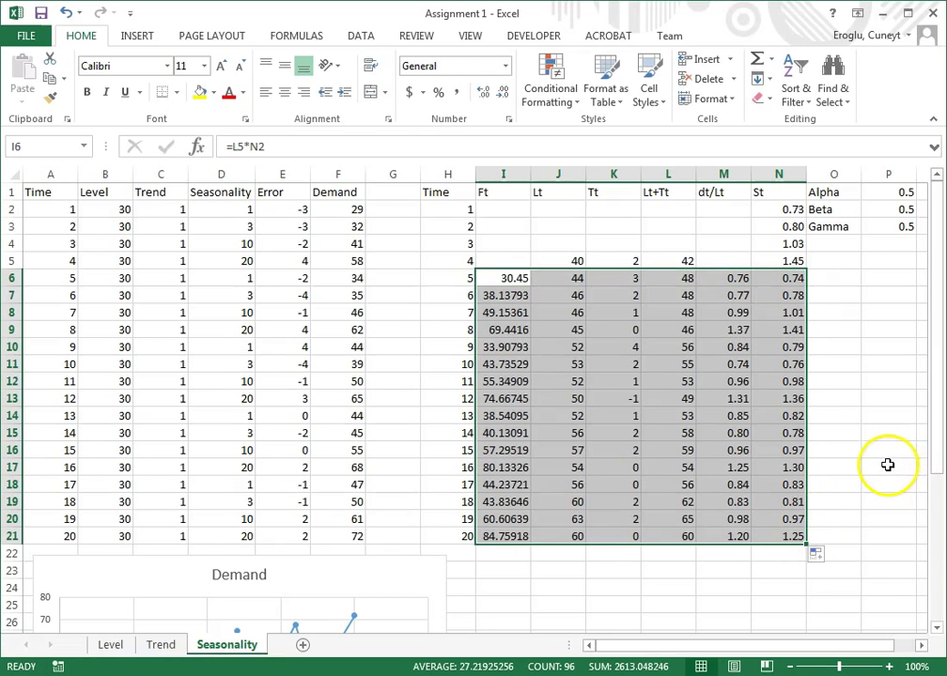
drag(502, 278, 495, 531)
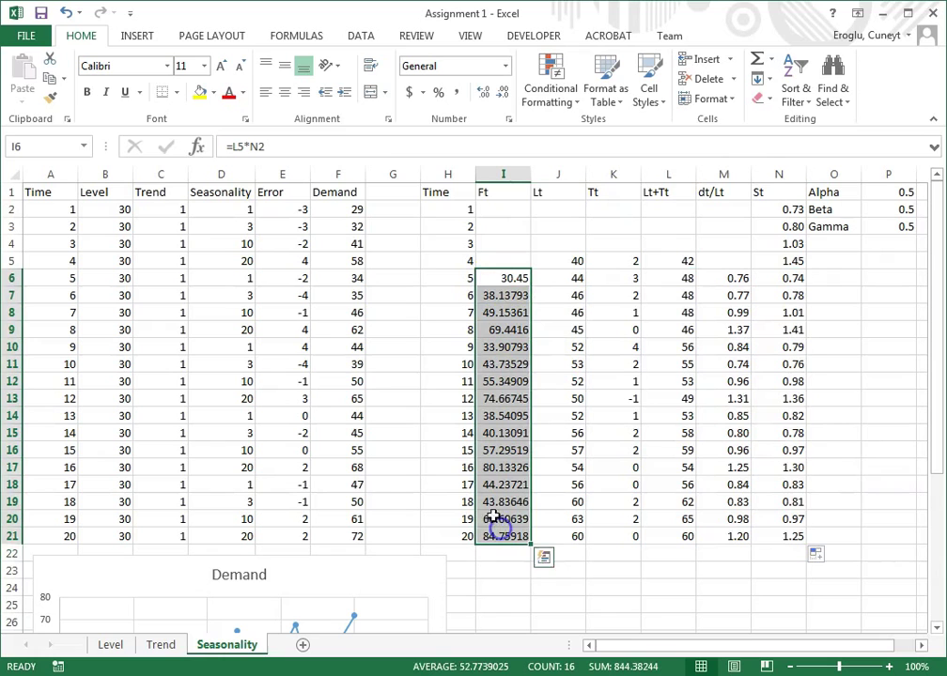
click(509, 120)
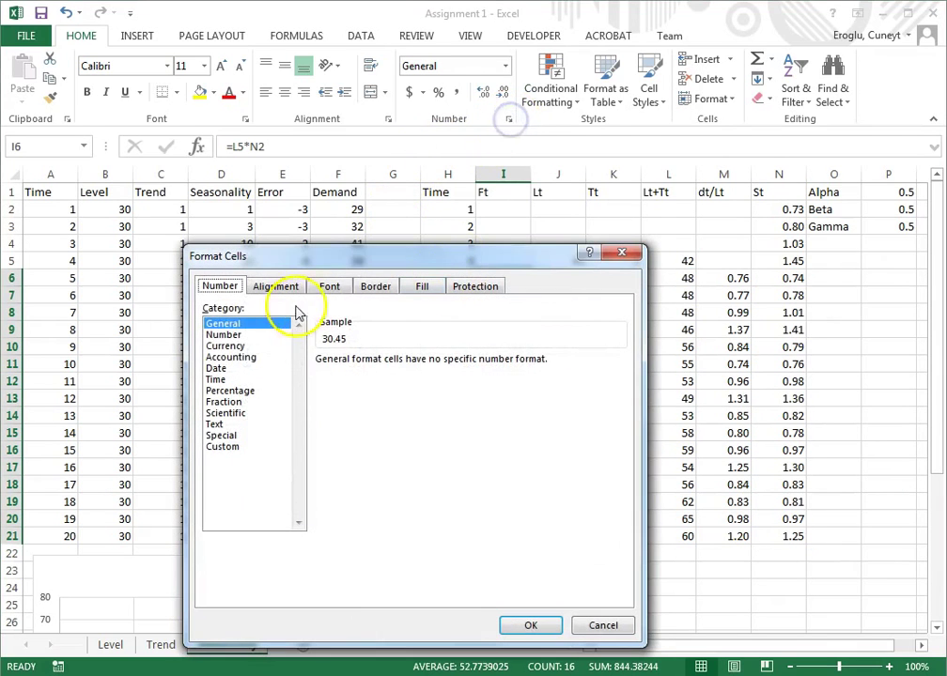
click(243, 333)
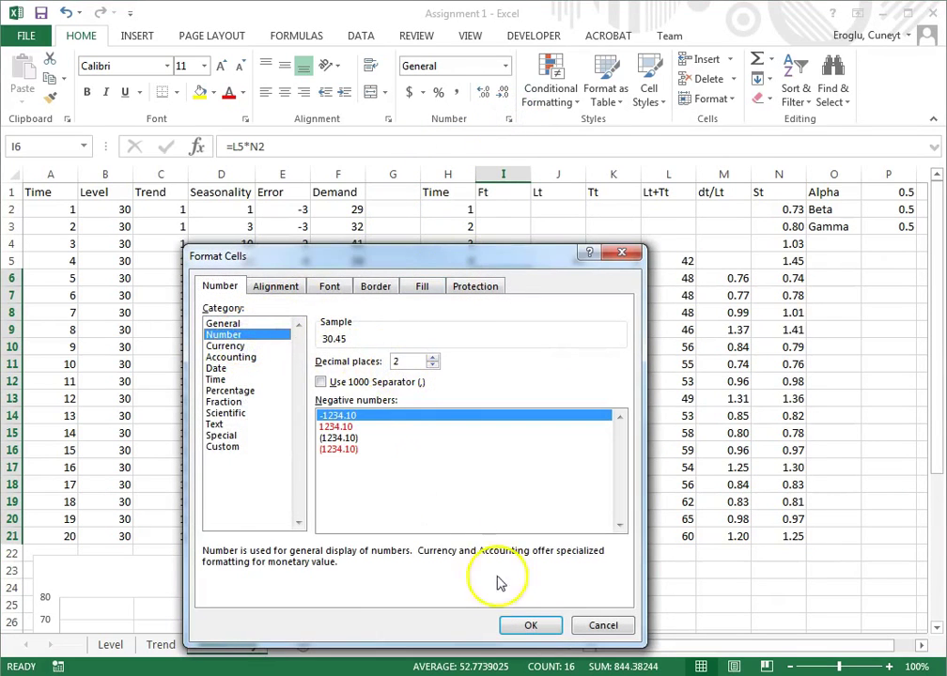
click(530, 624)
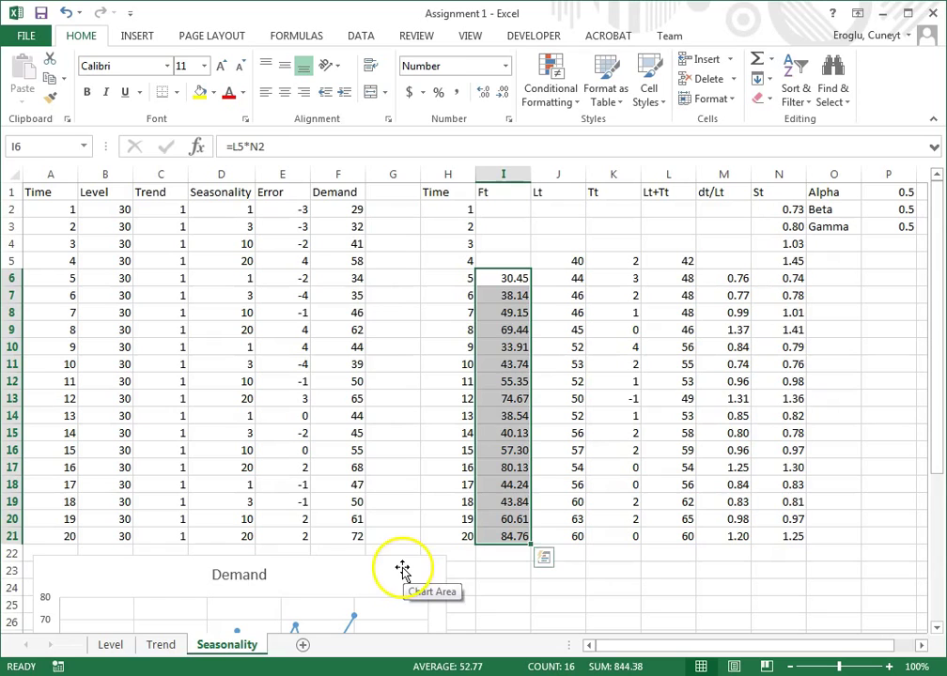
- Move the Demand chart up beside the table and open its Select Data Source dialog
drag(402, 570, 626, 304)
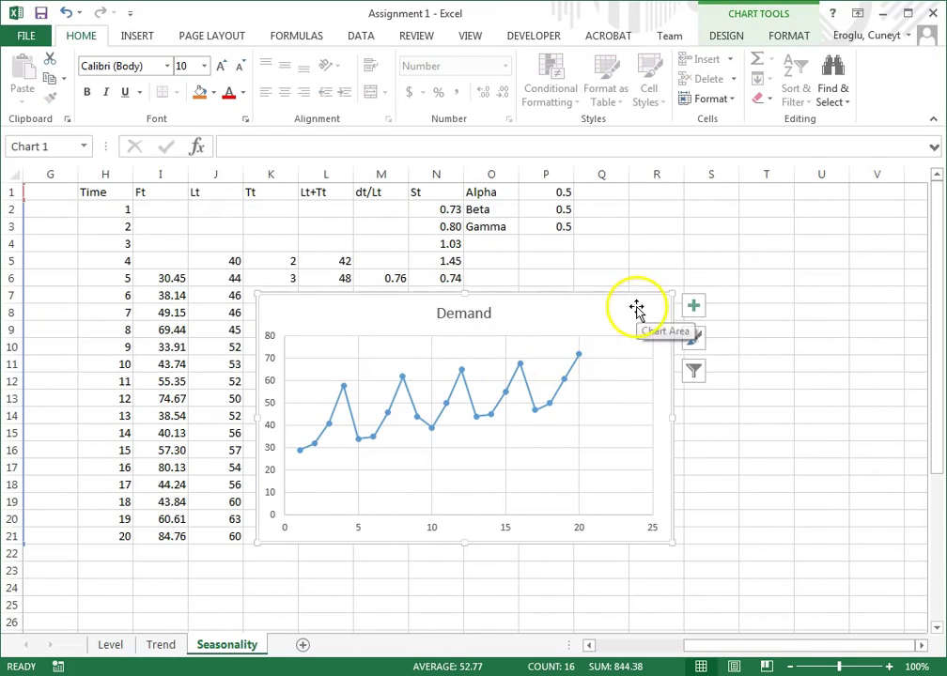
right_click(636, 310)
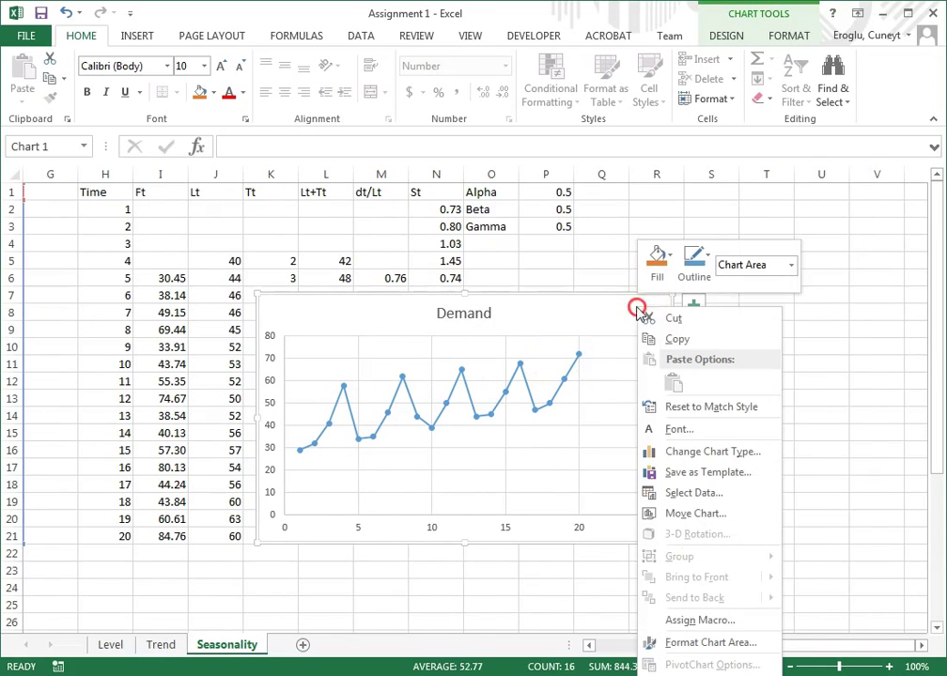
click(669, 495)
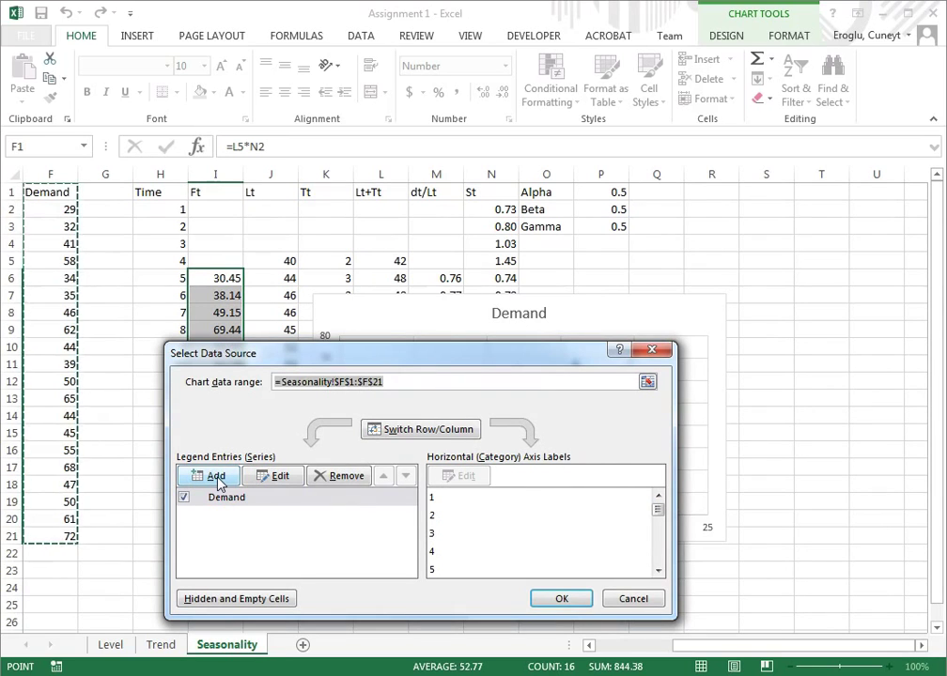
- Add a new series named from I1 (Ft) with x values H6:H21, times 5 to 20
click(217, 478)
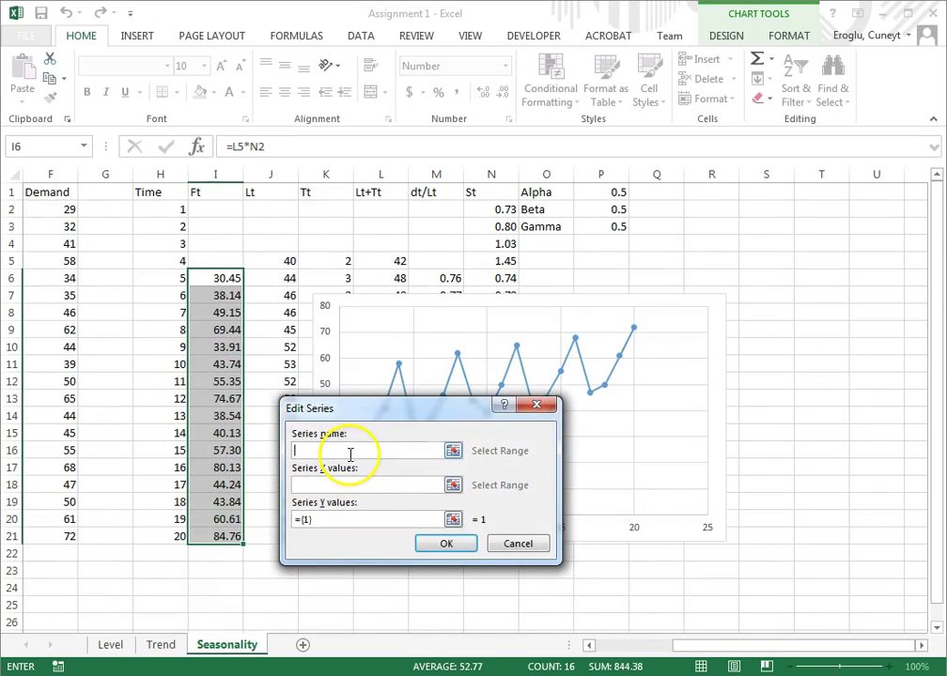
click(203, 191)
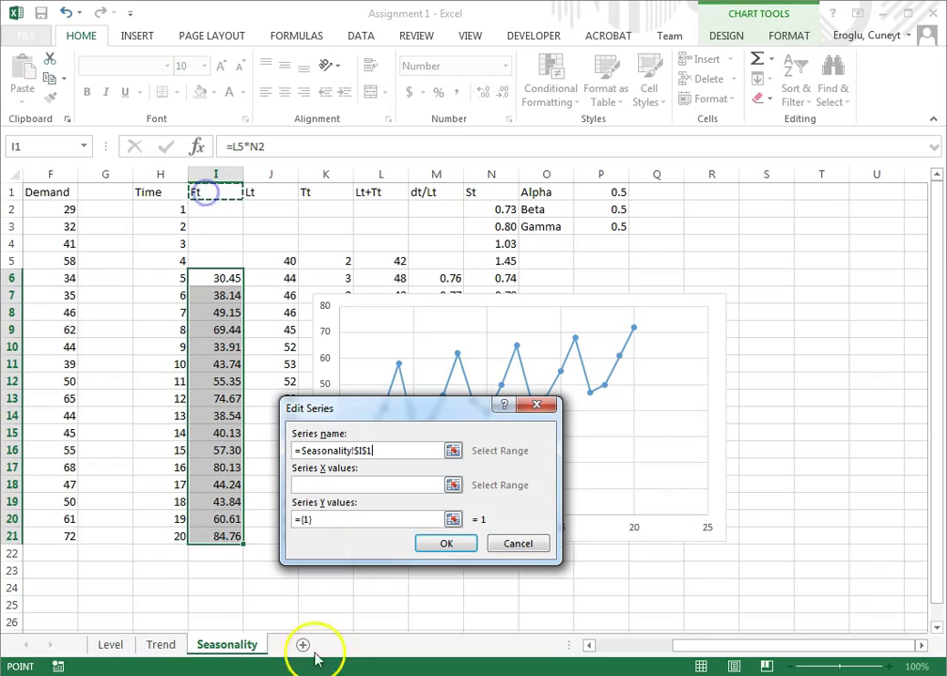
click(454, 485)
drag(162, 284, 157, 537)
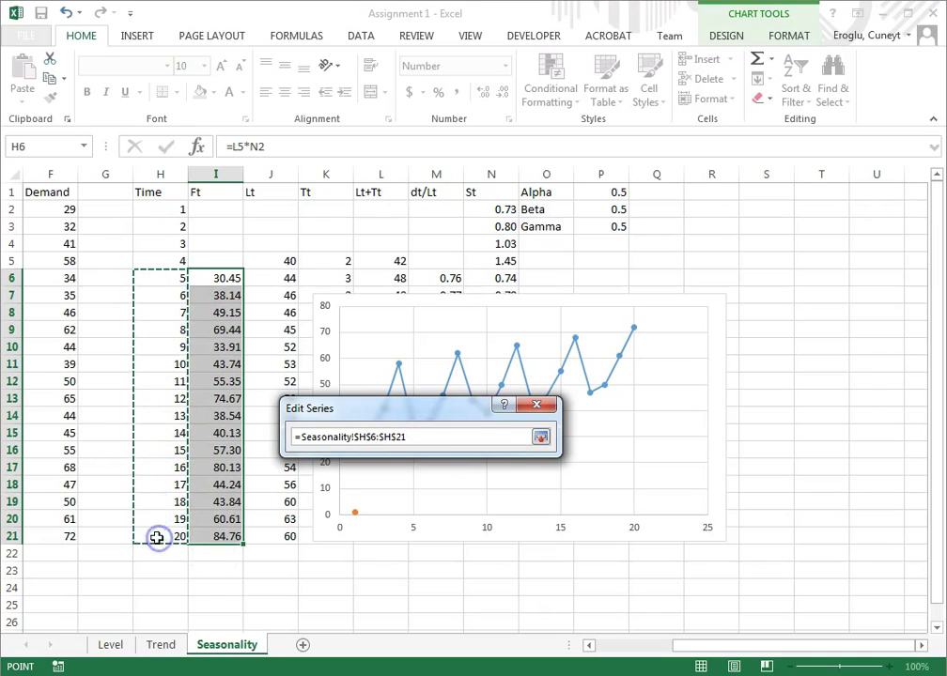
click(540, 437)
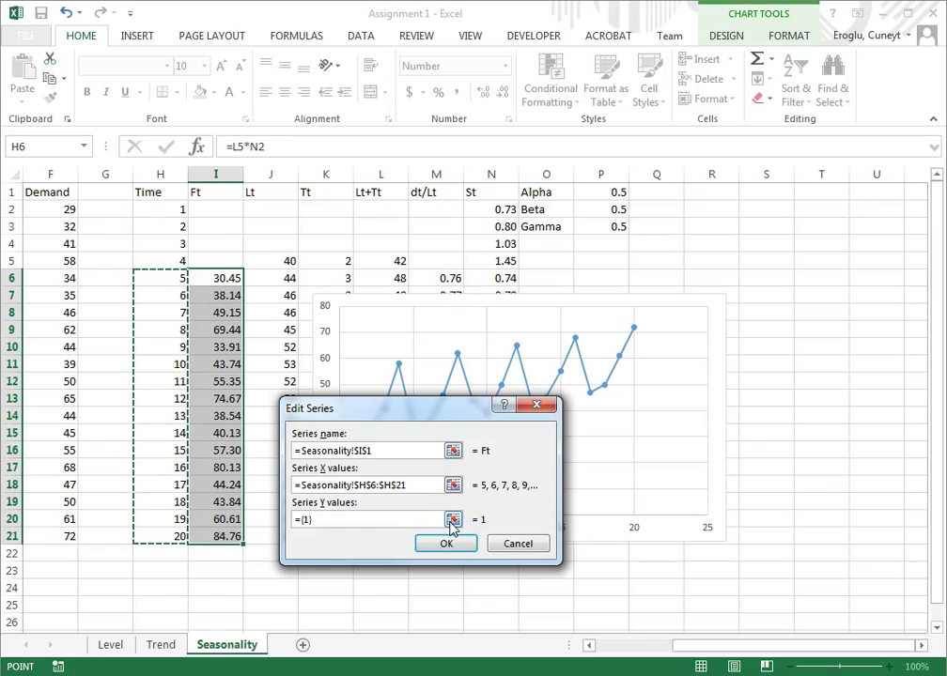
- Set the series values to J6:J21 and confirm, plotting Ft as an orange line
click(452, 521)
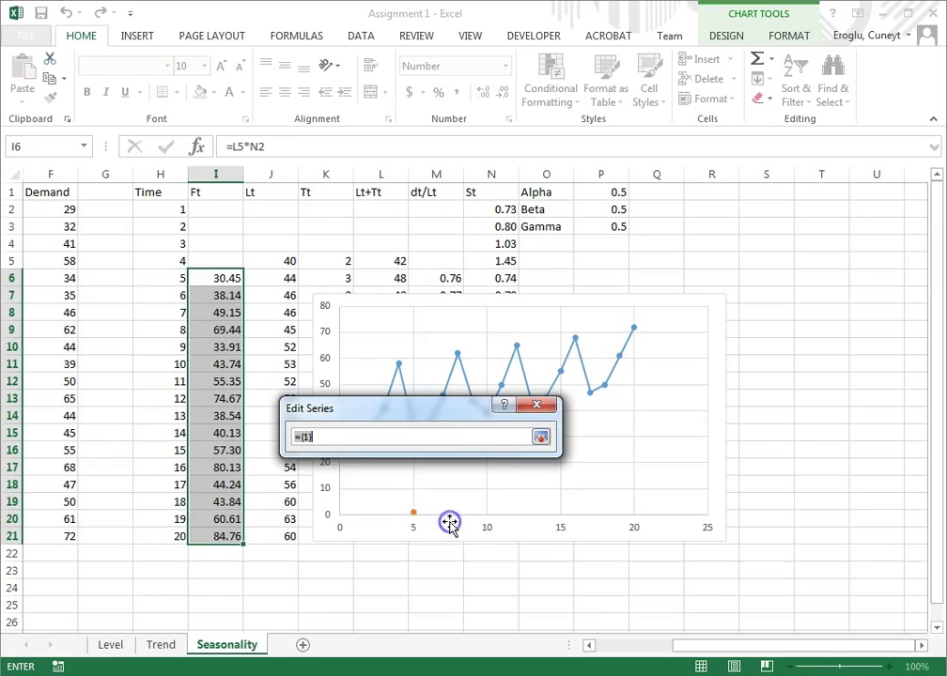
drag(277, 282, 265, 534)
click(540, 437)
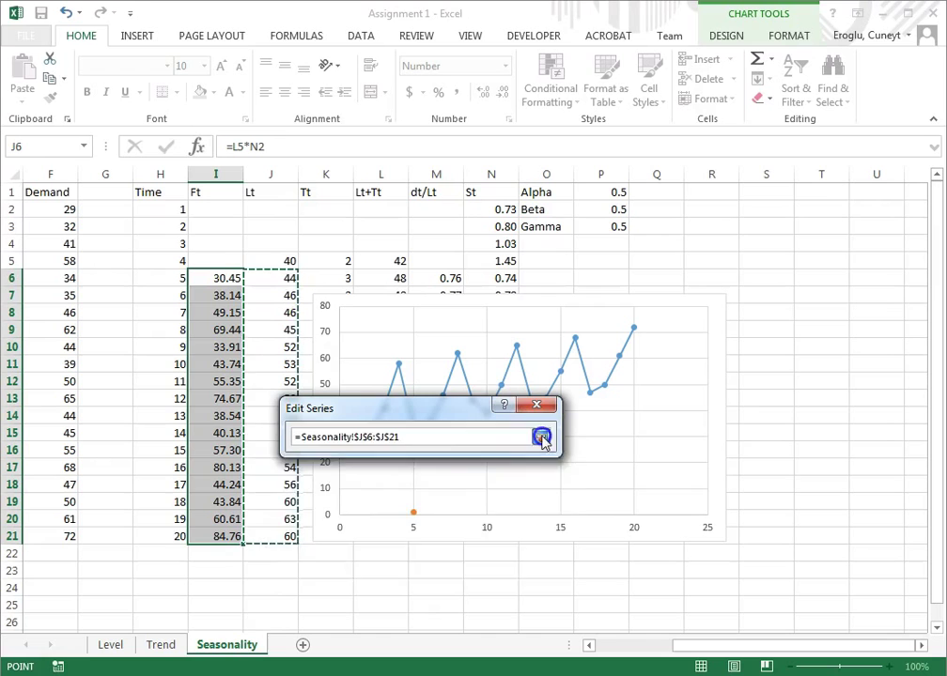
click(443, 547)
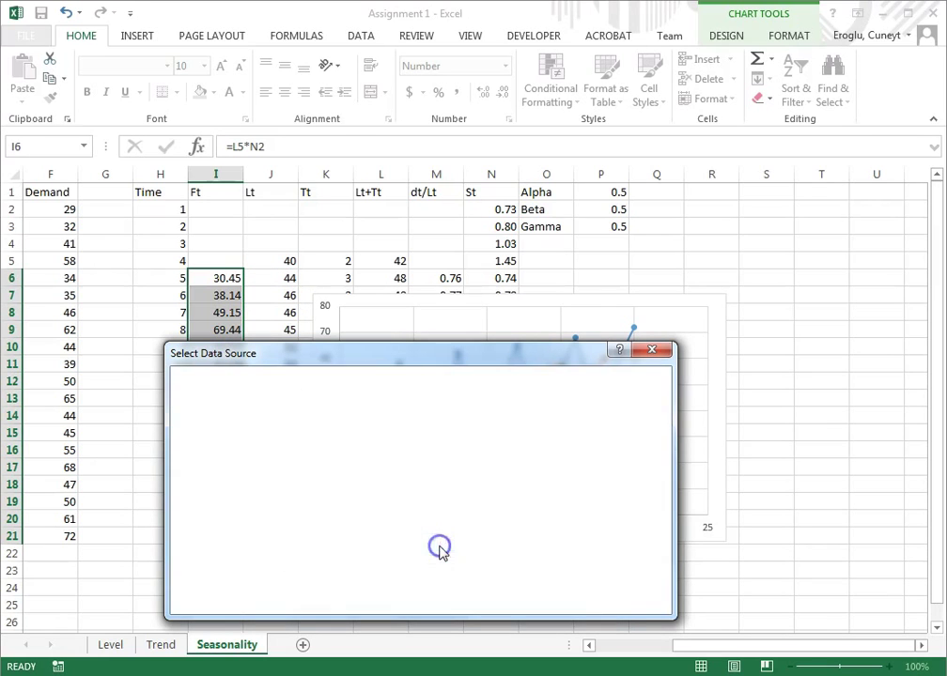
click(554, 597)
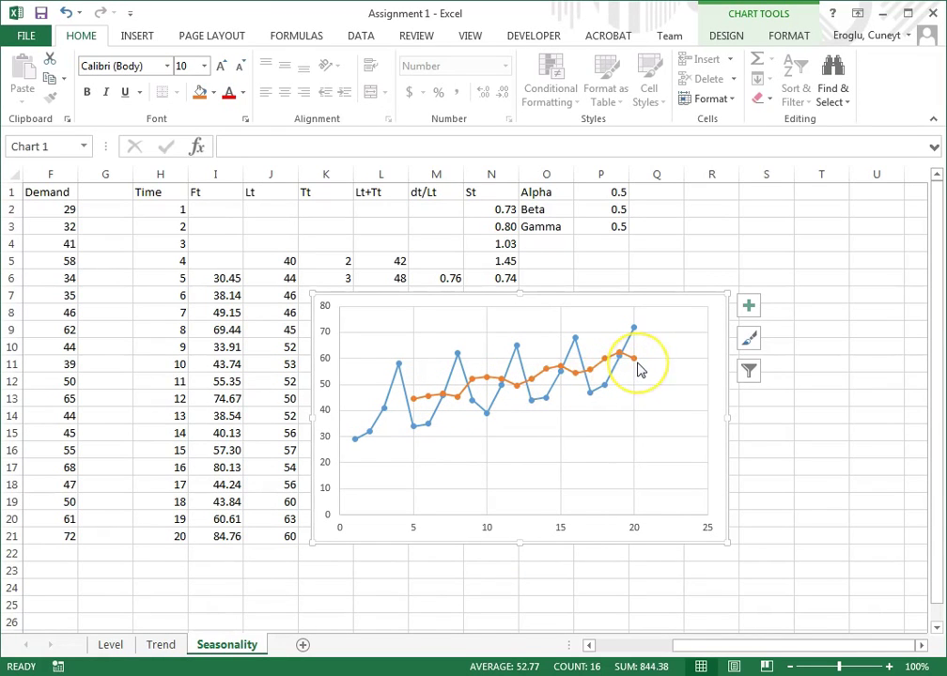
mouse_move(638, 367)
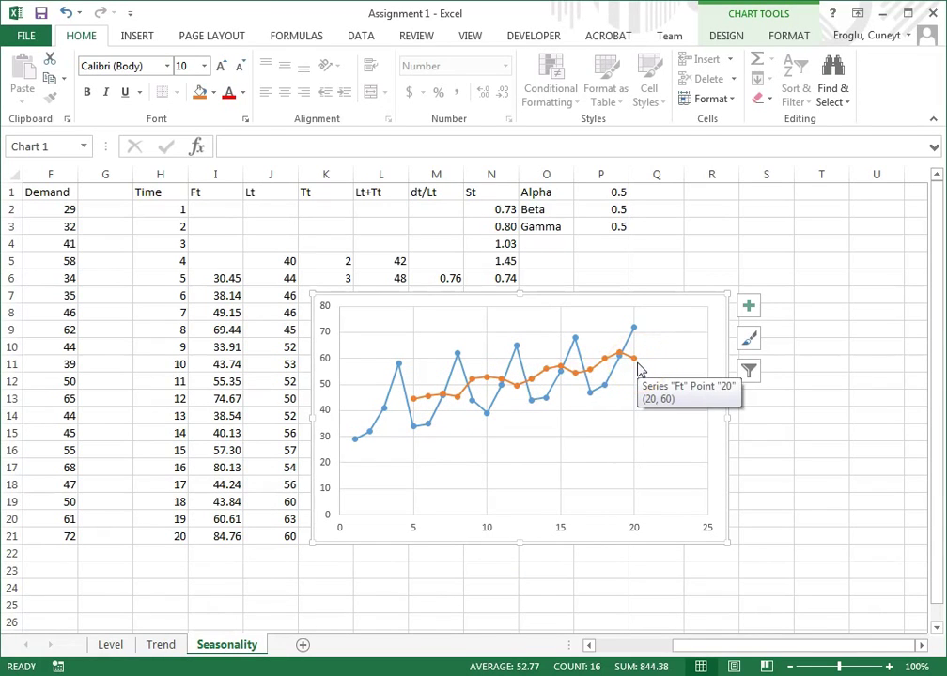